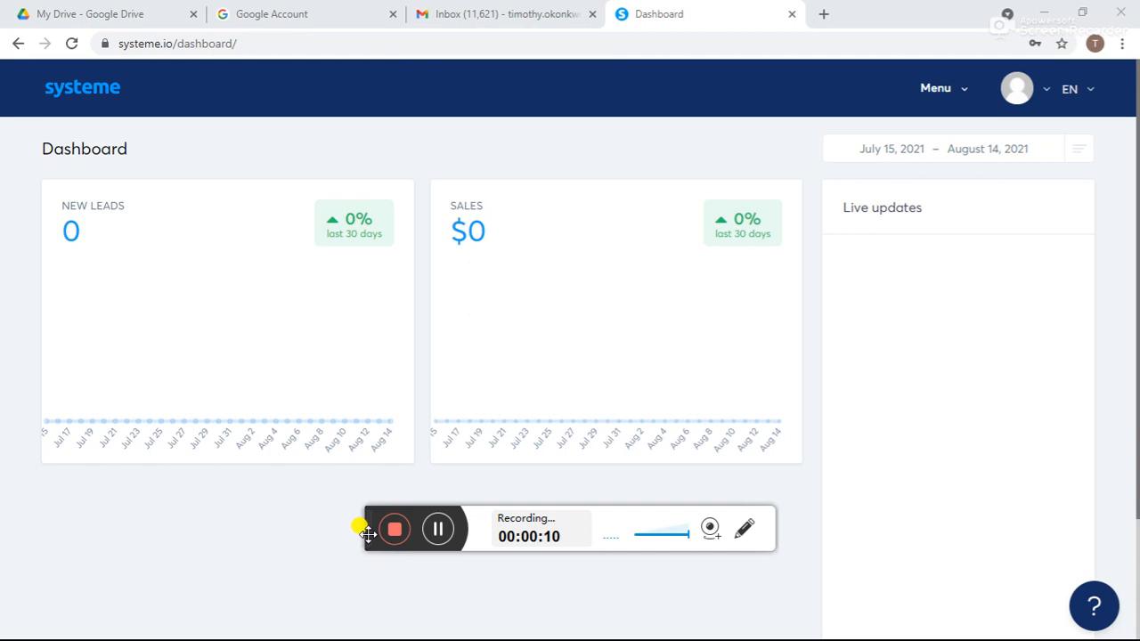
Step: Close the Google Account page and open the "funnel training sample" document from My Drive in Google Drive
drag(367, 531, 804, 22)
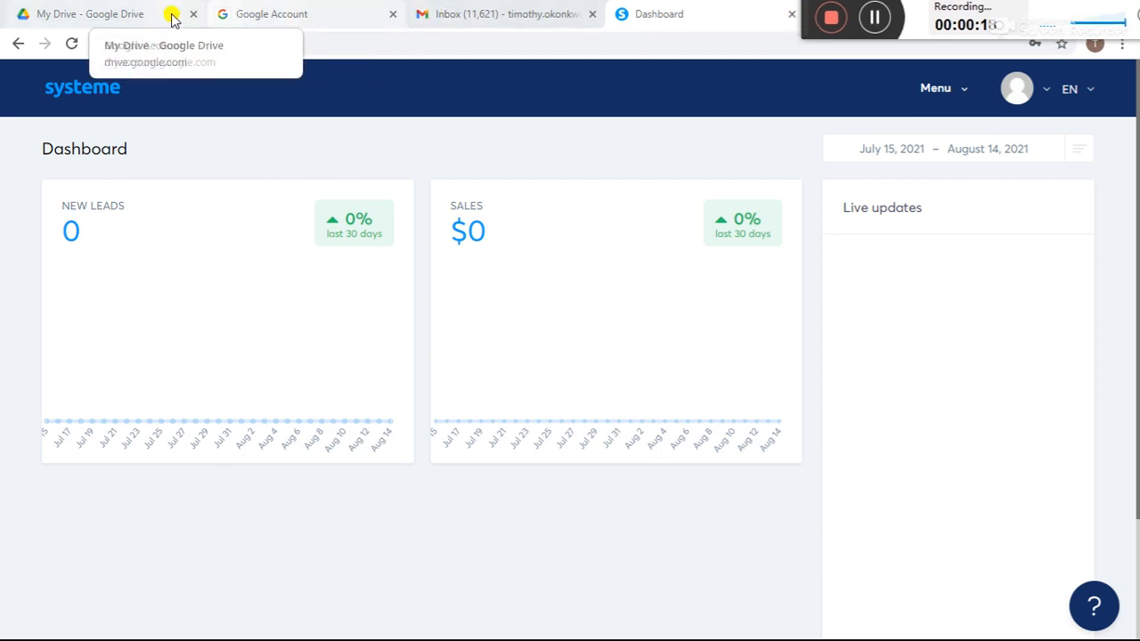
click(390, 13)
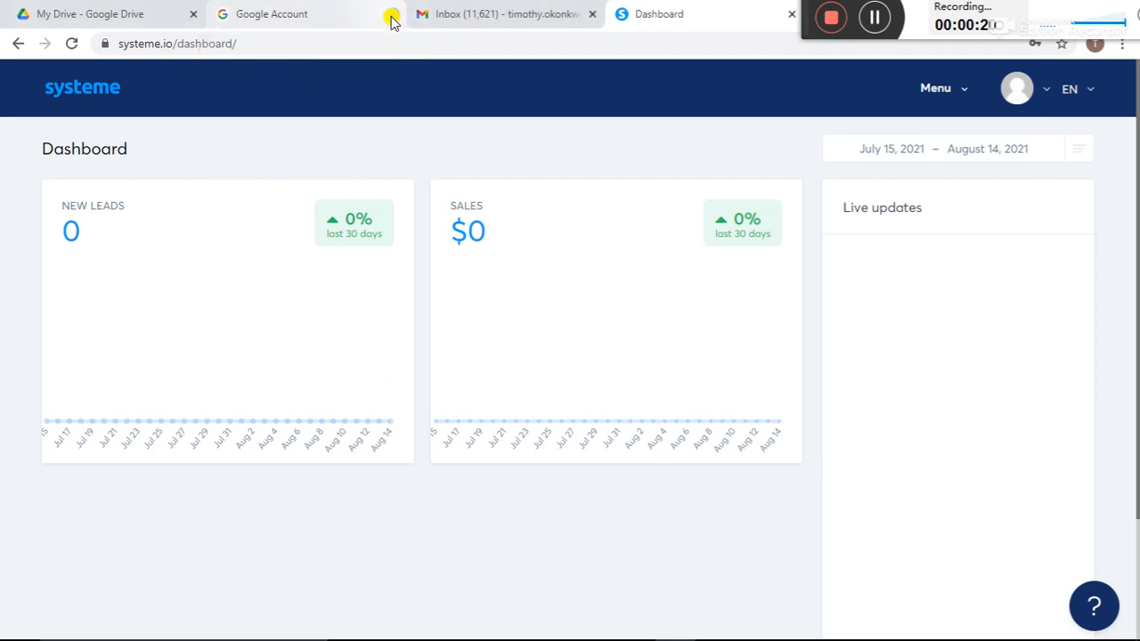
click(146, 18)
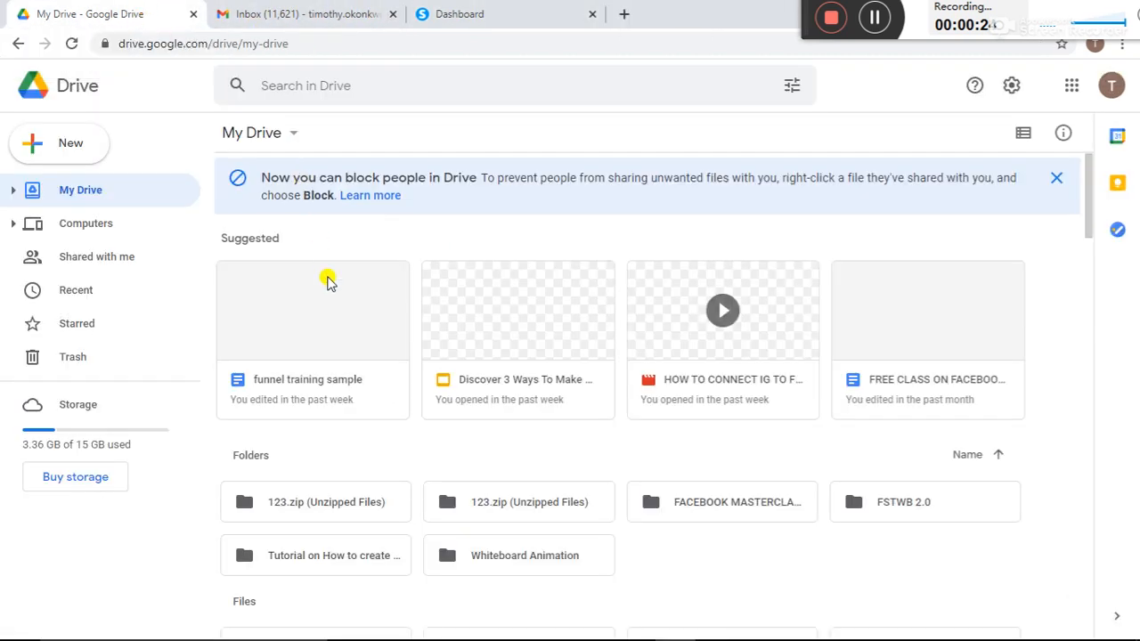
click(319, 341)
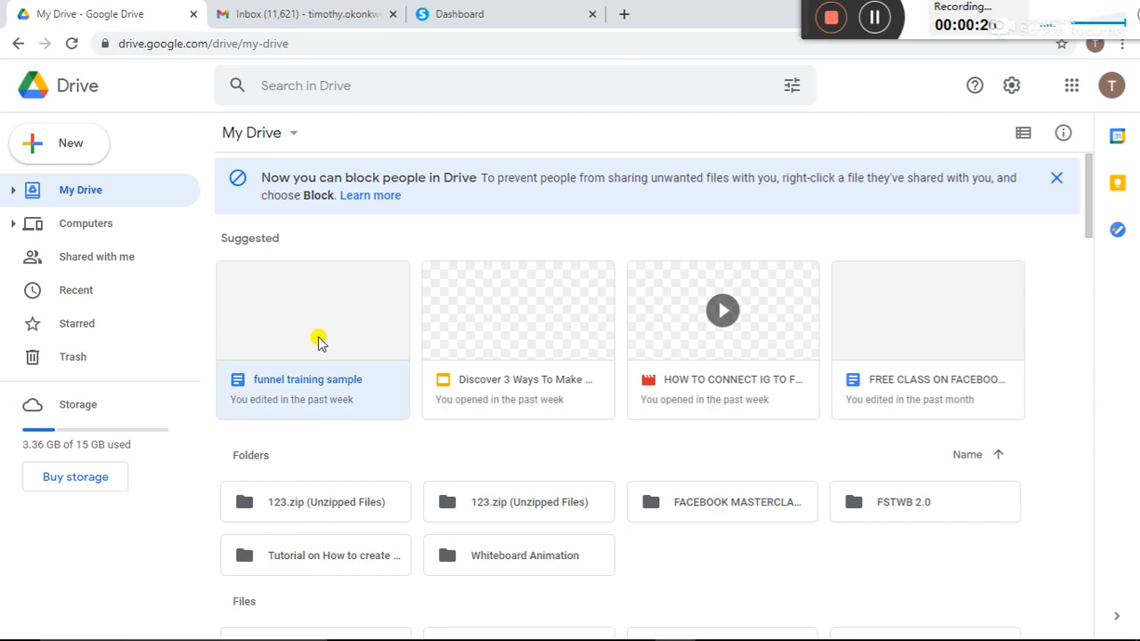
double_click(338, 339)
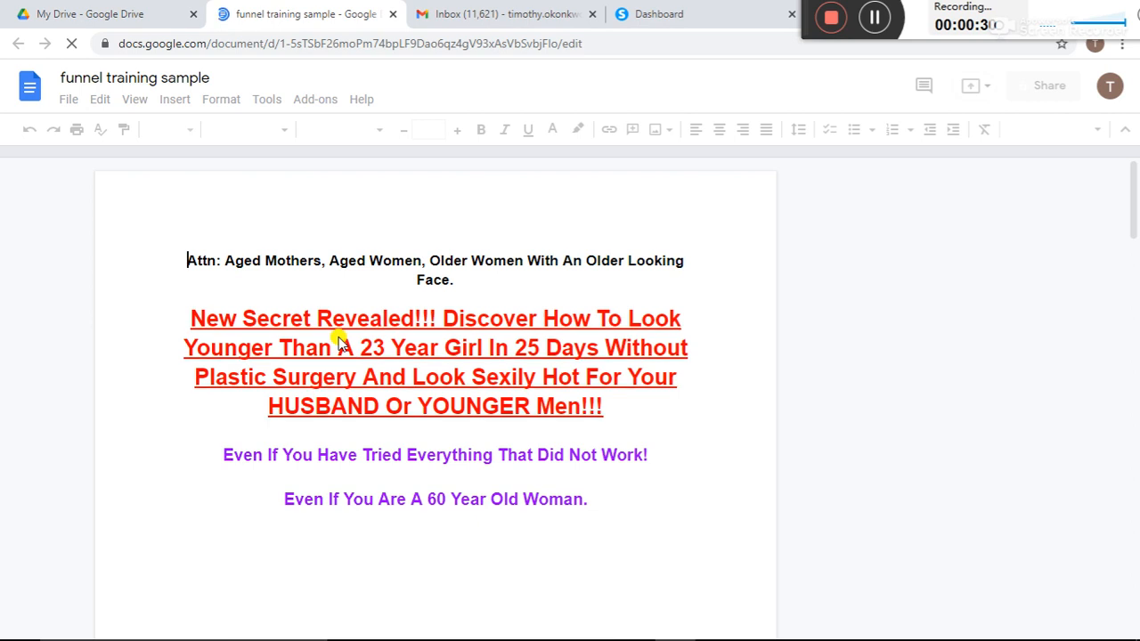
Step: Switch to systeme.io, look back at the sample document once, and open the Funnels list
click(690, 13)
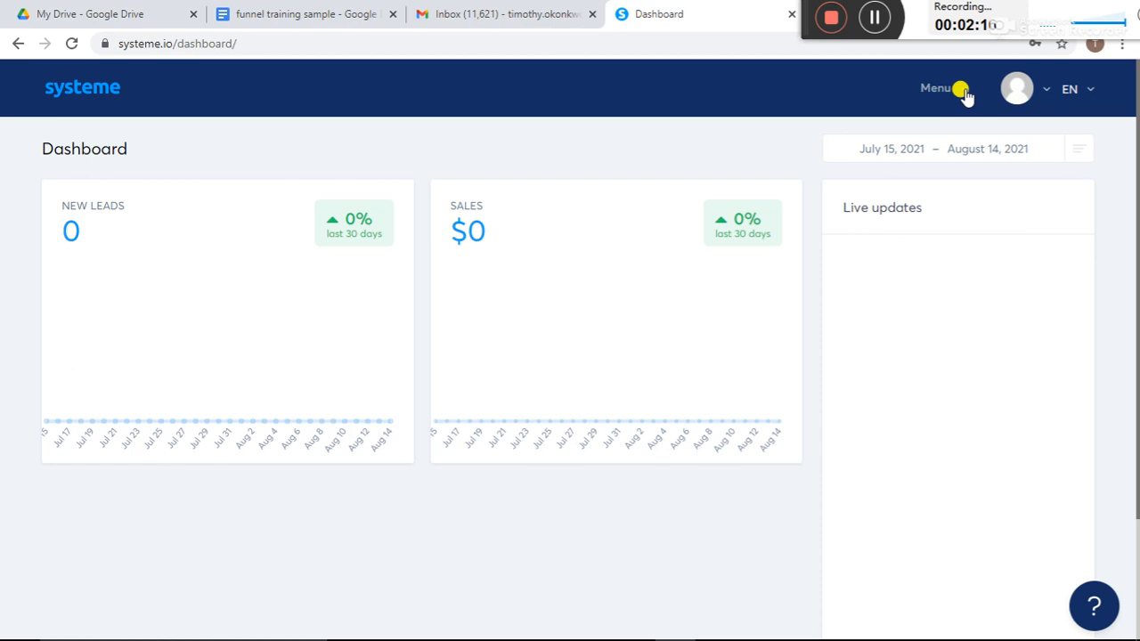
click(936, 88)
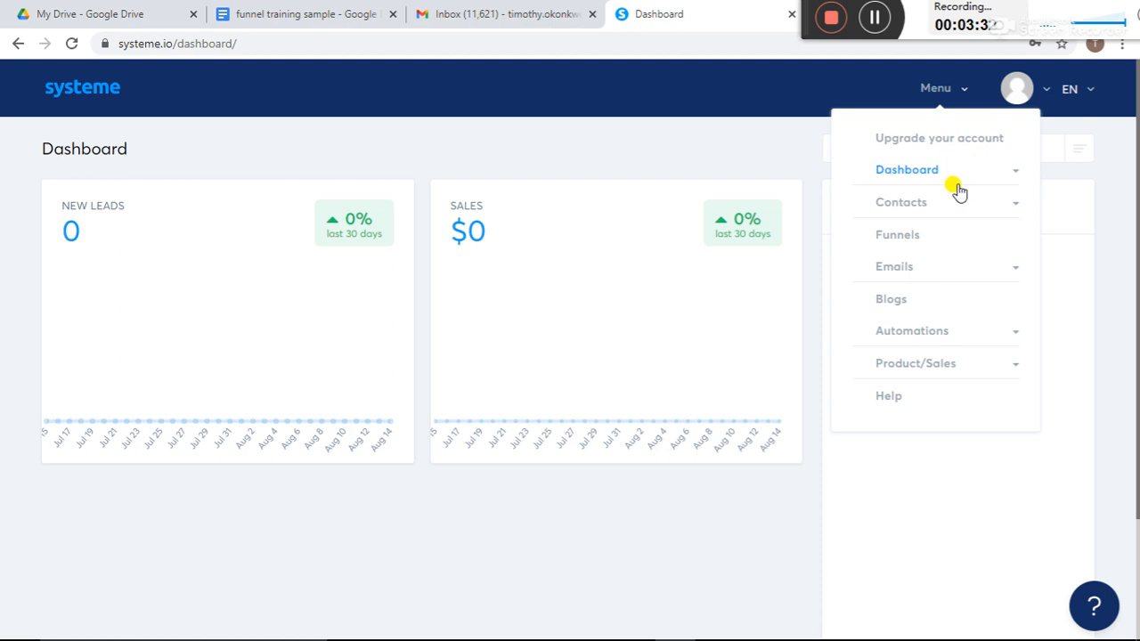
click(261, 20)
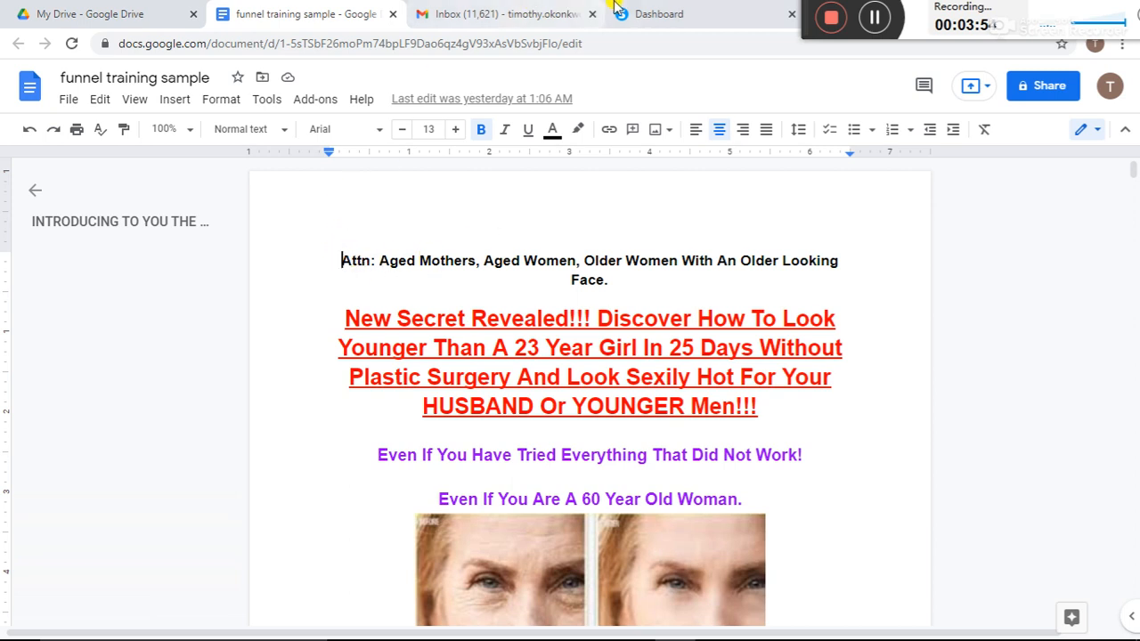
click(677, 15)
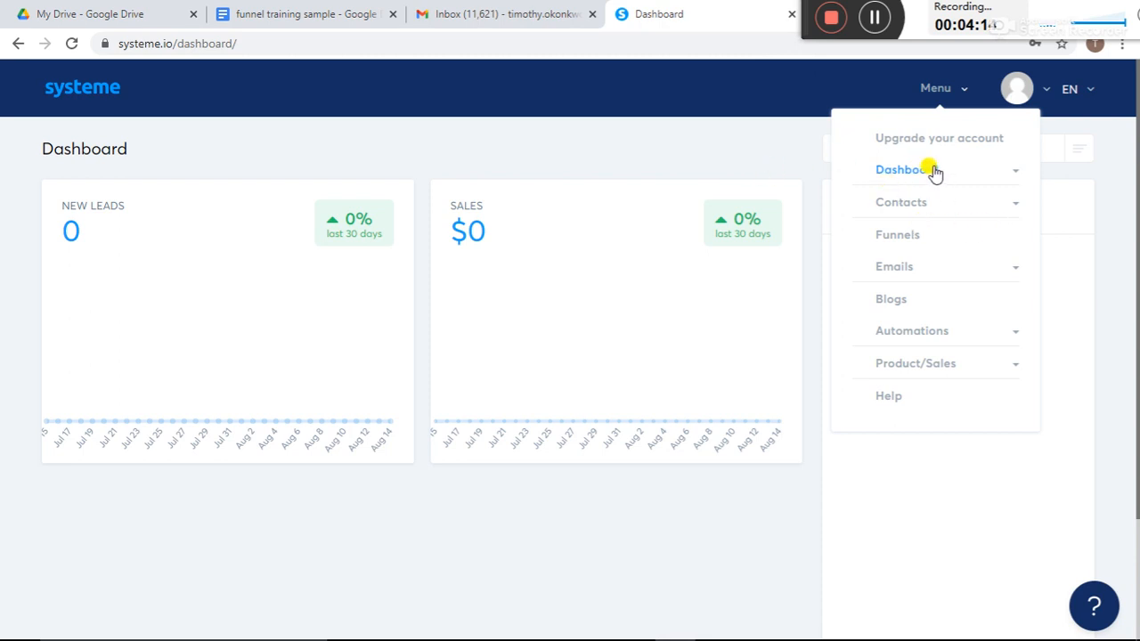
click(895, 242)
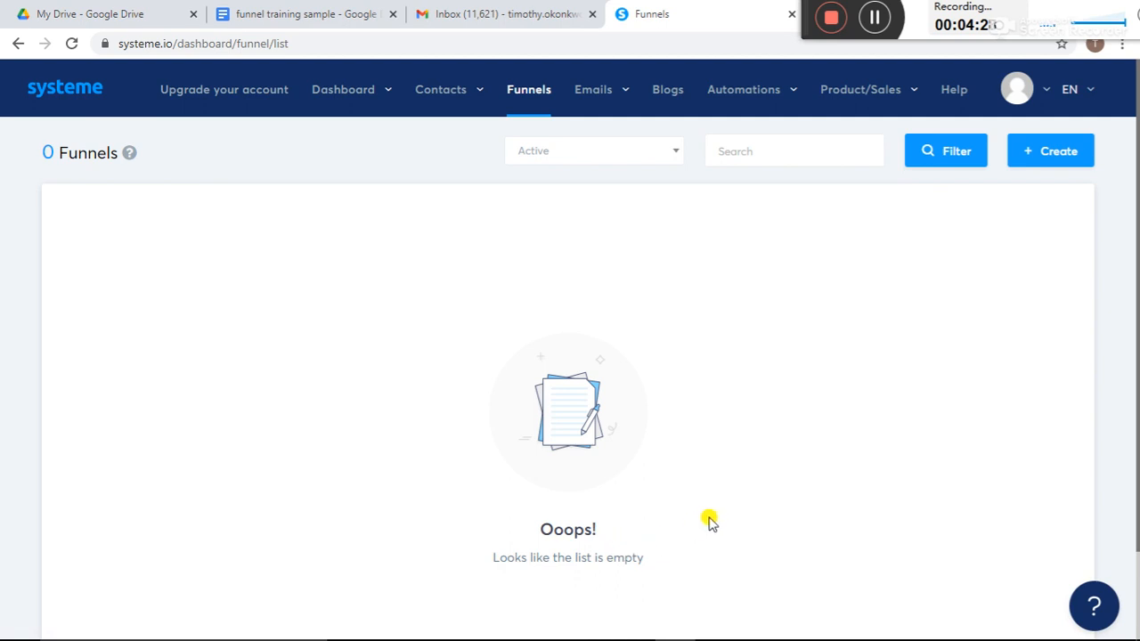
Step: Create a new funnel named ANTI AGING CREAM with the Sell type
click(1043, 160)
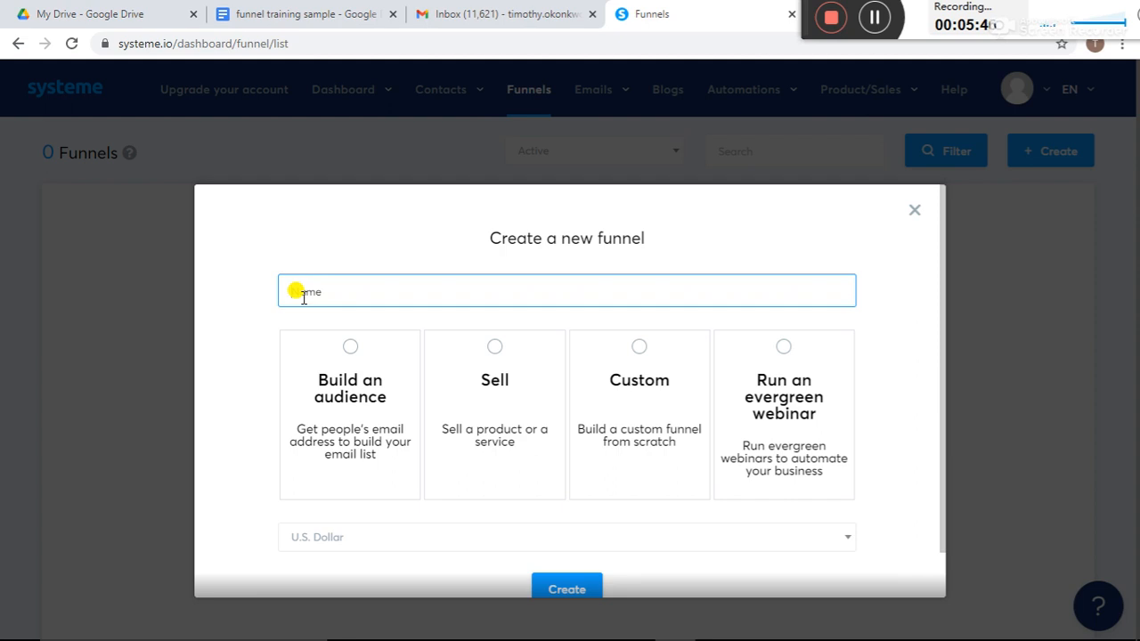
text(ti)
key(BackSpace)
key(BackSpace)
text(tra)
text(TI AG)
text(ING CREA)
text(M)
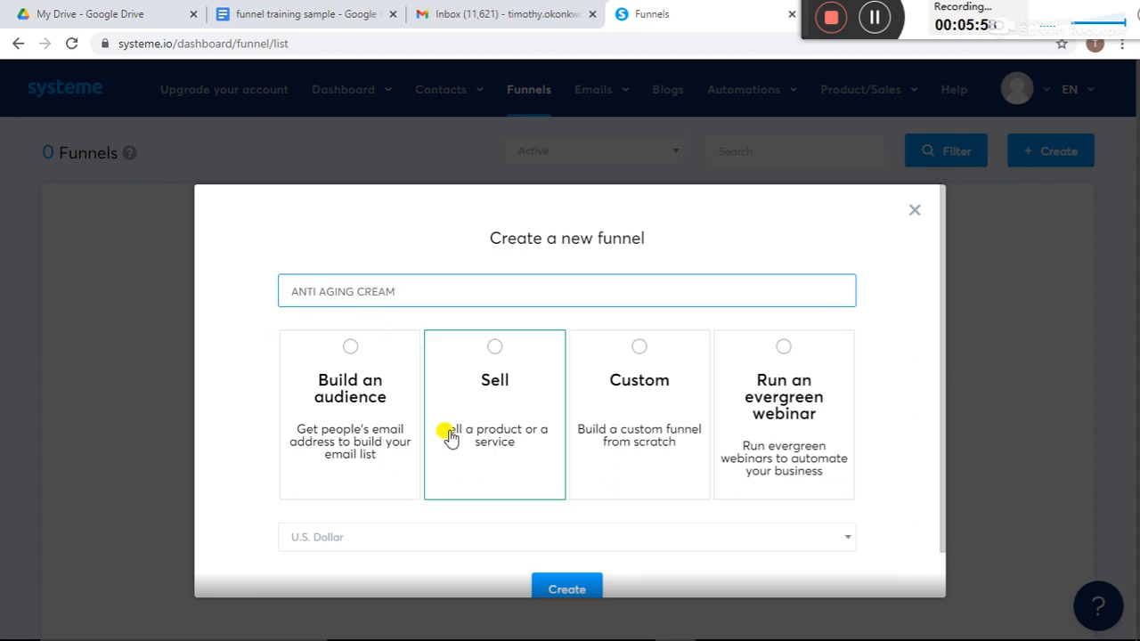
click(495, 349)
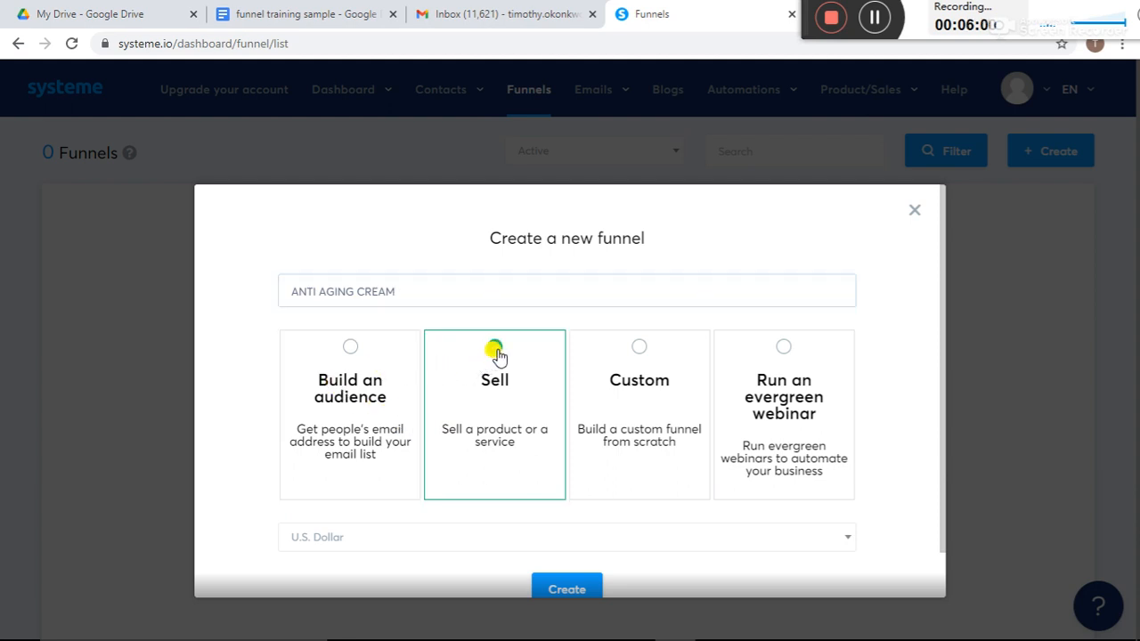
click(564, 590)
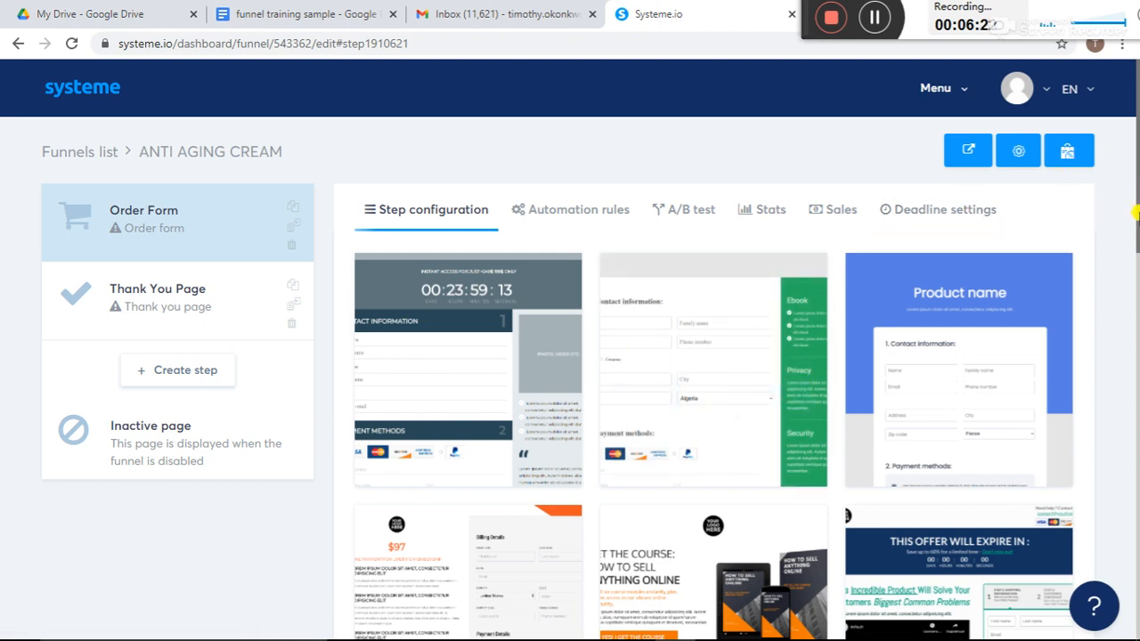
Step: Look through the available templates for the Order Form step of the funnel
mouse_move(1135, 211)
mouse_down()
mouse_move(1136, 563)
mouse_move(1135, 227)
mouse_up()
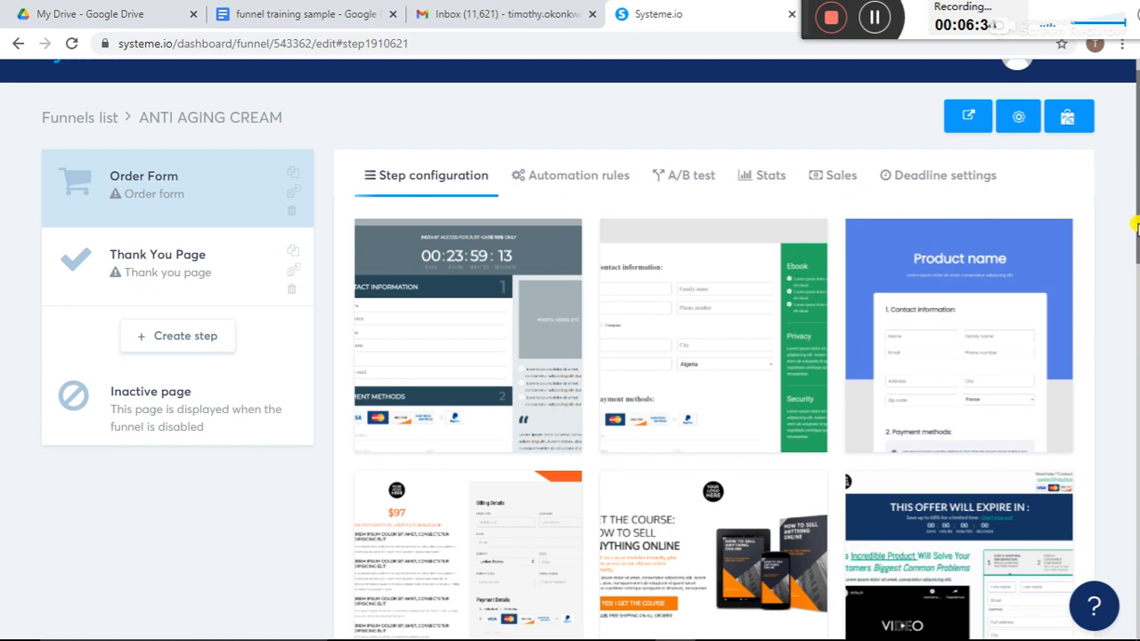
mouse_move(480, 345)
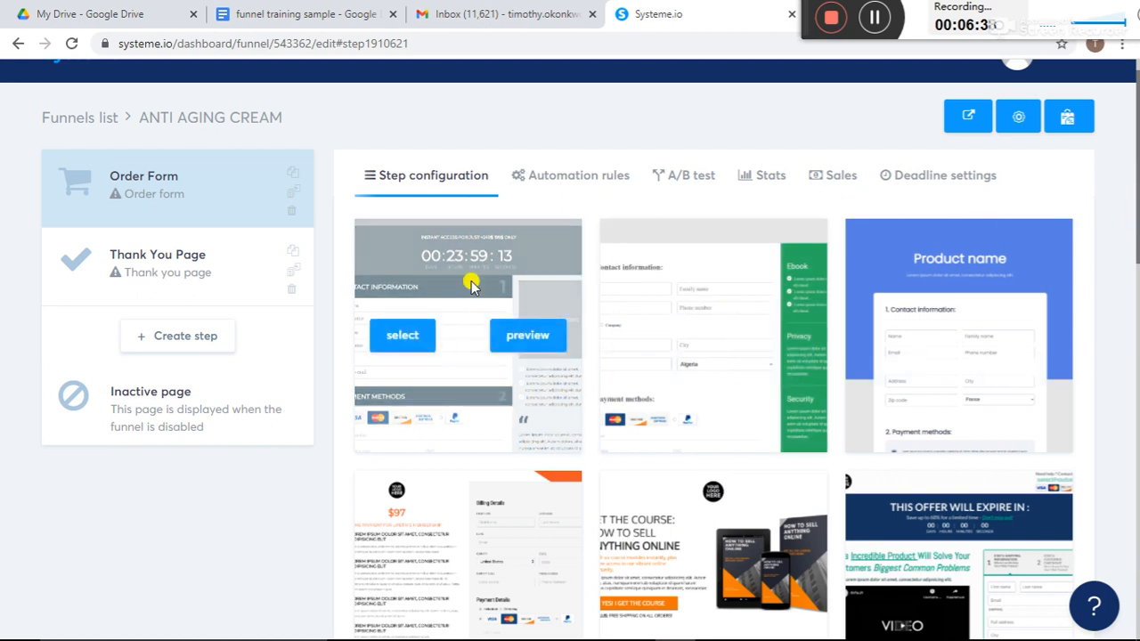
mouse_move(674, 273)
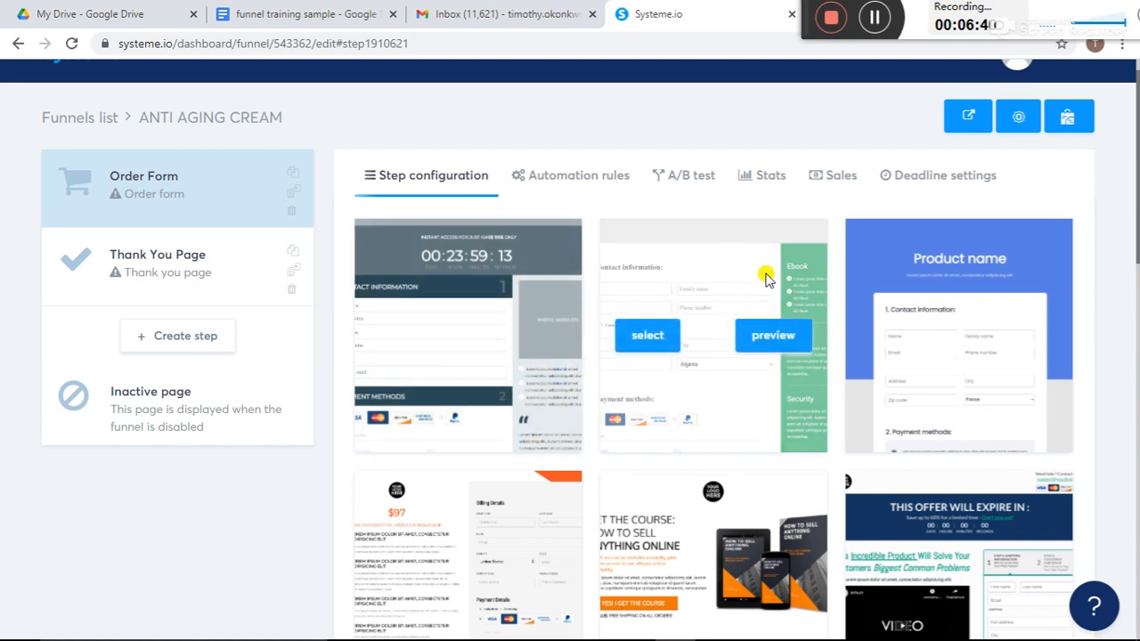
mouse_move(949, 280)
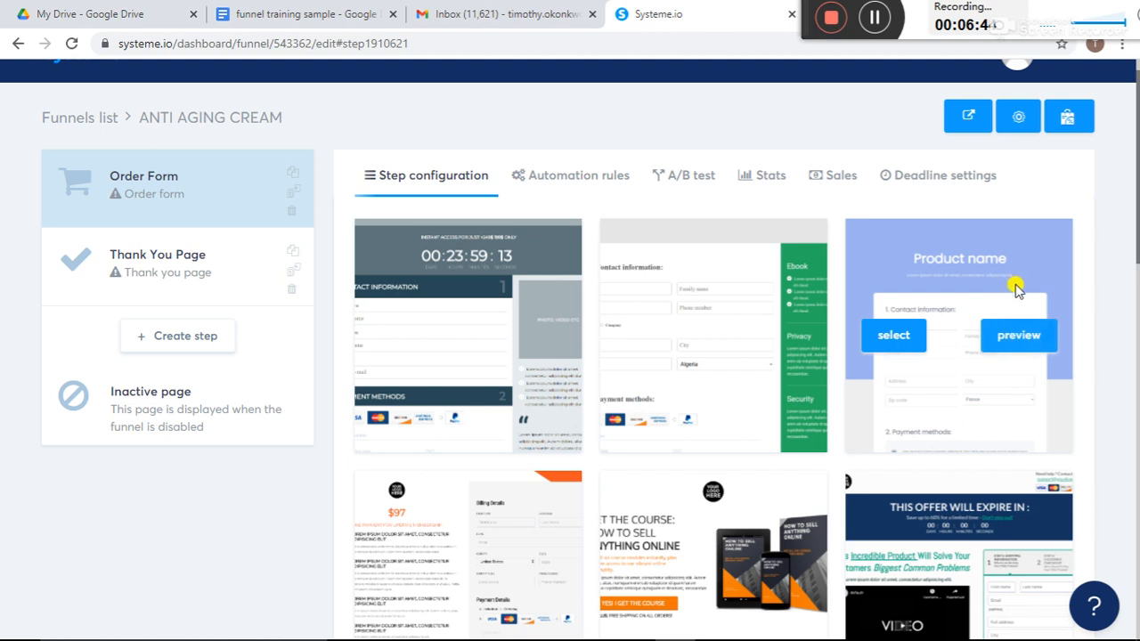
scroll(1102, 436, down, 3)
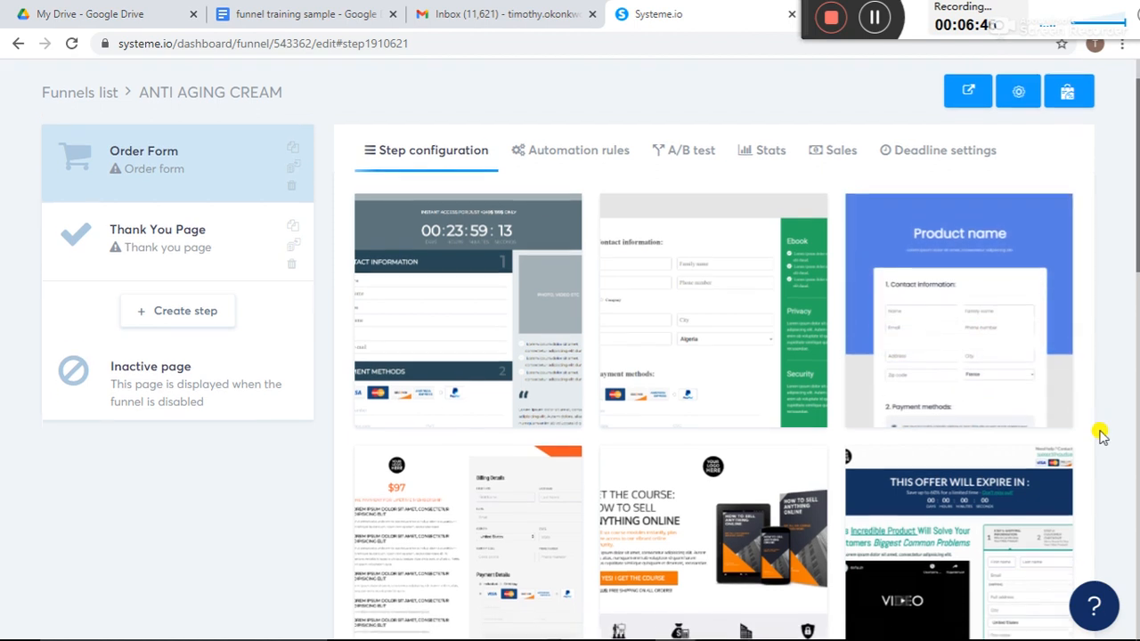
scroll(1102, 436, down, 1)
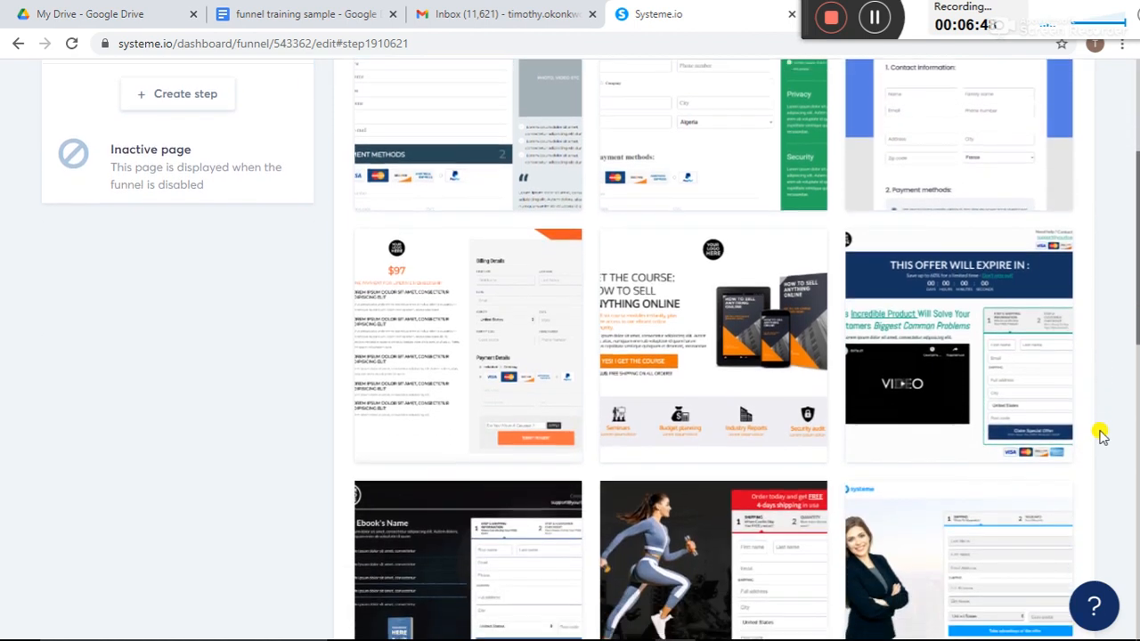
scroll(1101, 435, down, 2)
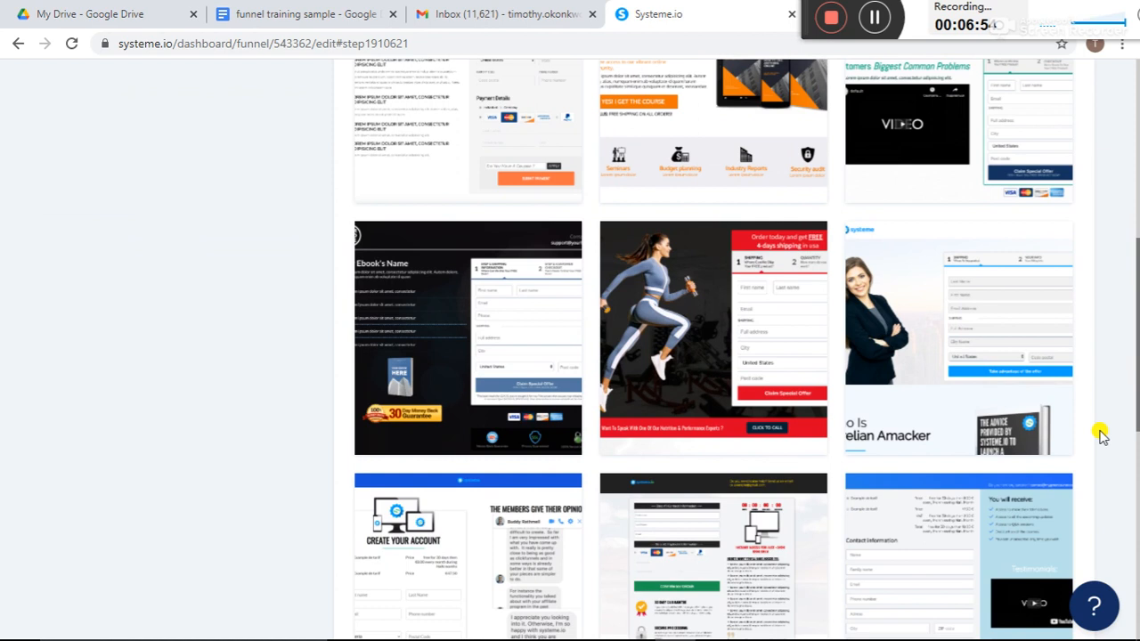
scroll(1102, 434, down, 4)
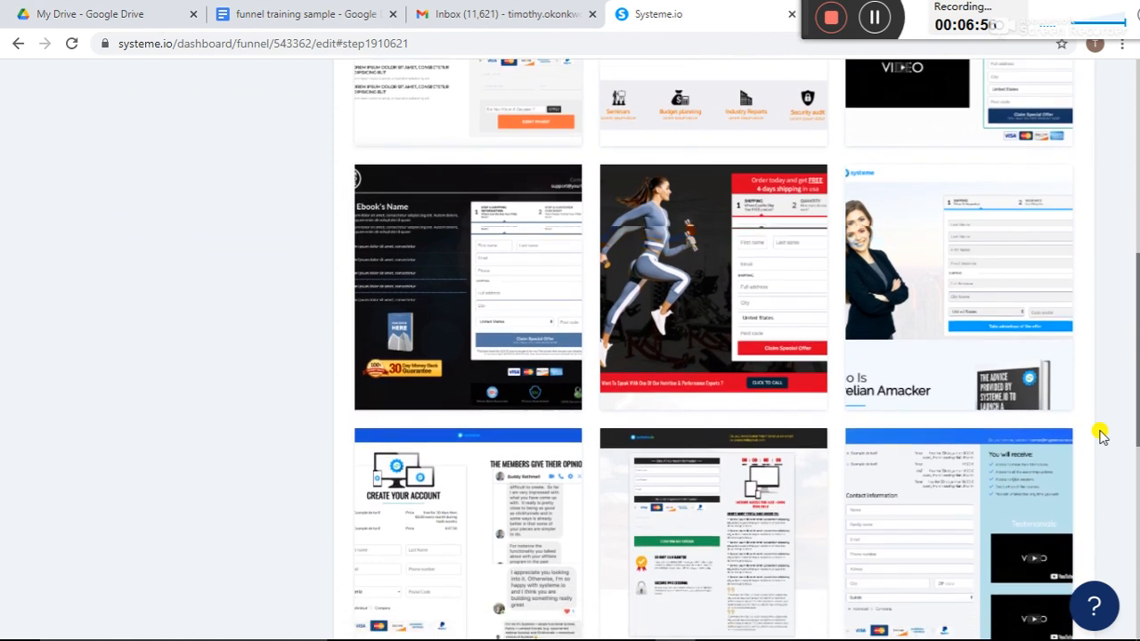
scroll(1101, 435, down, 3)
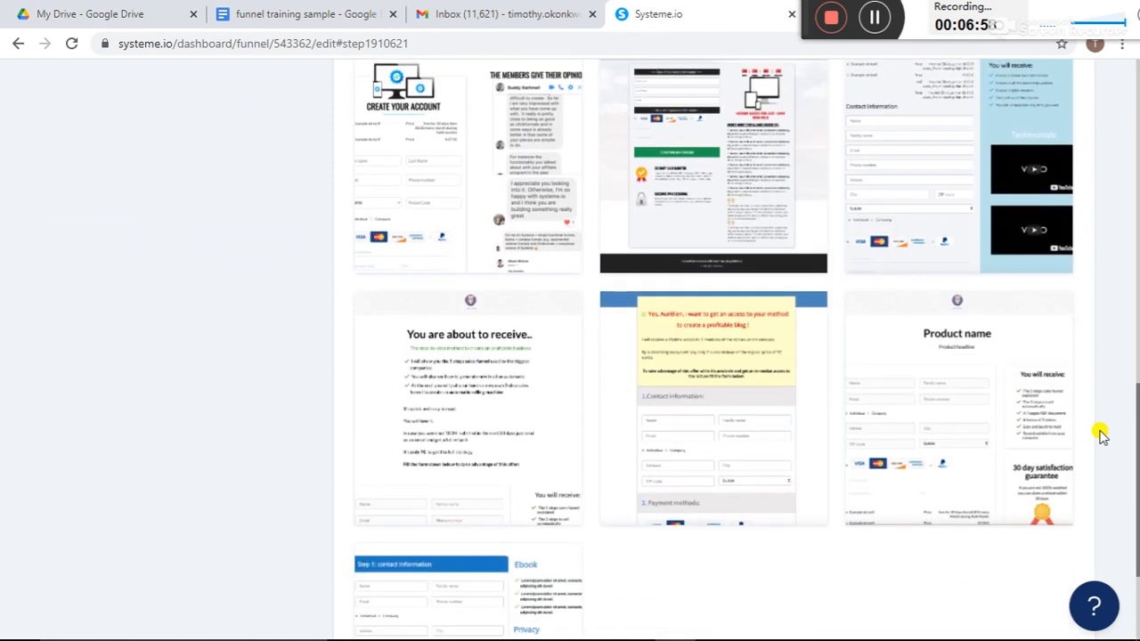
mouse_move(542, 377)
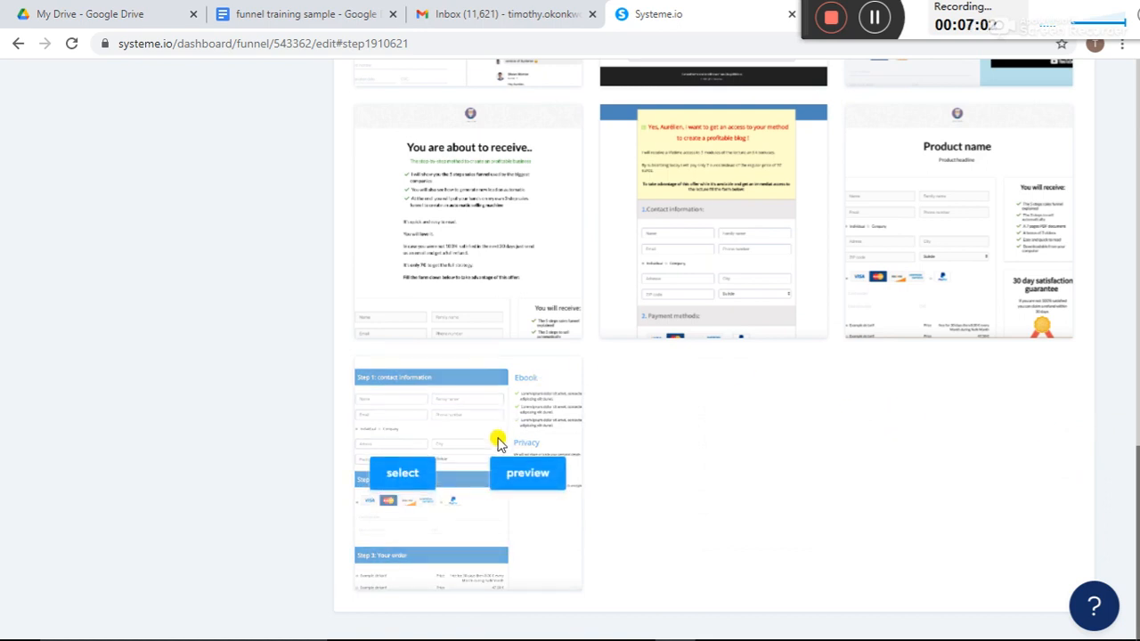
scroll(496, 443, up, 1)
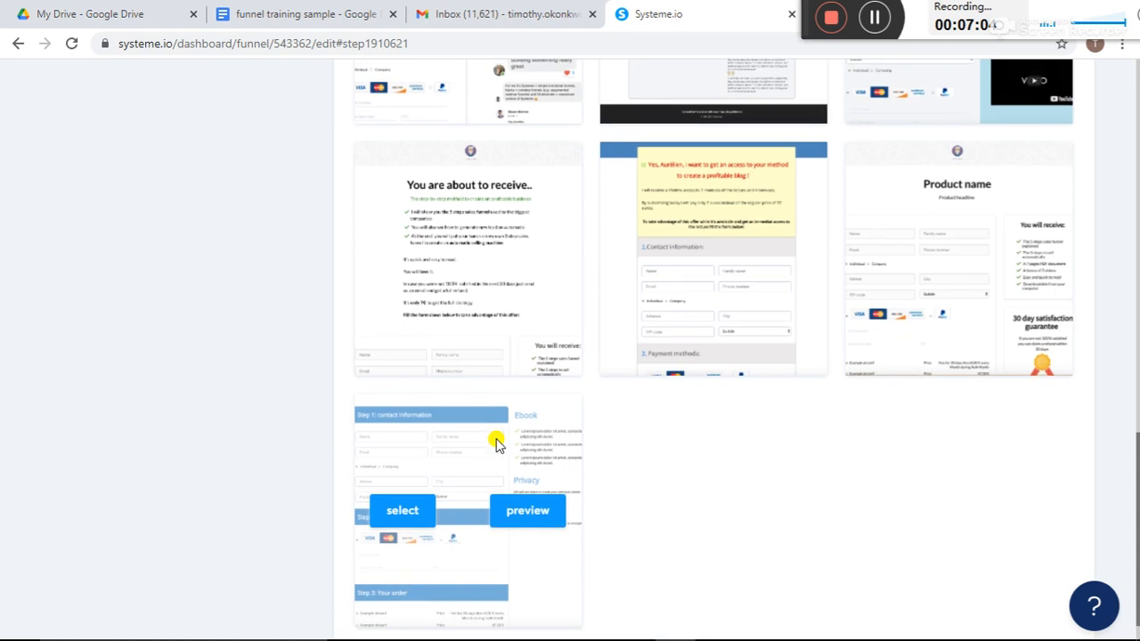
scroll(497, 443, up, 2)
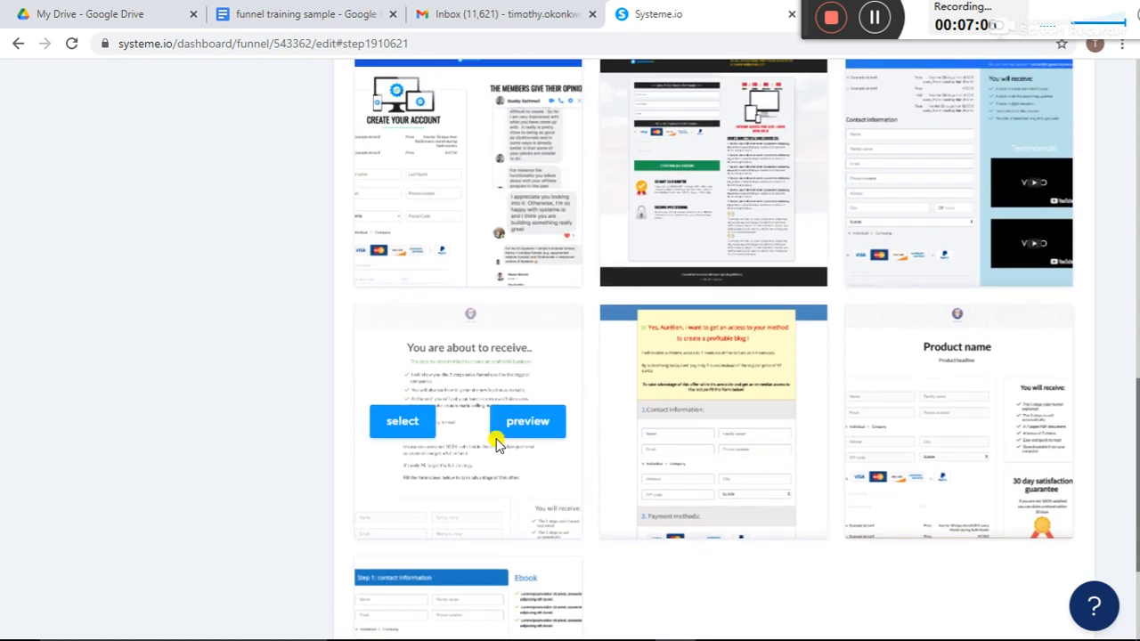
scroll(497, 443, up, 1)
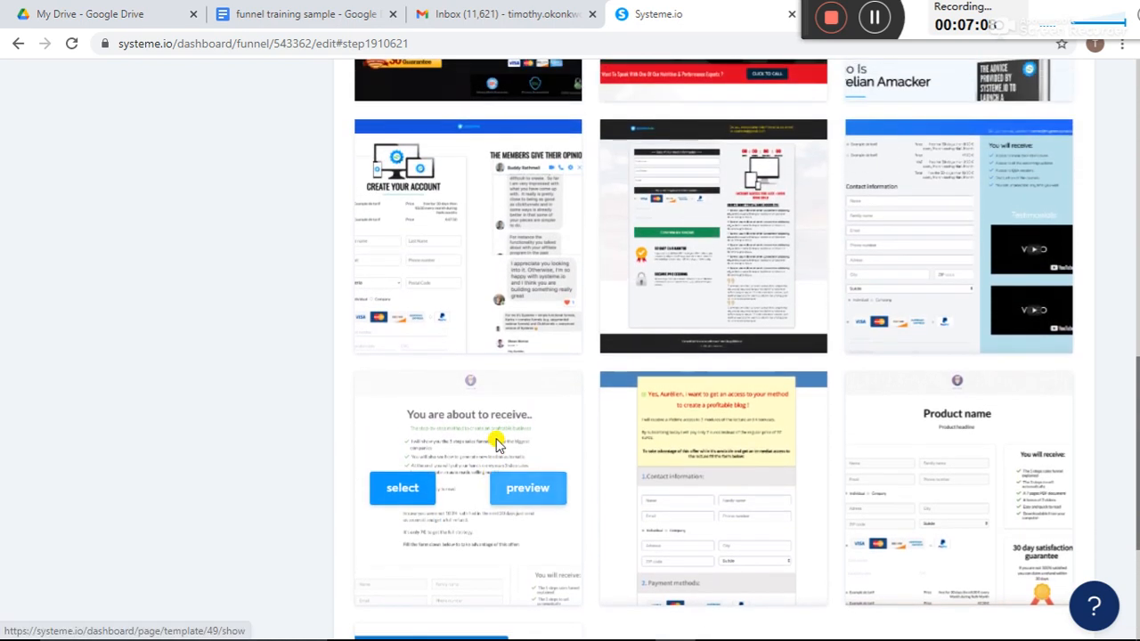
scroll(497, 442, down, 3)
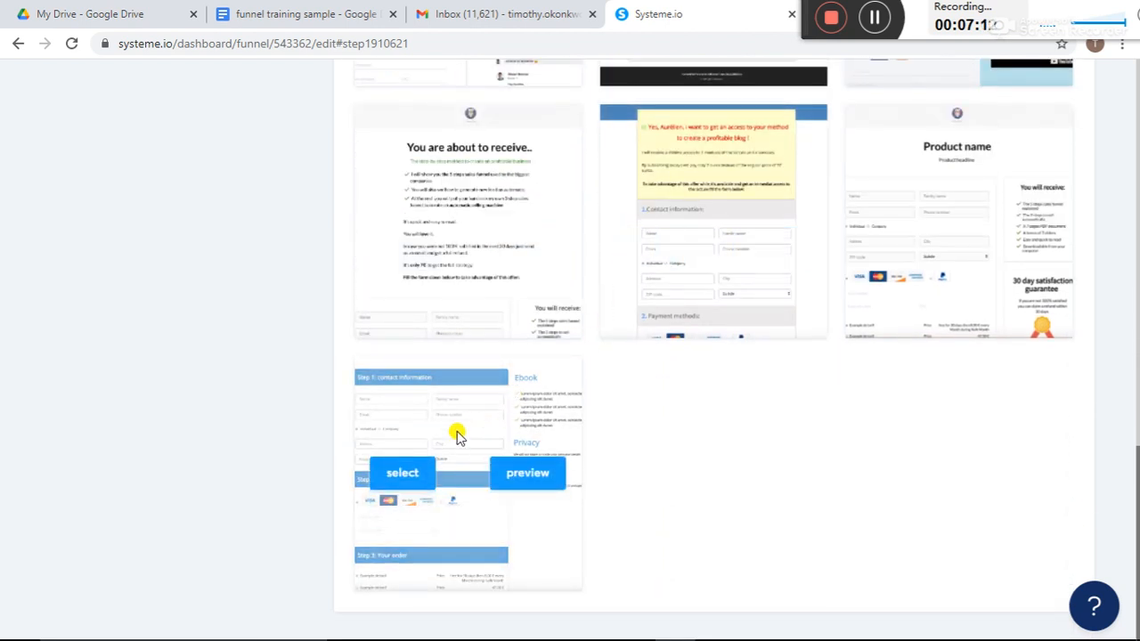
scroll(578, 189, up, 3)
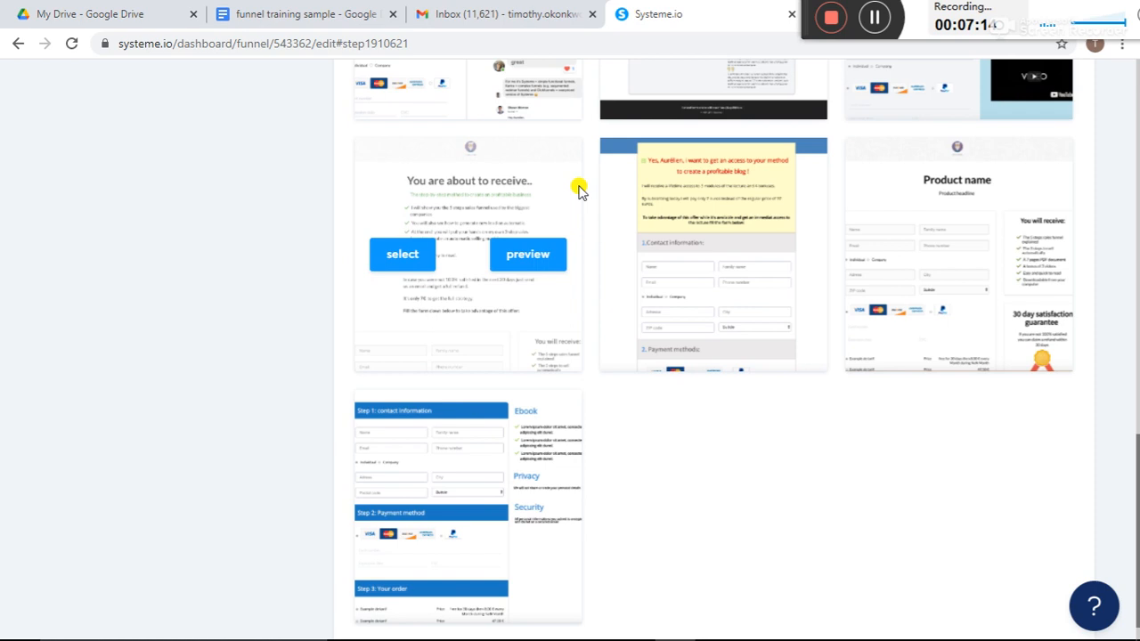
scroll(578, 190, up, 2)
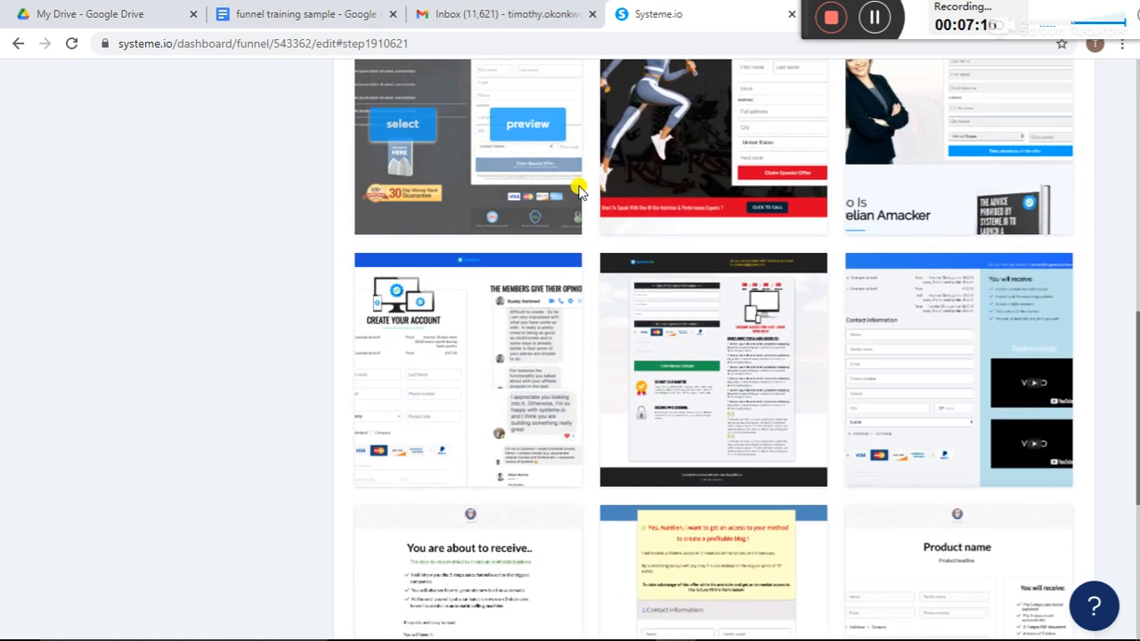
scroll(579, 190, up, 3)
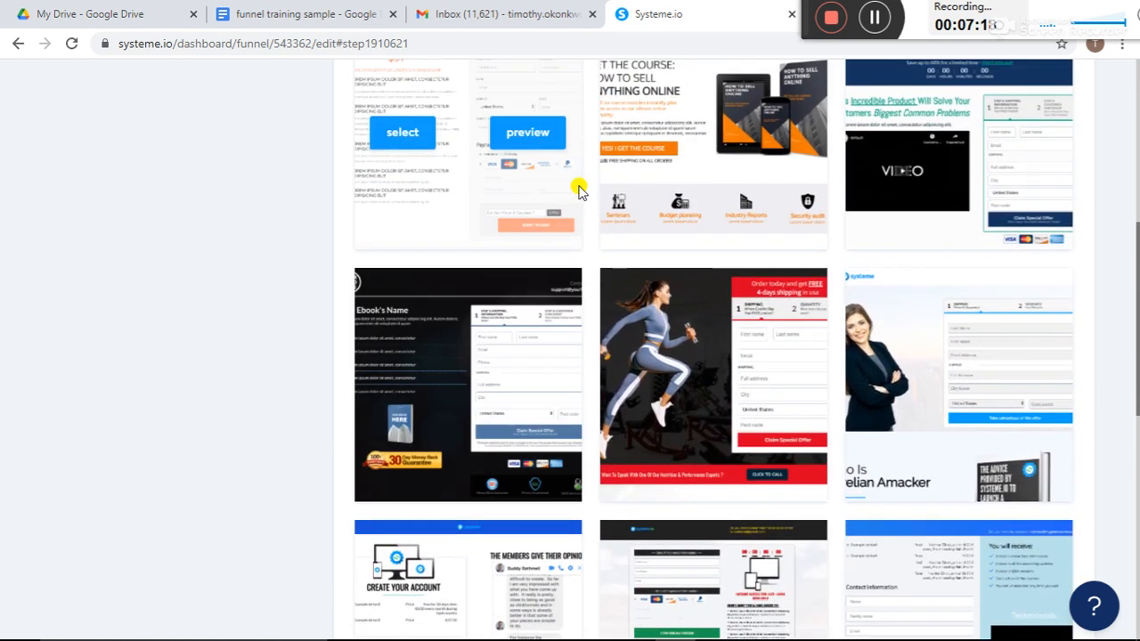
Step: Preview the Order Form template with the green Ebook, Privacy and Security sidebar
scroll(579, 190, up, 4)
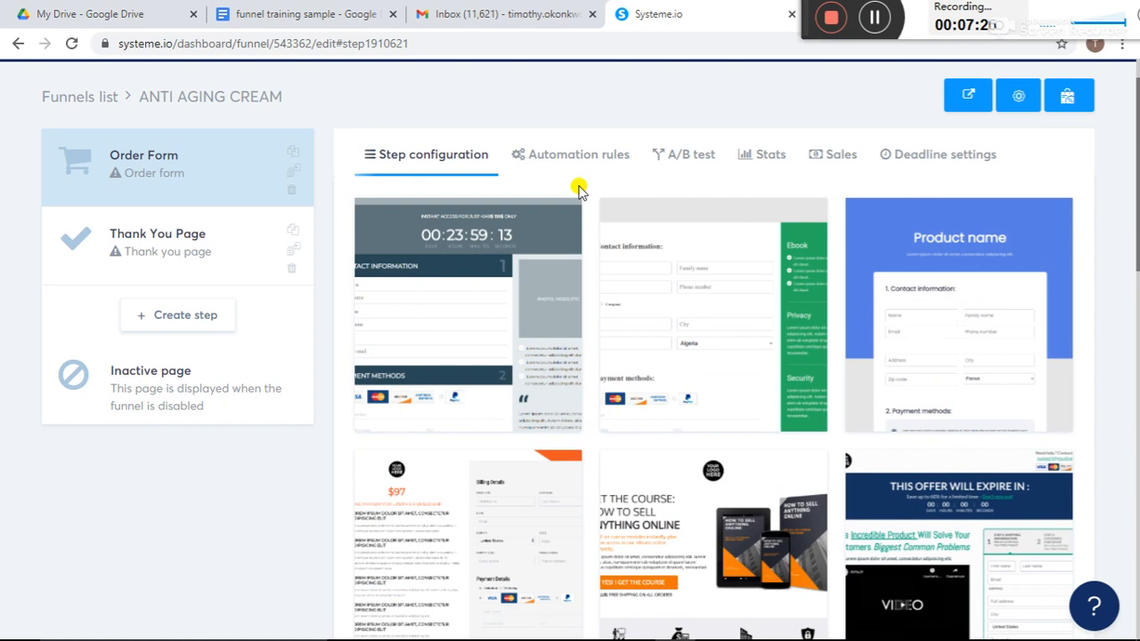
scroll(578, 189, up, 1)
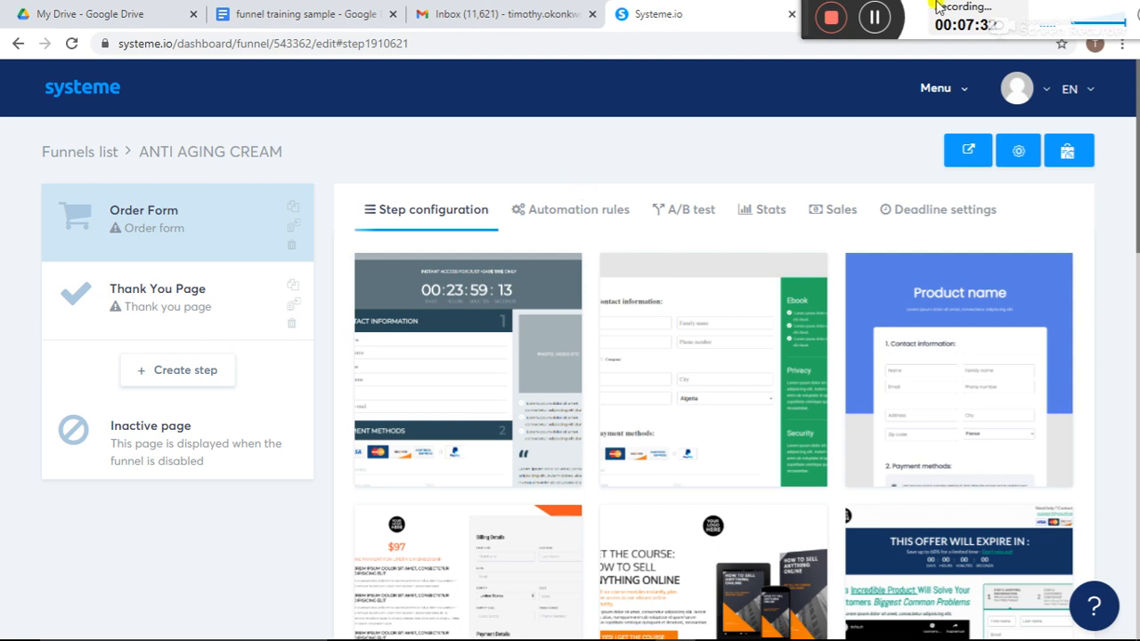
mouse_move(754, 349)
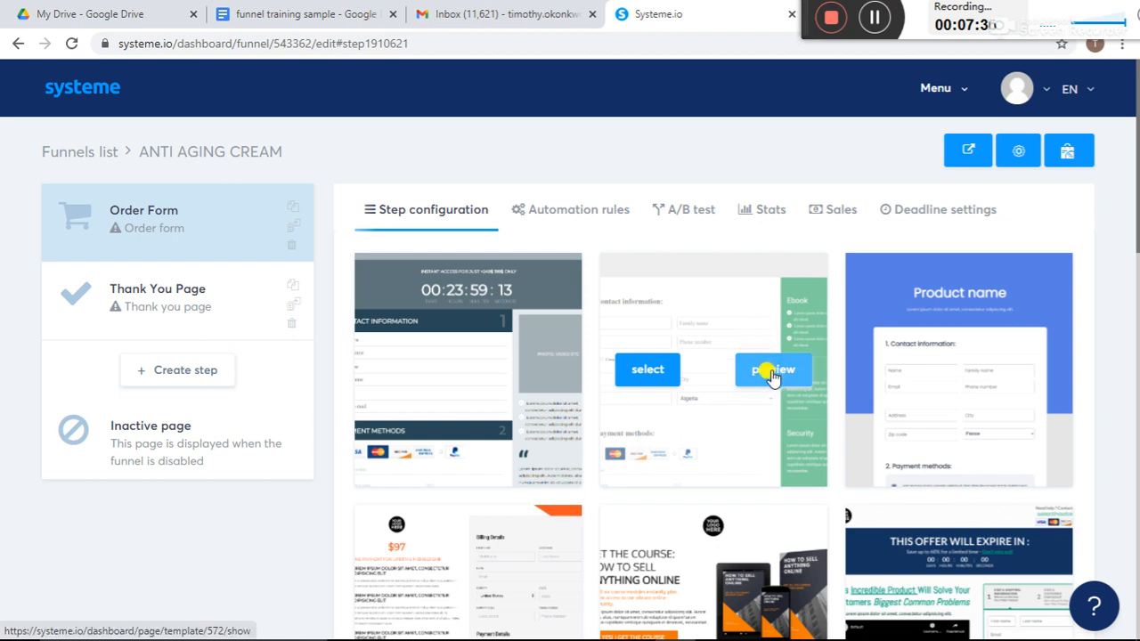
click(772, 374)
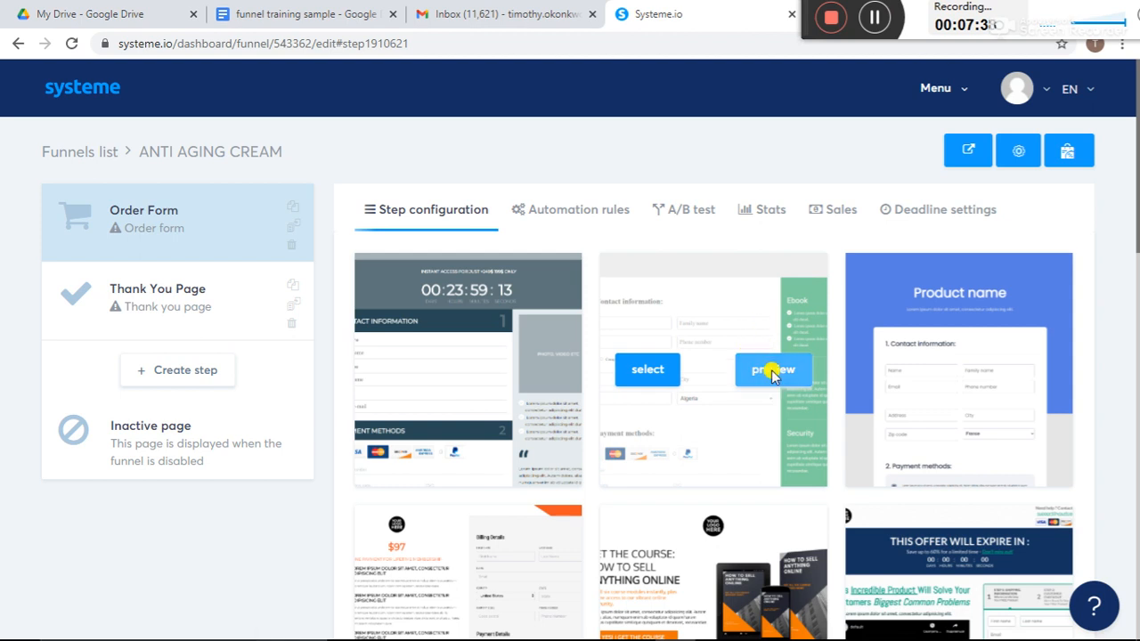
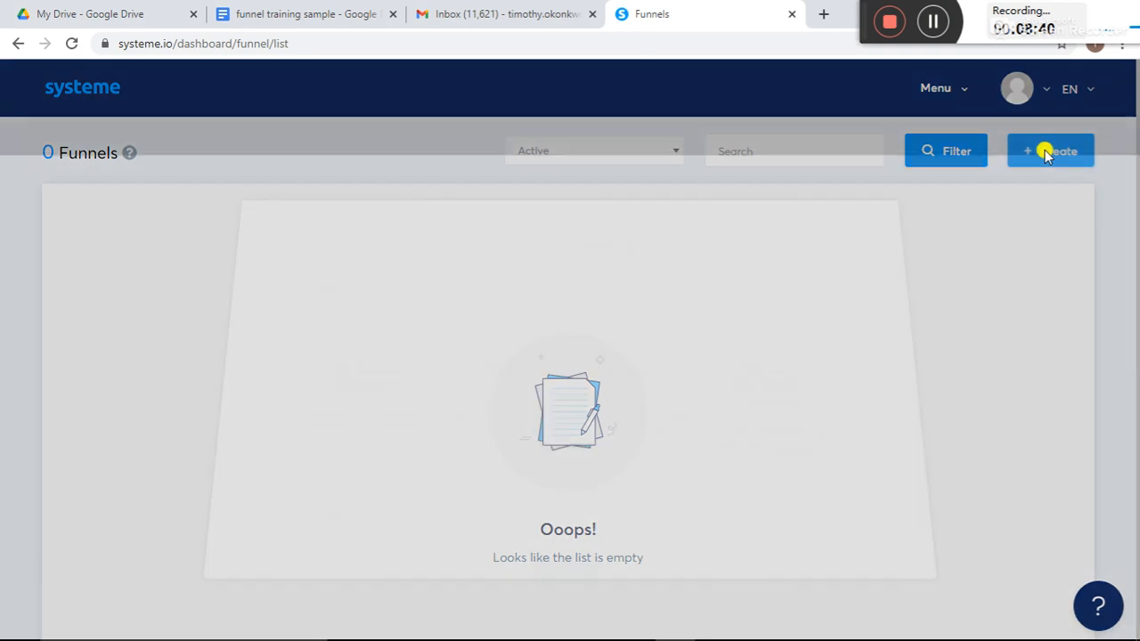
Step: Create a new funnel named ANTI AGING CREAM with the Build an audience type and U.S. Dollar currency
click(346, 347)
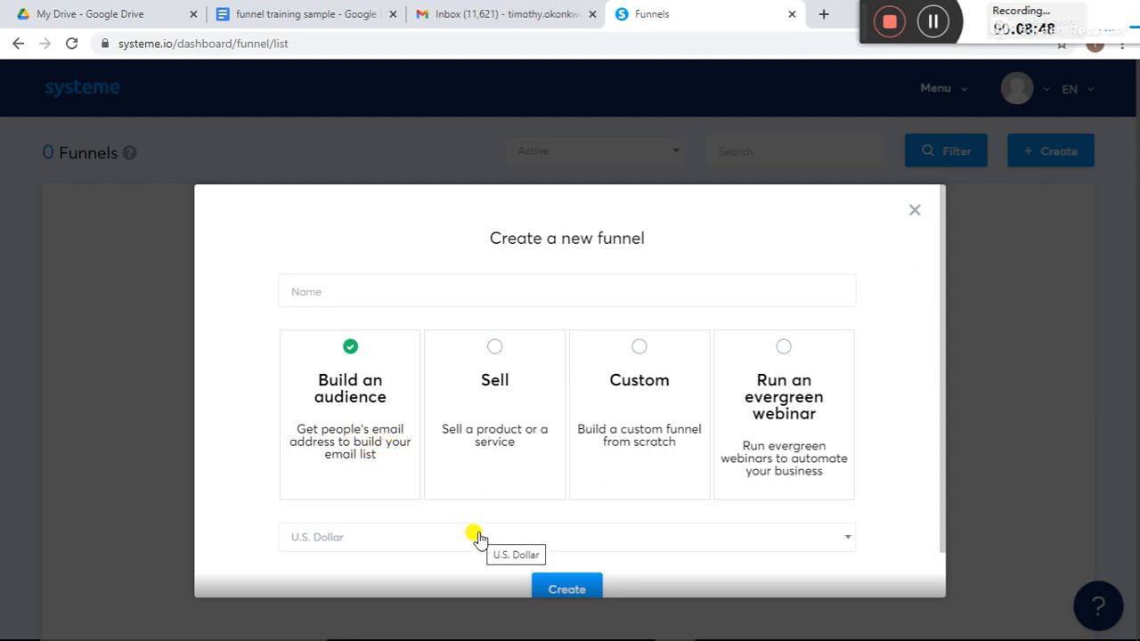
click(566, 588)
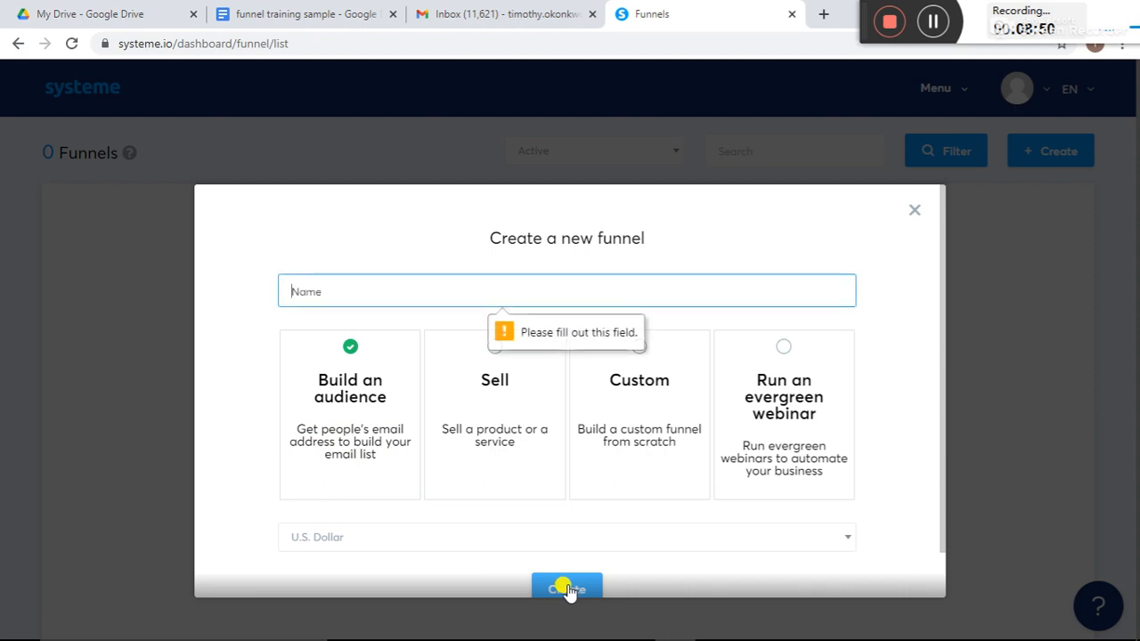
click(343, 288)
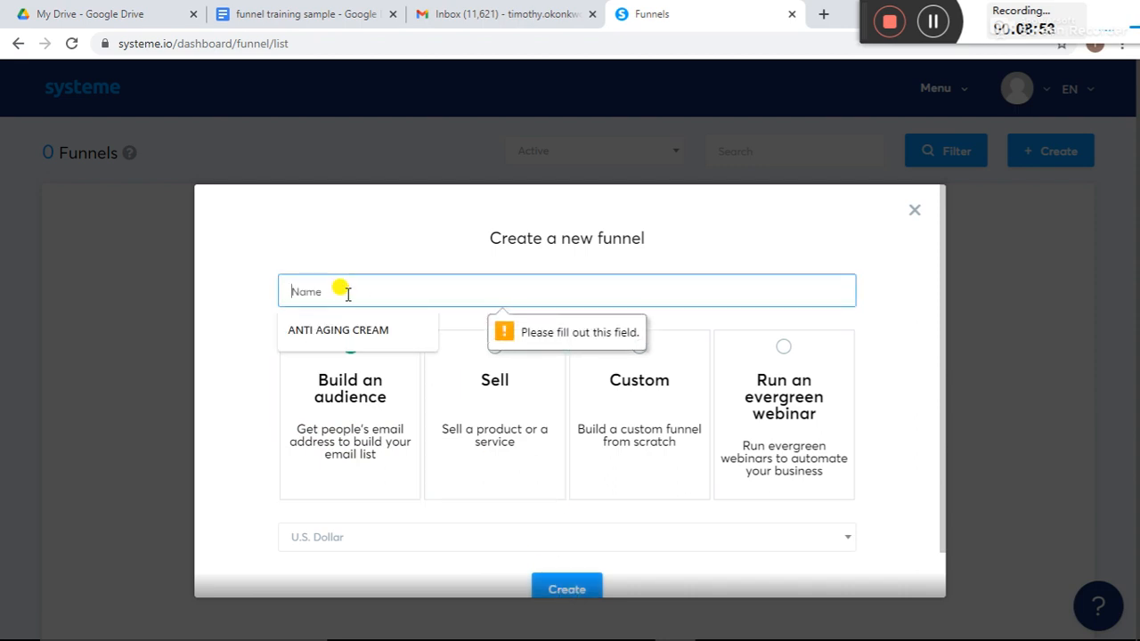
click(323, 331)
click(568, 591)
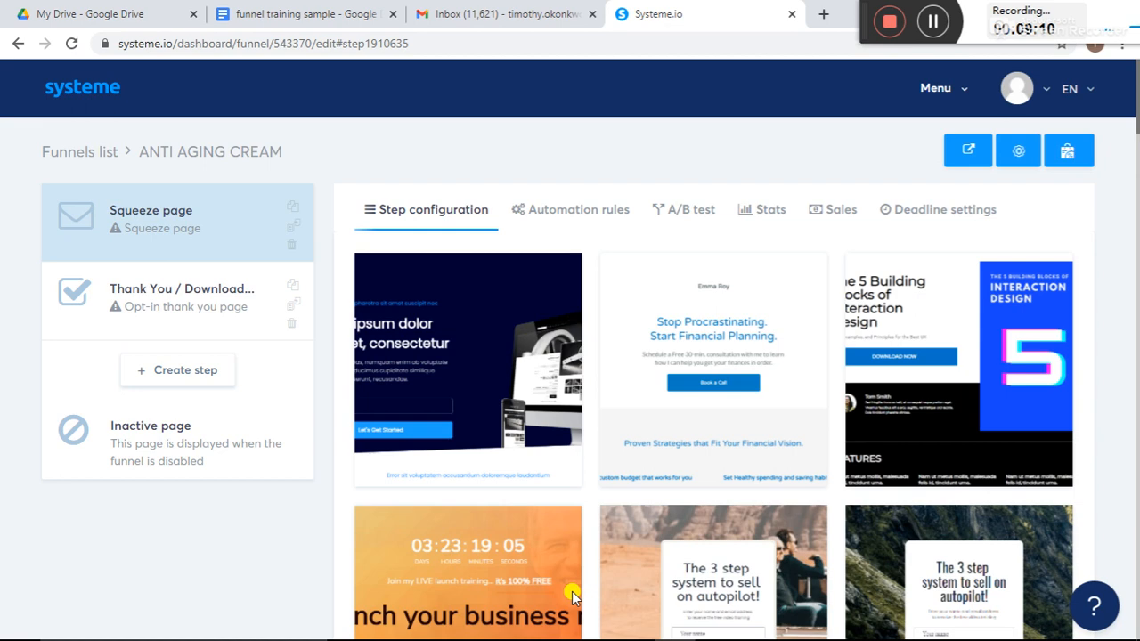
Step: Browse the Squeeze page templates, preview the one with the green free report box, and close the preview
scroll(572, 592, down, 2)
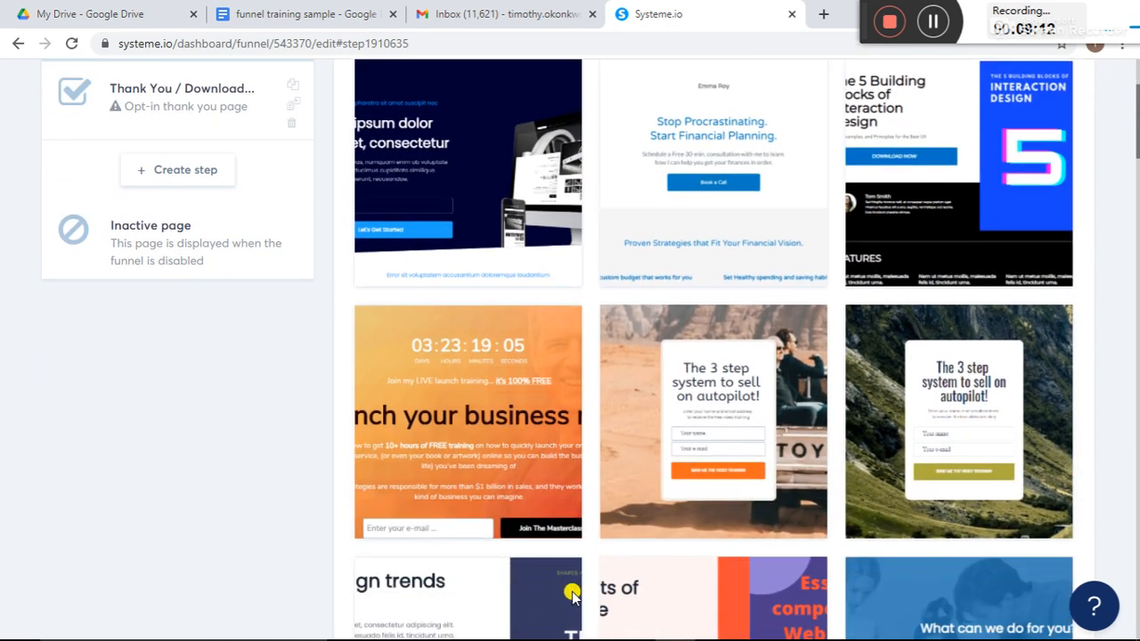
scroll(571, 595, down, 7)
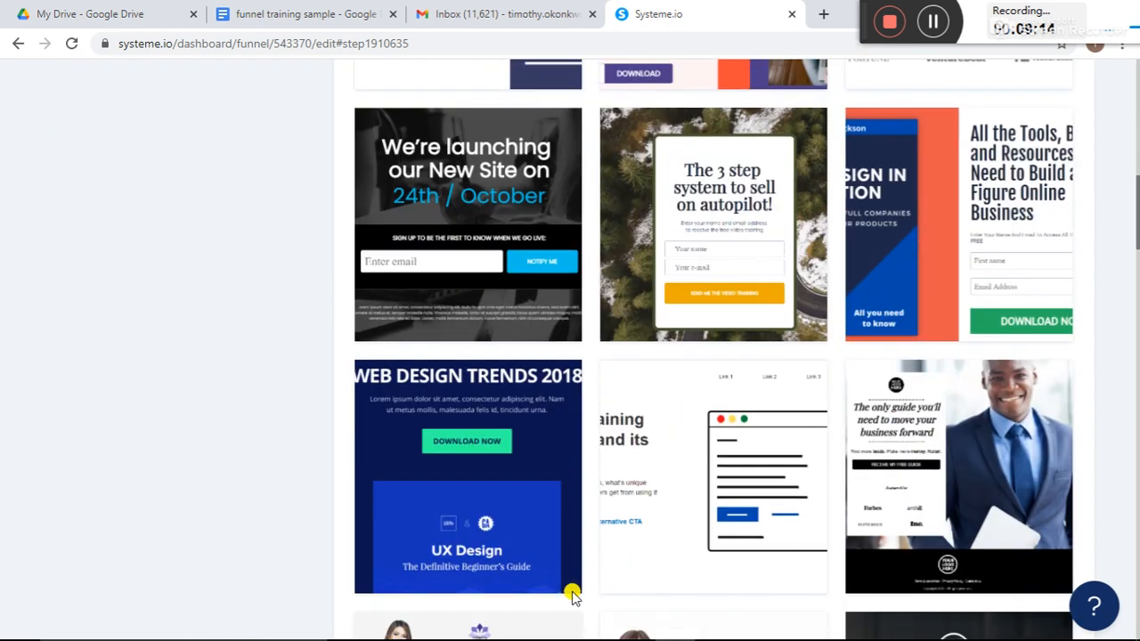
scroll(572, 596, down, 2)
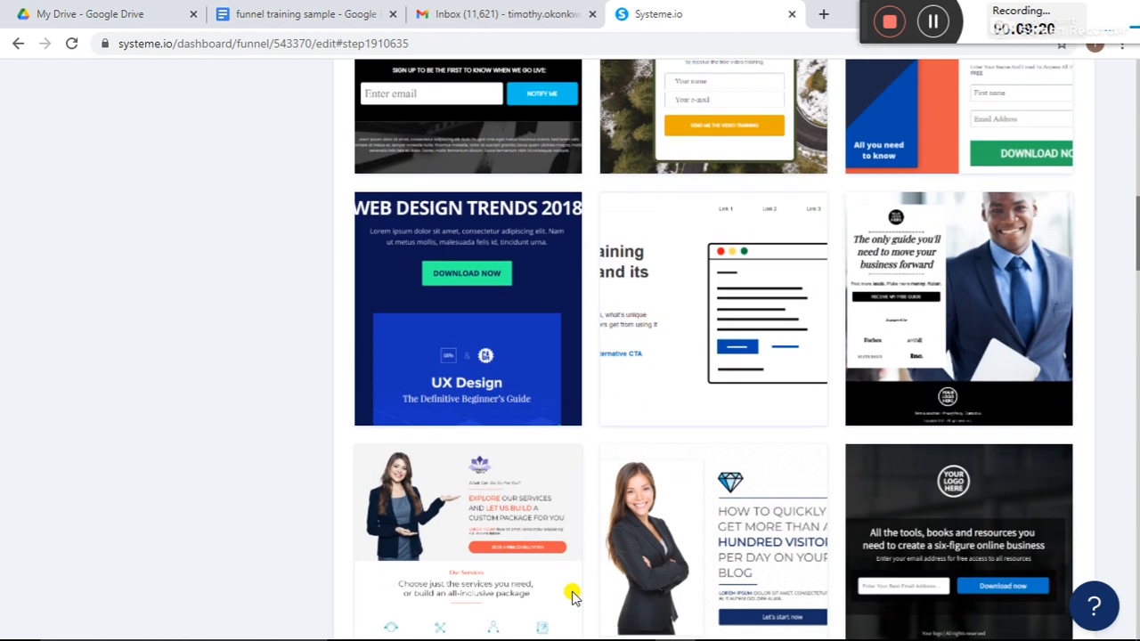
scroll(571, 597, down, 1)
scroll(571, 597, down, 2)
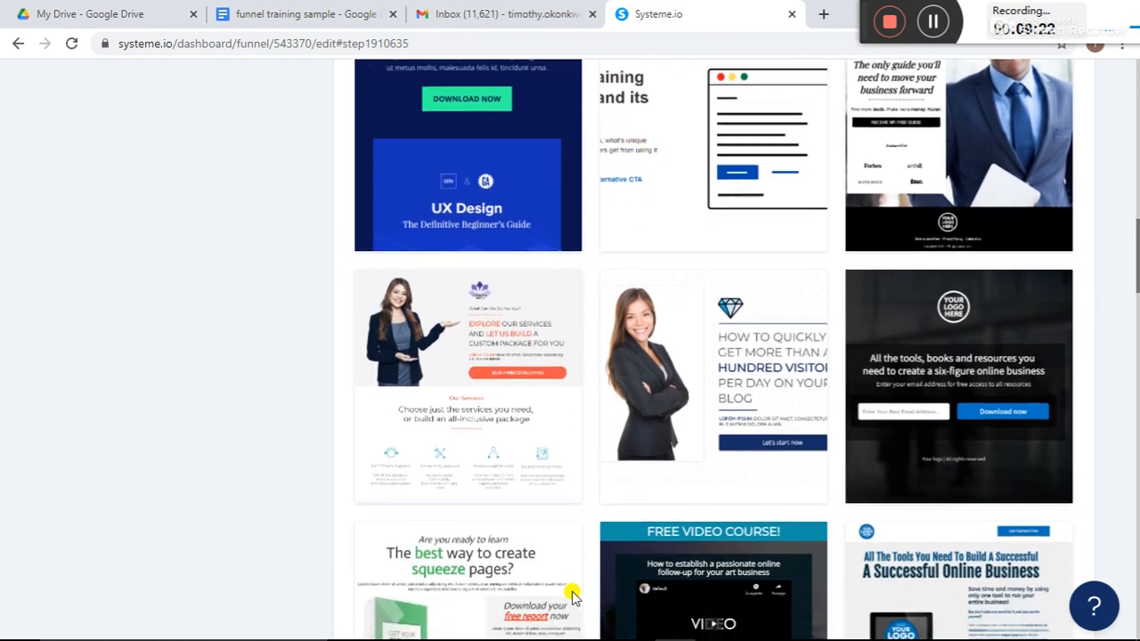
scroll(572, 597, down, 1)
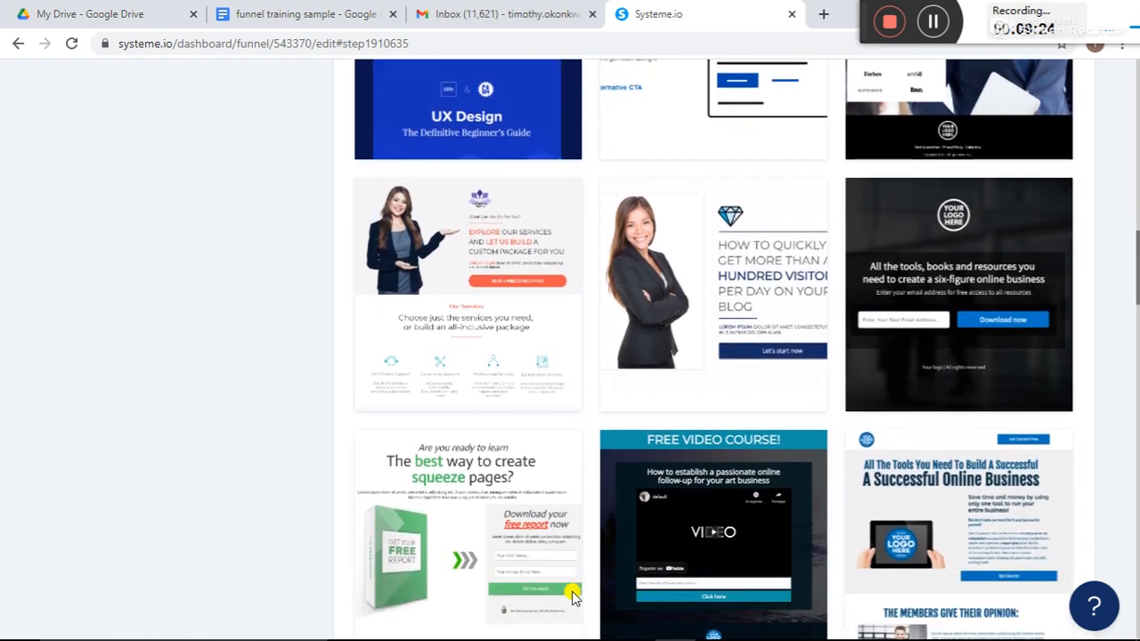
mouse_move(433, 499)
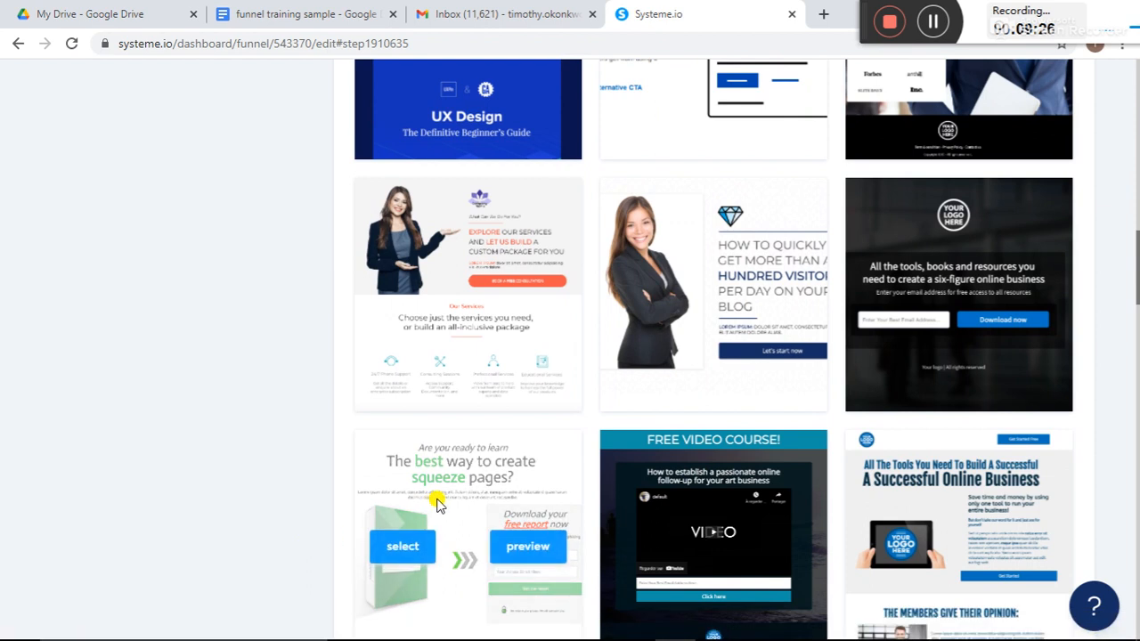
click(527, 548)
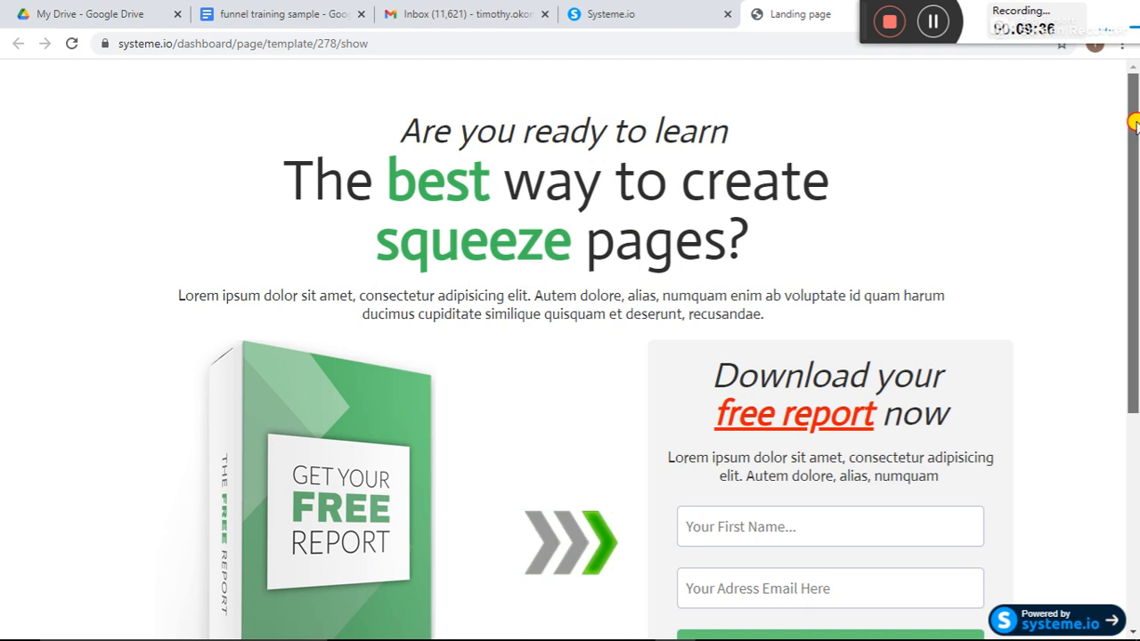
drag(1135, 125, 1112, 83)
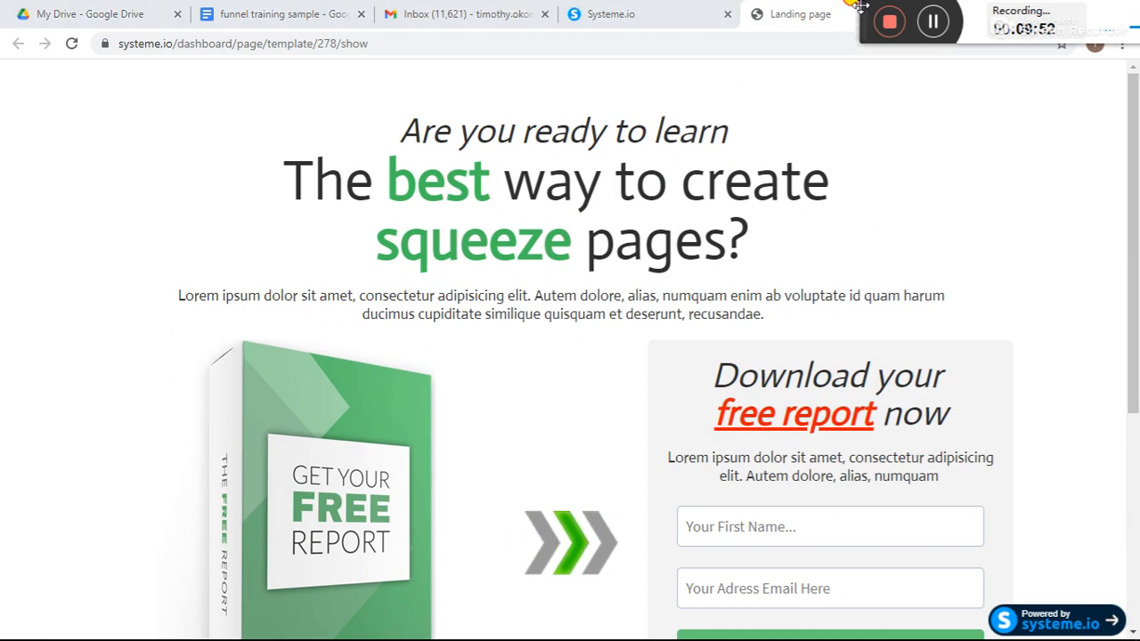
drag(858, 6, 925, 6)
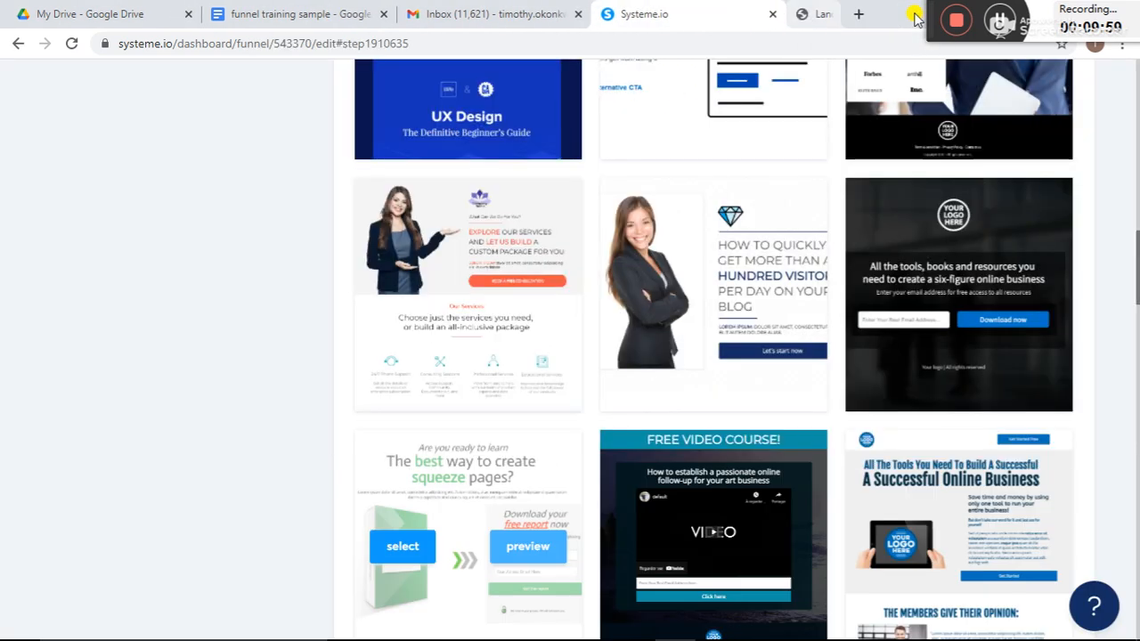
click(910, 15)
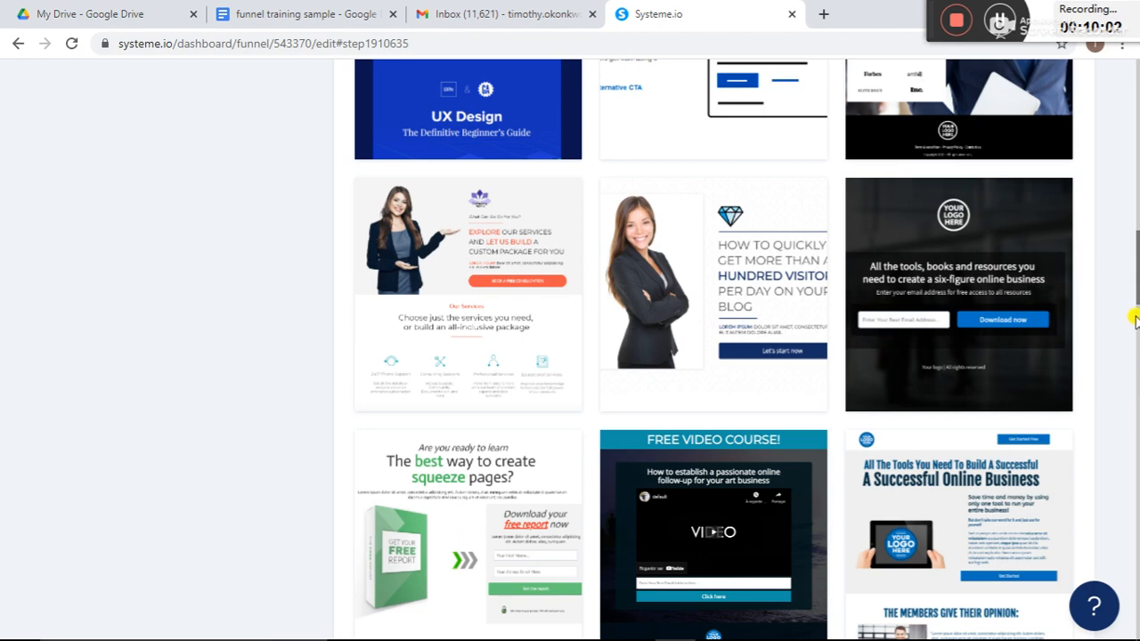
Step: Select the blank template at the end of the list for the Squeeze page and open the page in the editor
scroll(1133, 299, down, 10)
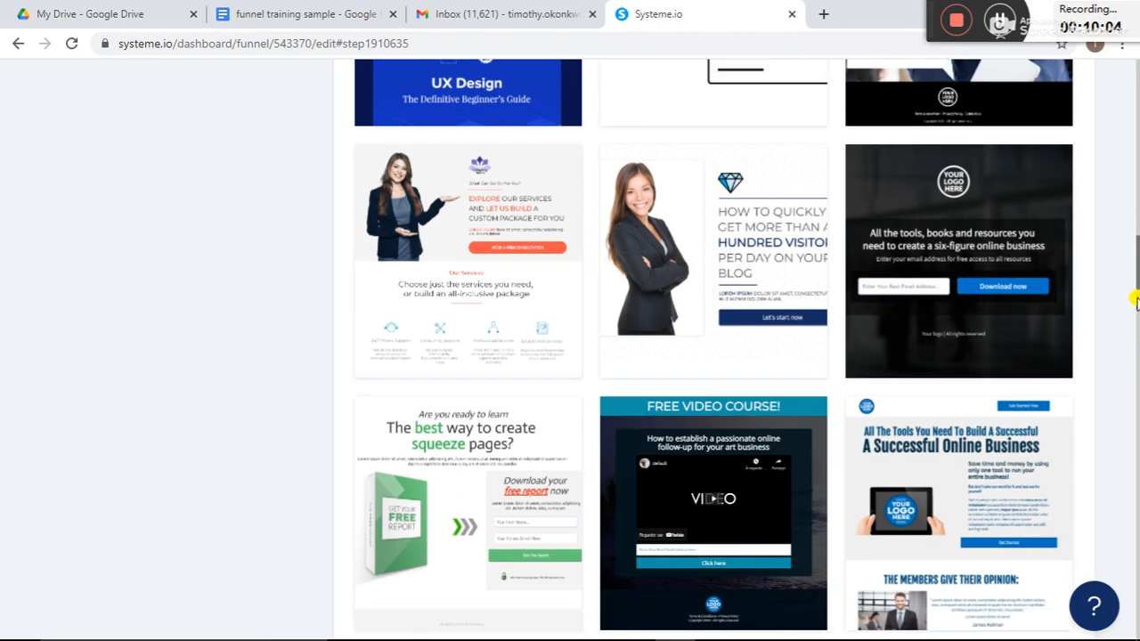
scroll(1135, 302, down, 15)
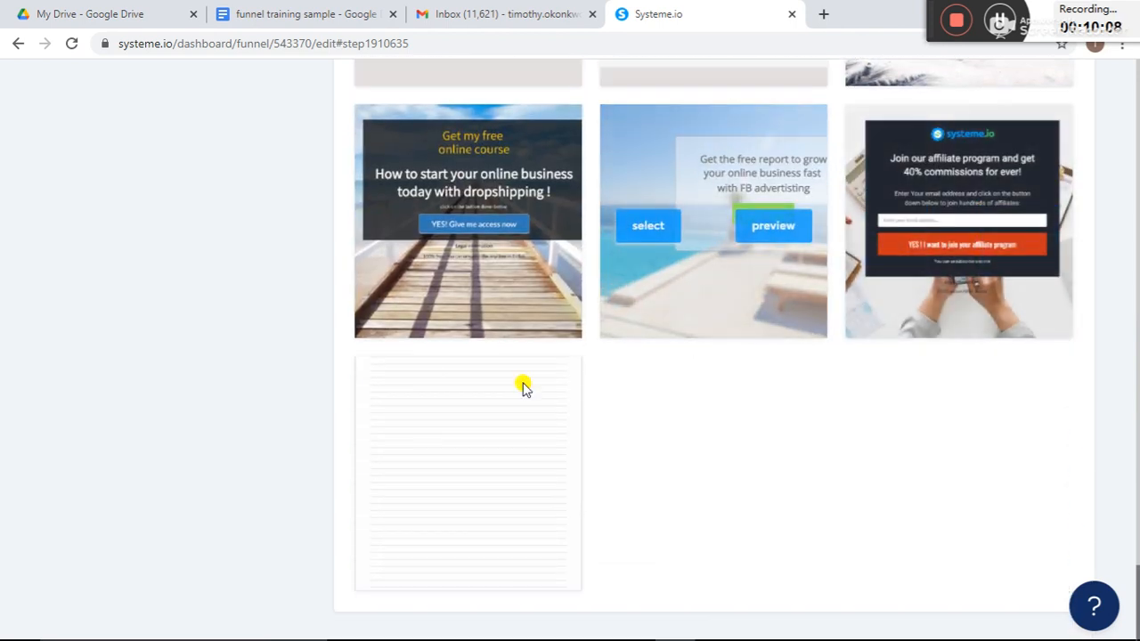
mouse_move(465, 424)
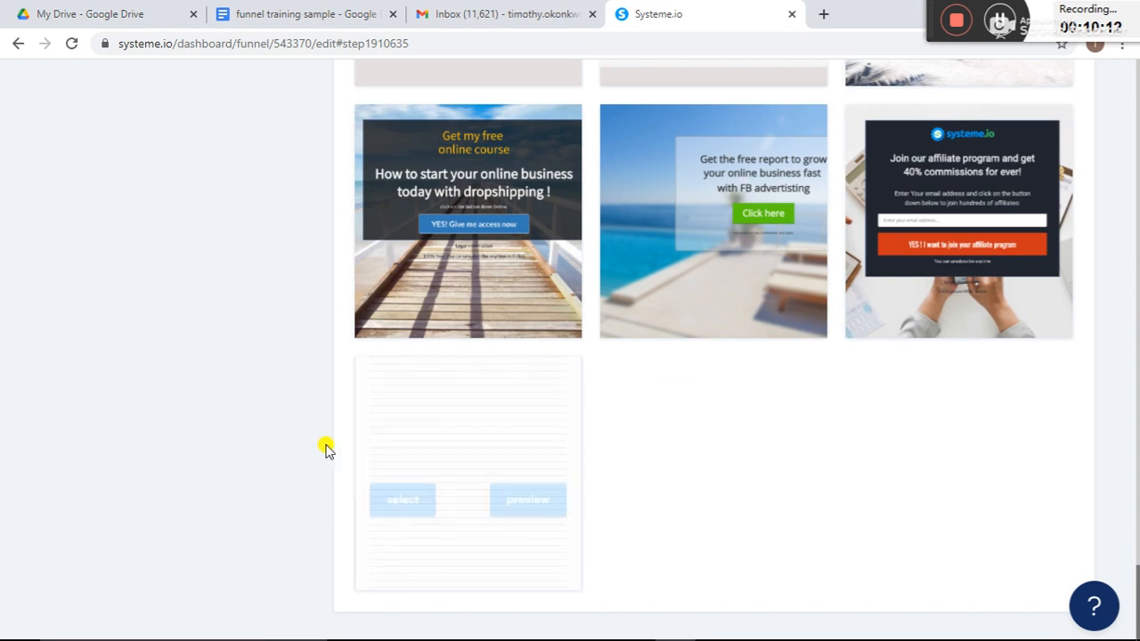
mouse_move(566, 318)
mouse_move(542, 386)
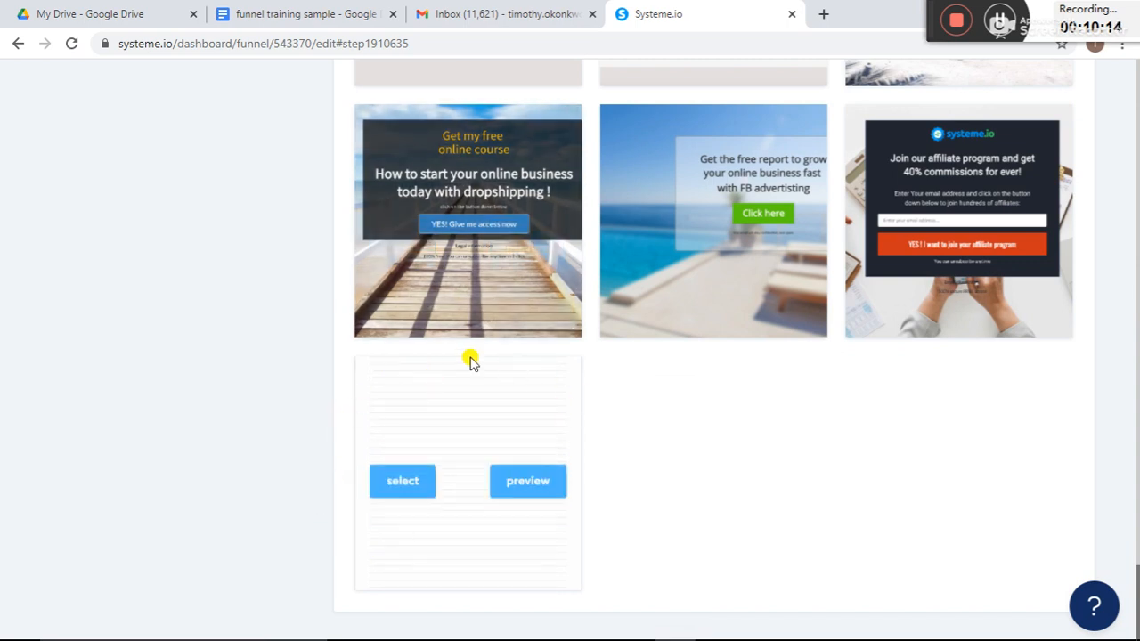
click(405, 472)
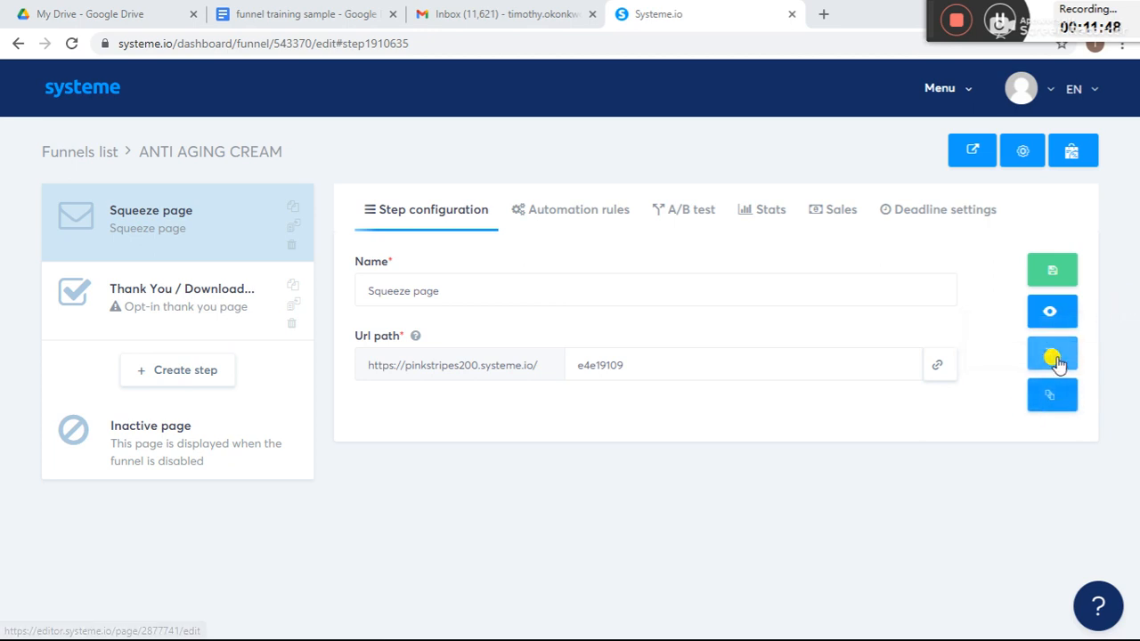
click(1055, 358)
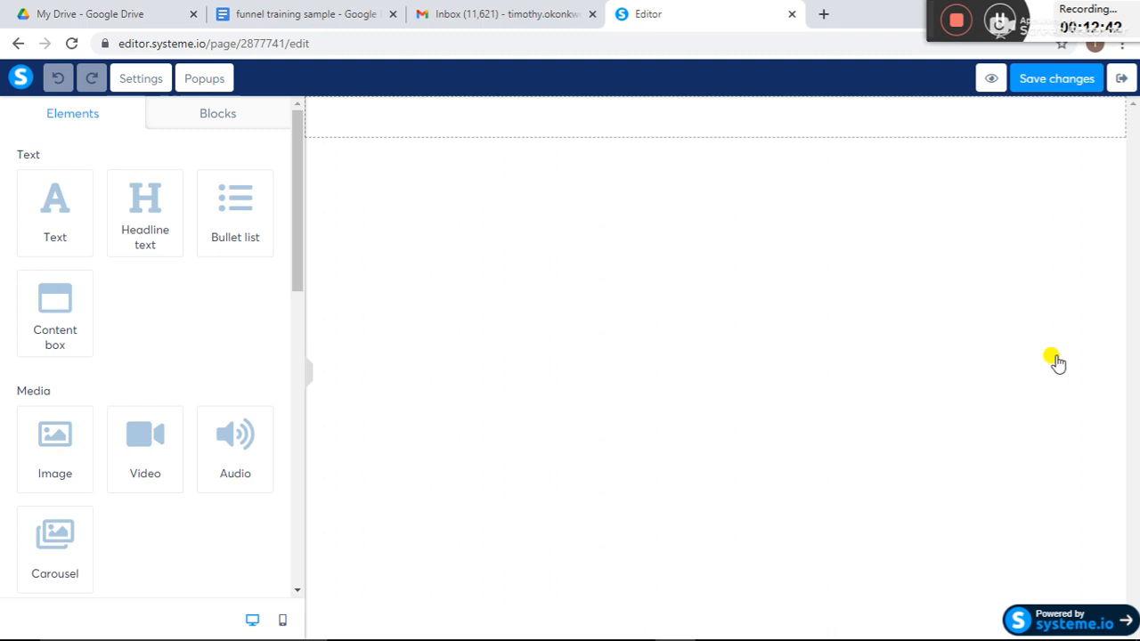
Step: Switch to the funnel training sample document and copy its opening "Attn: Aged Mothers, Aged Women, Older Women With An Older Looking Face." line
click(306, 11)
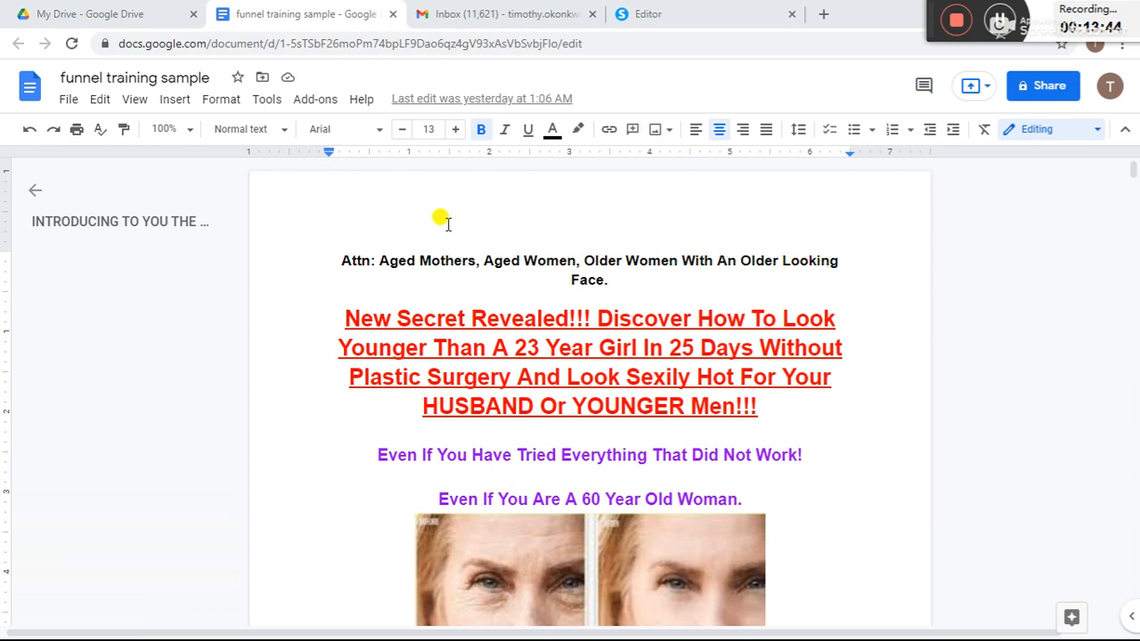
drag(336, 259, 641, 270)
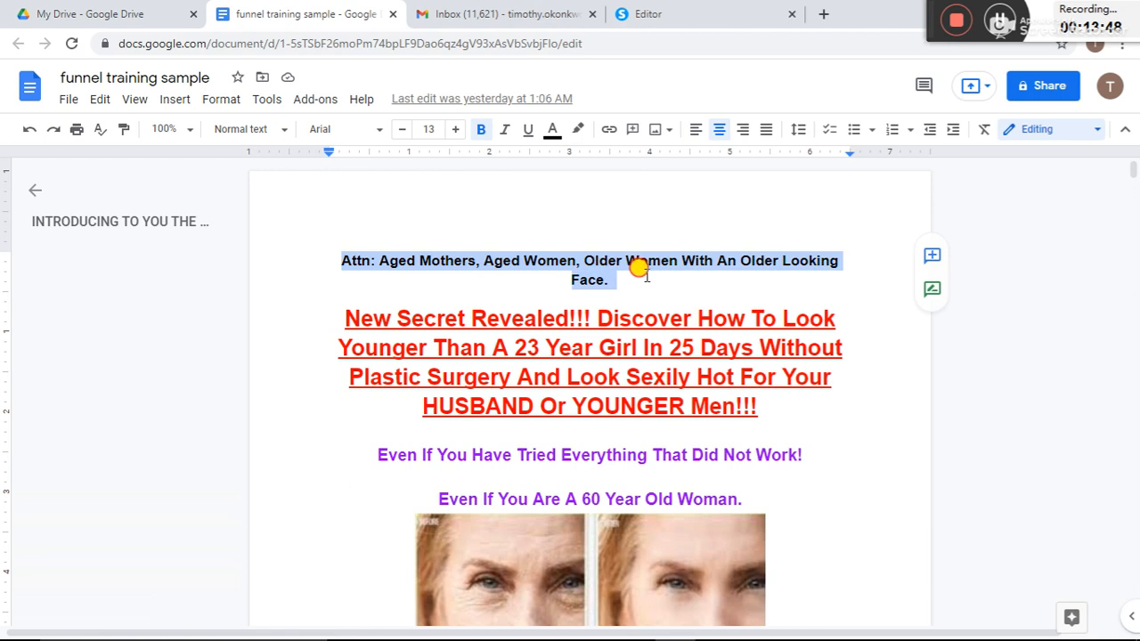
click(602, 267)
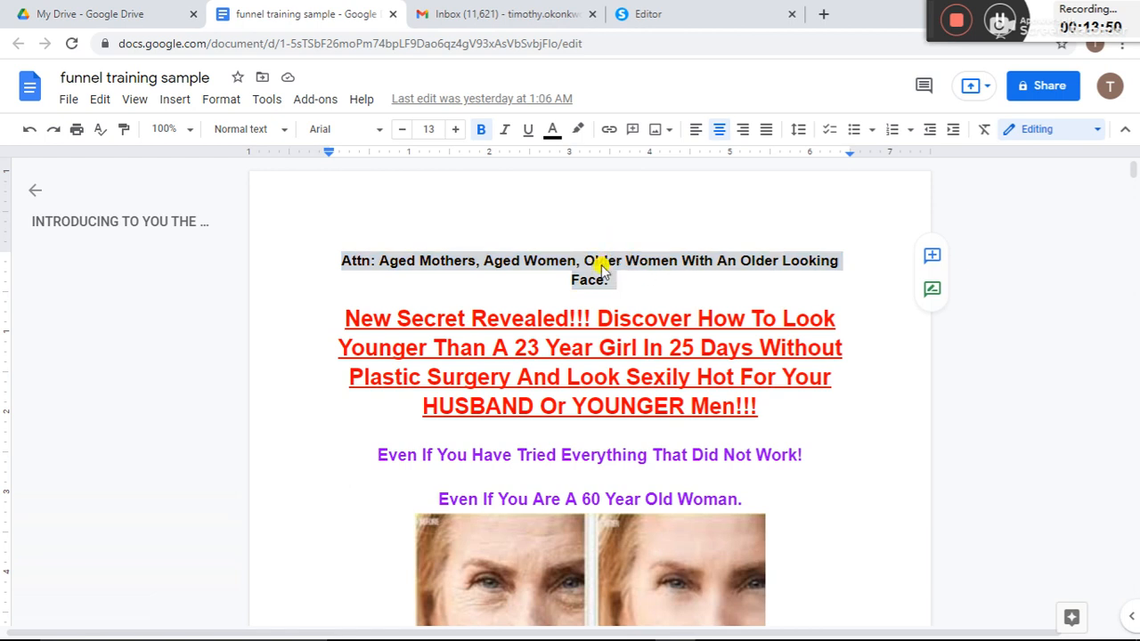
right_click(602, 265)
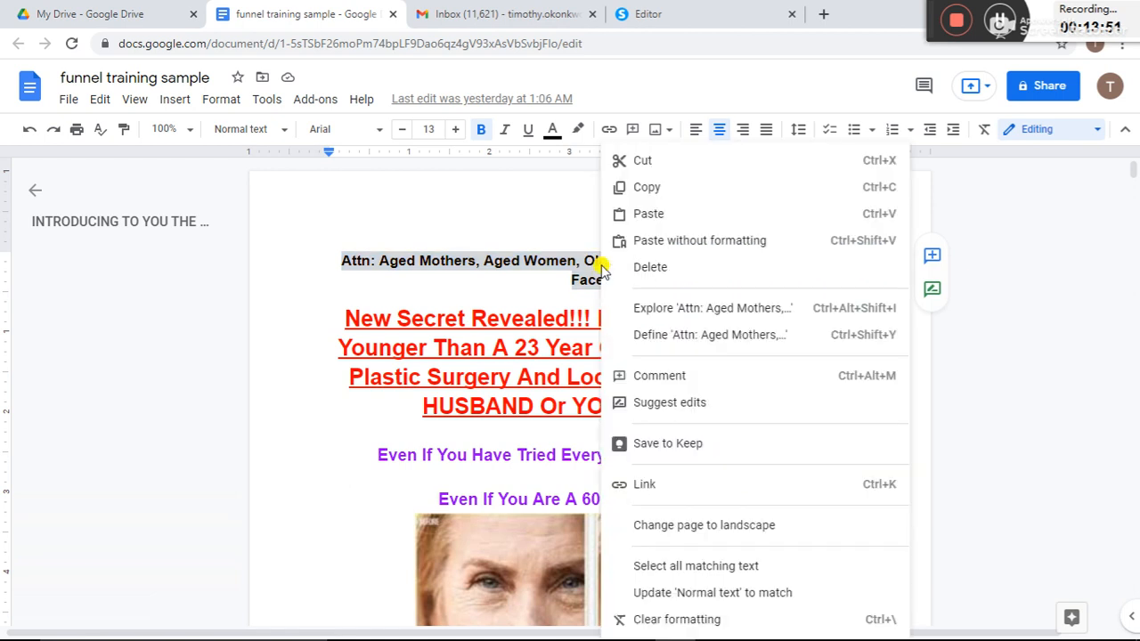
click(643, 188)
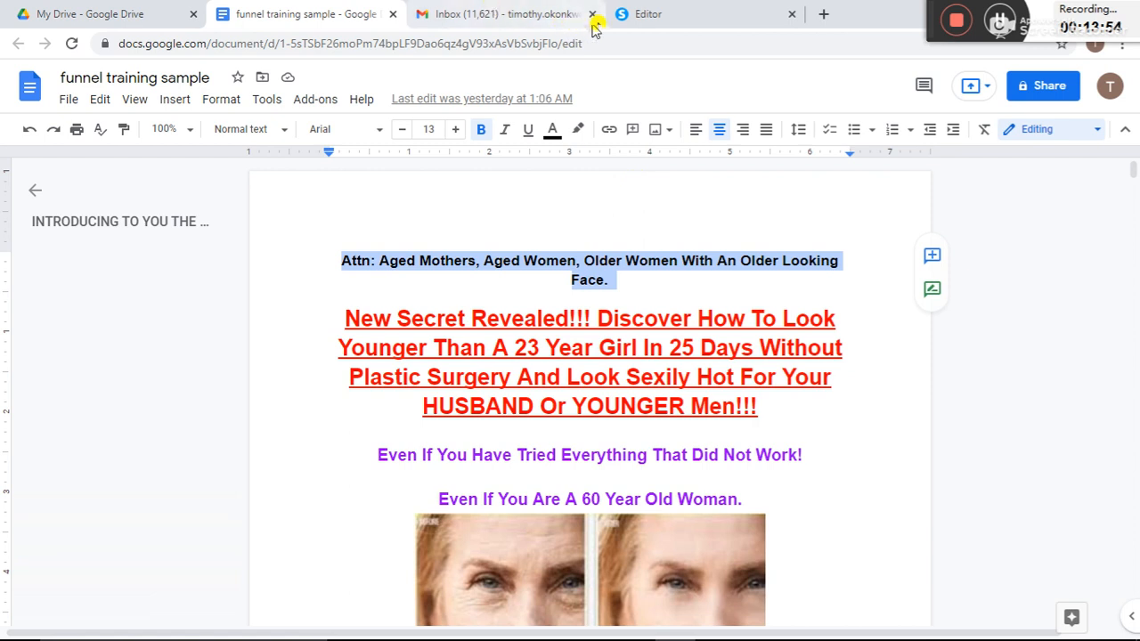
Step: Switch to the systeme.io editor, add a Headline text element to the empty page, and replace its placeholder with the copied "Attn:" line
click(645, 17)
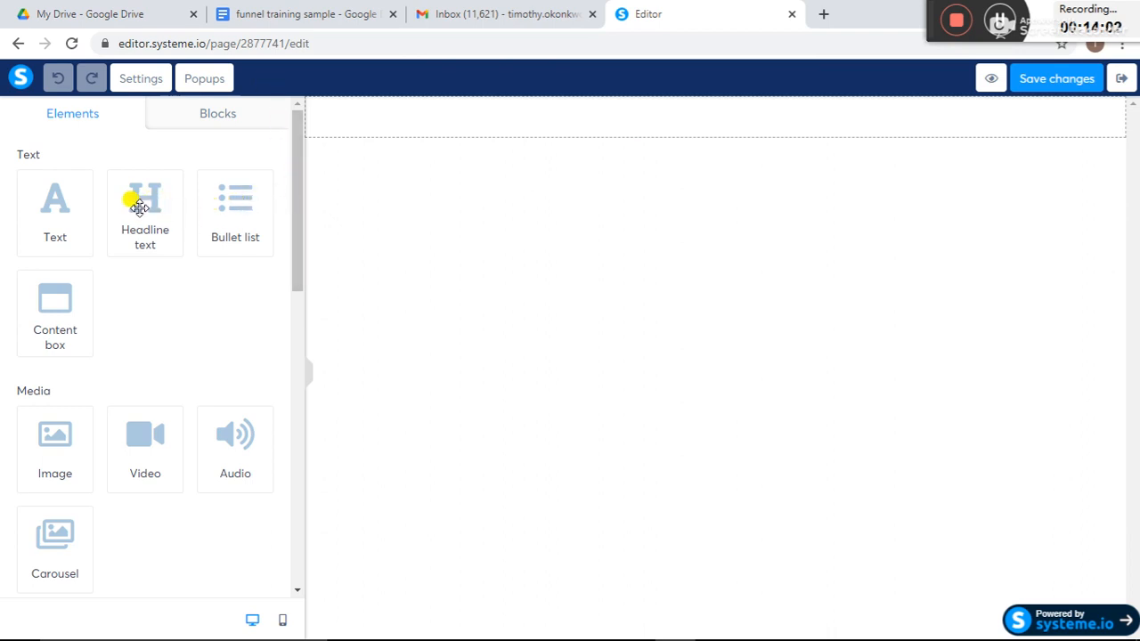
drag(138, 206, 561, 120)
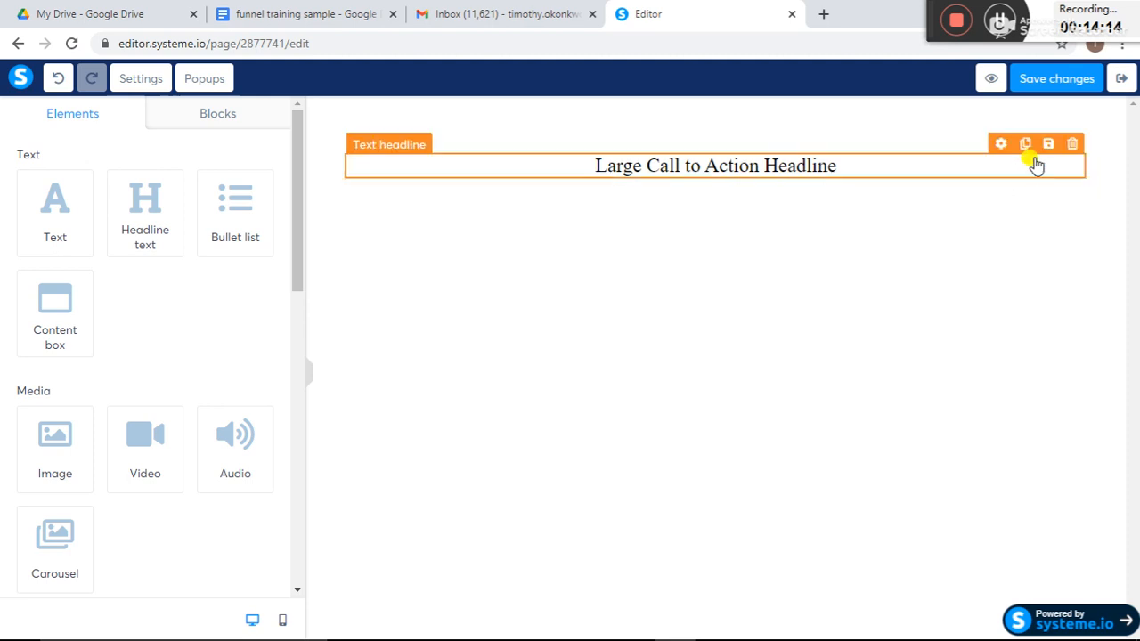
click(981, 169)
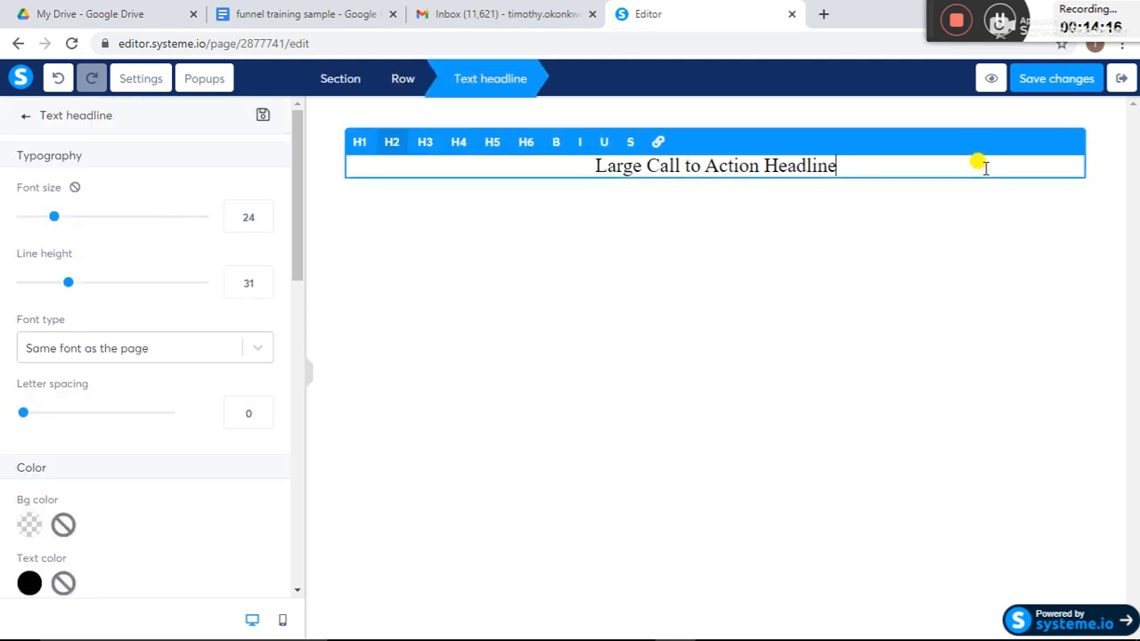
key(BackSpace)
key(BackSpace)
key(BackSpace)
key(BackSpace)
key(BackSpace)
key(BackSpace)
key(BackSpace)
key(BackSpace)
key(BackSpace)
key(BackSpace)
key(BackSpace)
key(BackSpace)
key(BackSpace)
key(BackSpace)
key(BackSpace)
key(BackSpace)
key(BackSpace)
key(BackSpace)
key(BackSpace)
key(BackSpace)
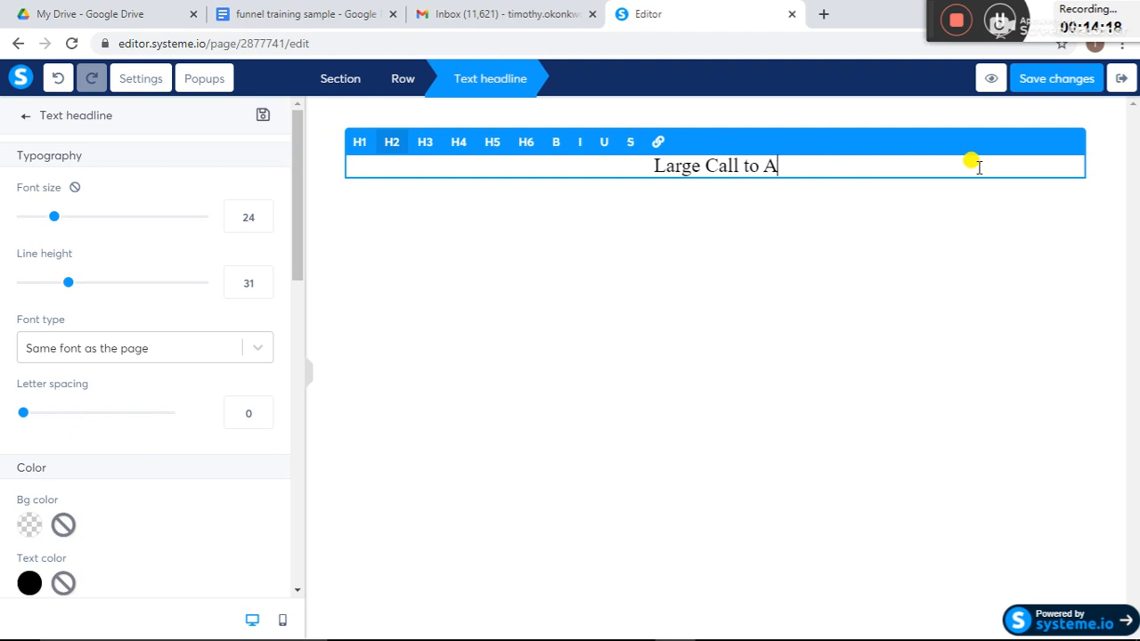
key(BackSpace)
key(BackSpace)
key(BackSpace)
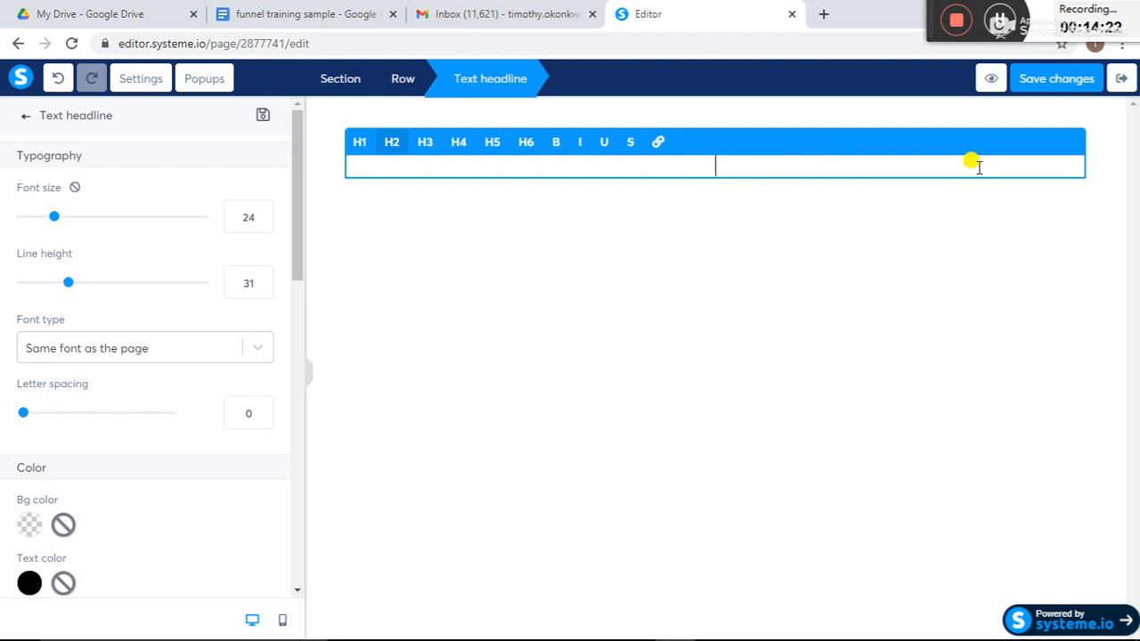
key(ctrl+v)
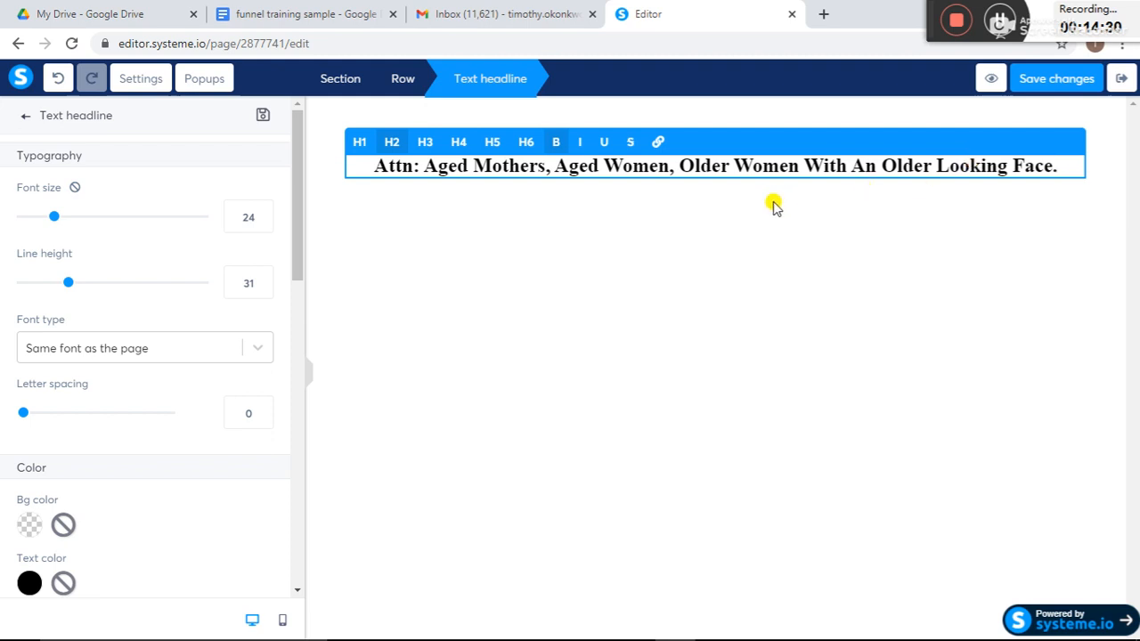
Step: Change the "Attn: Aged Mothers" headline to the H1 heading level
click(455, 223)
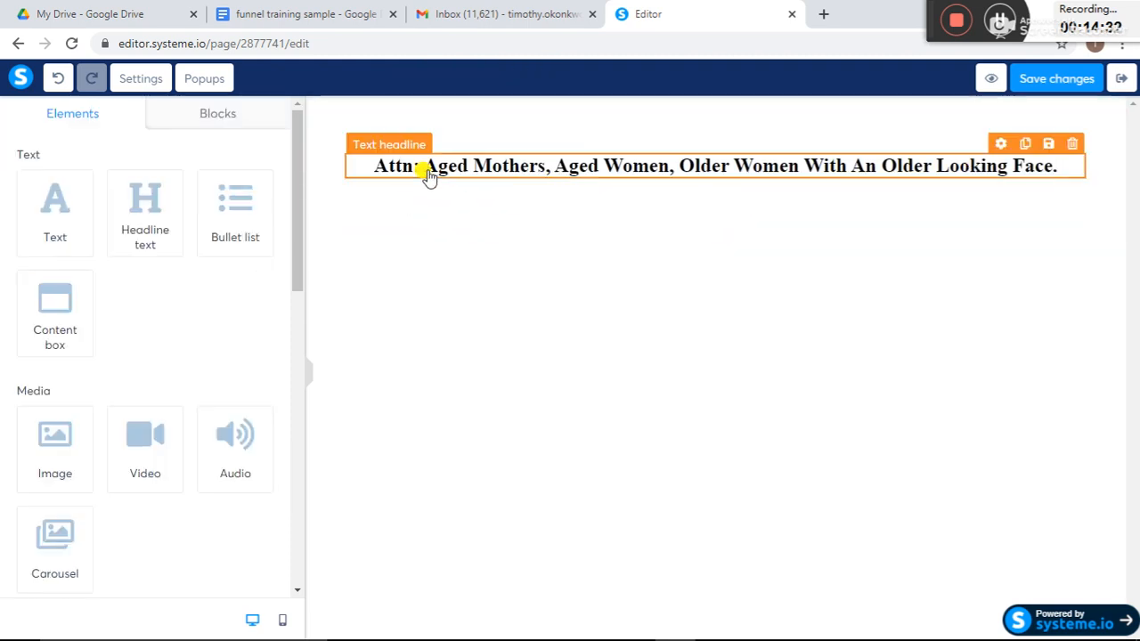
click(475, 170)
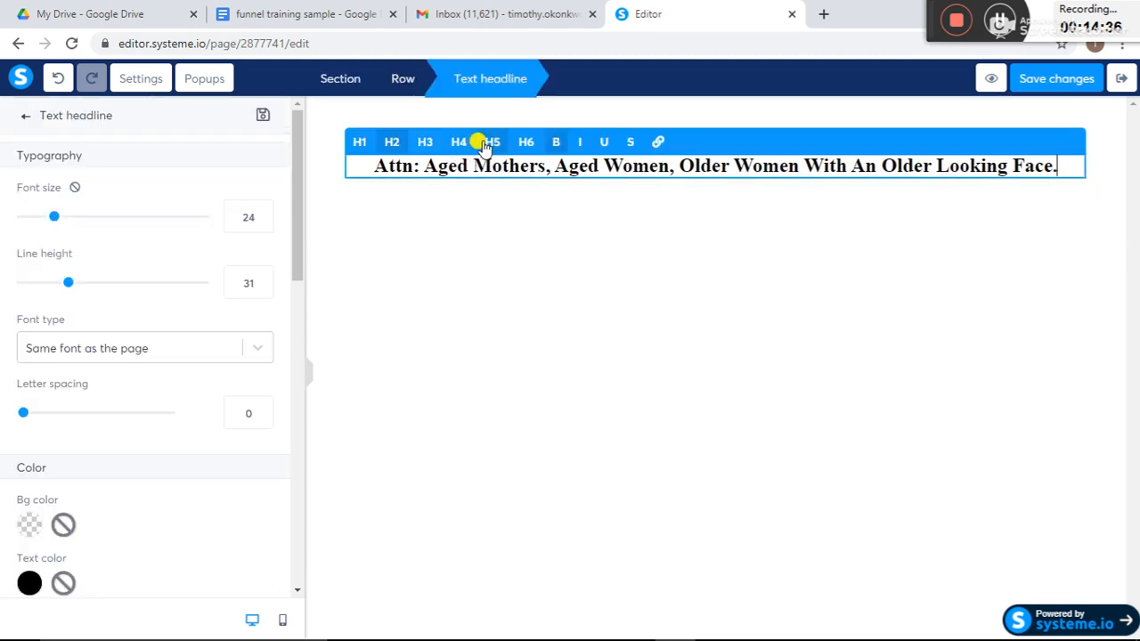
click(359, 146)
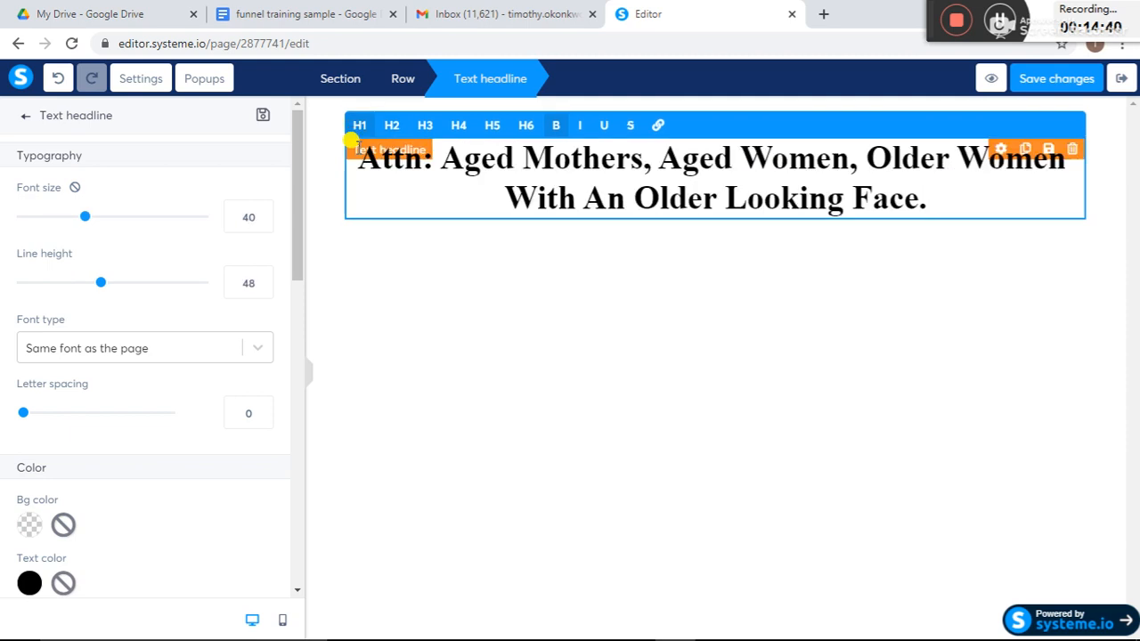
Step: Try the H2, H3 and H6 heading levels on the "Attn:" headline and settle on H5
click(391, 124)
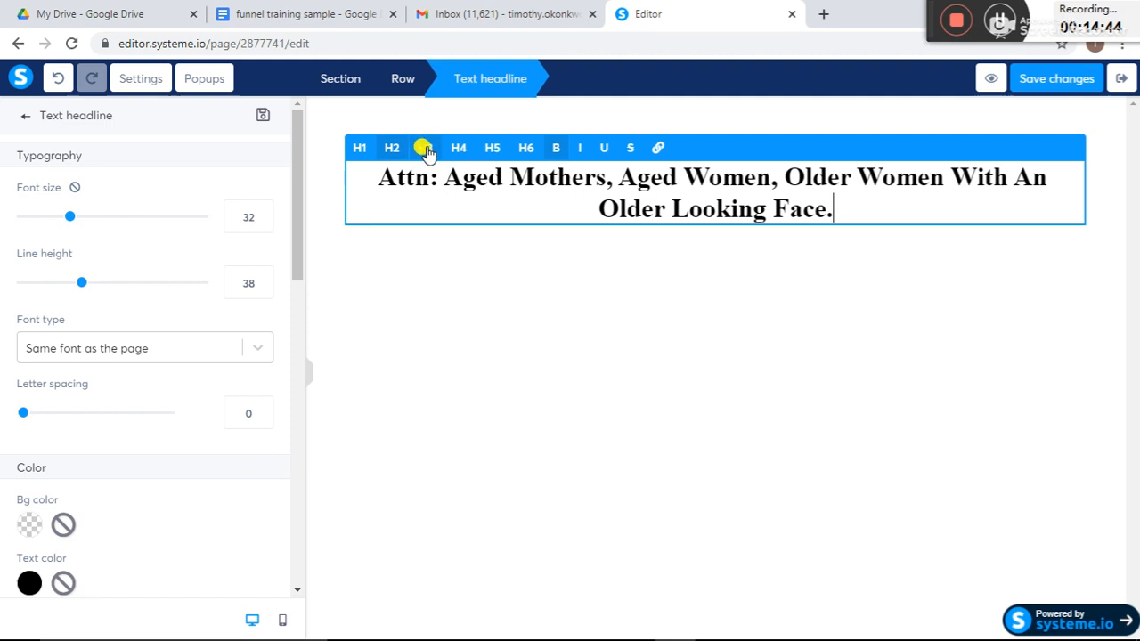
click(424, 147)
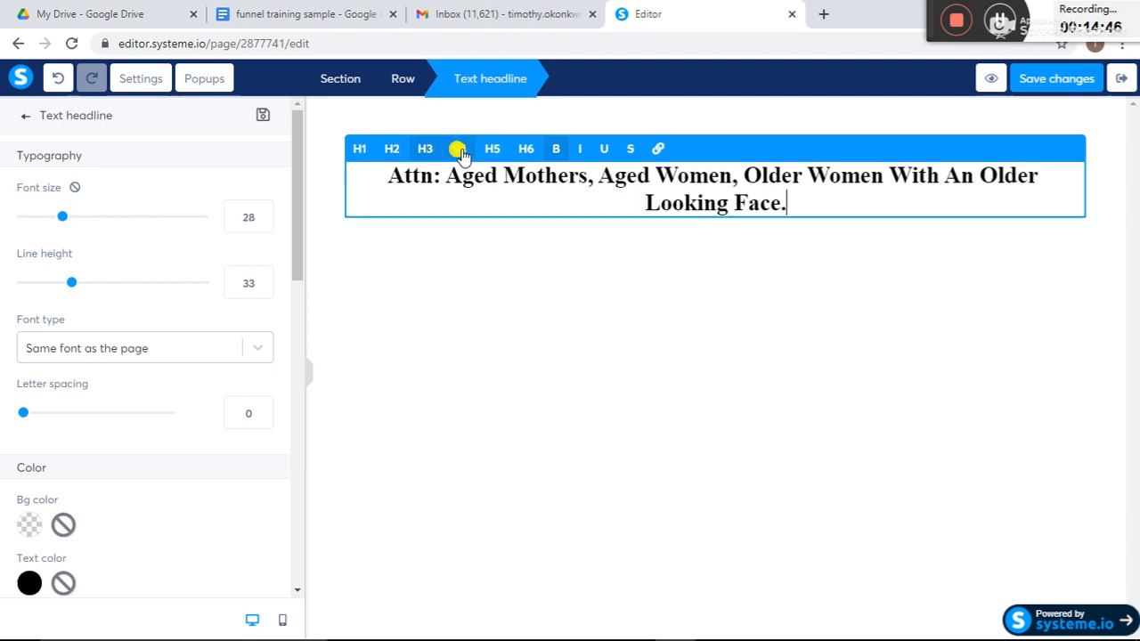
click(491, 149)
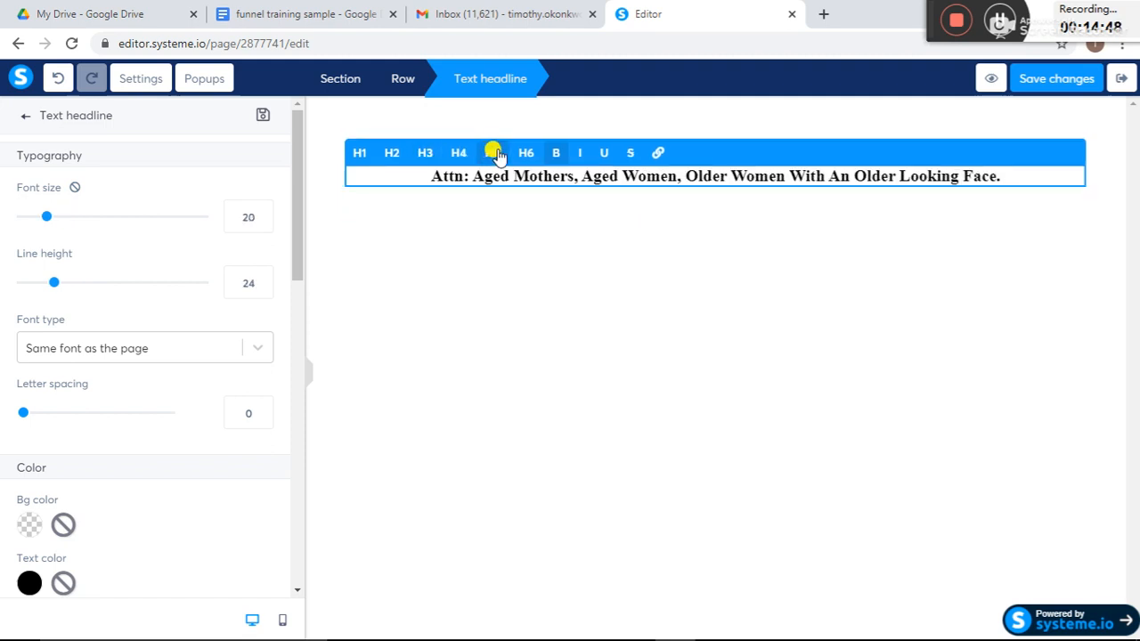
click(524, 155)
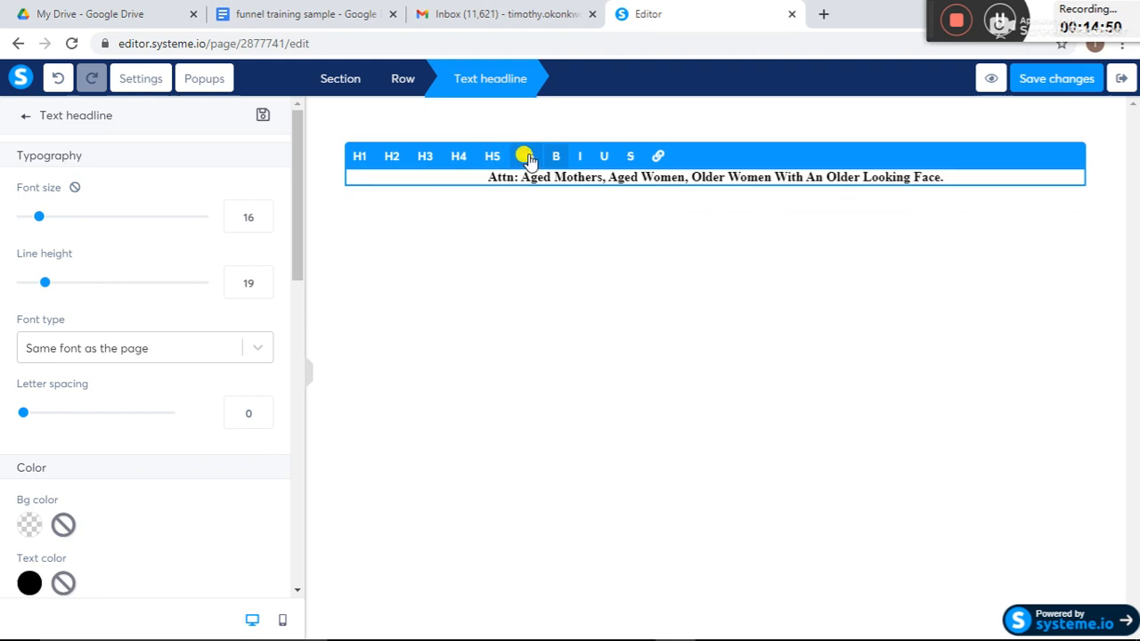
click(482, 161)
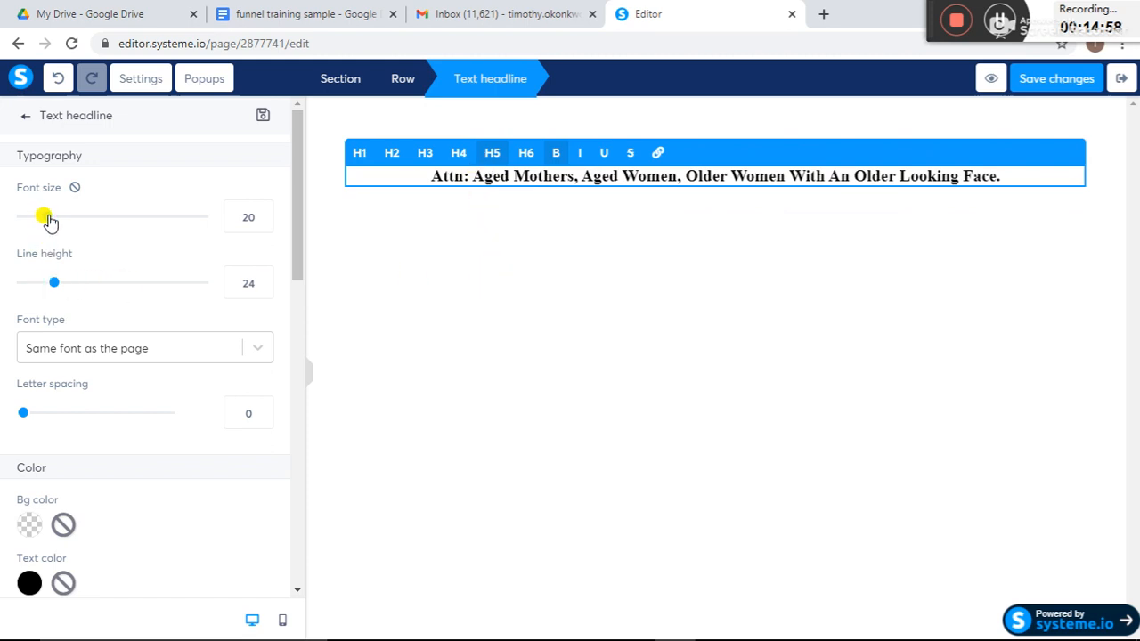
mouse_move(45, 222)
mouse_down()
mouse_move(75, 220)
mouse_move(34, 223)
mouse_move(46, 222)
mouse_up()
Step: Switch the headline's font type to Google Fonts and apply the Anton font
click(263, 347)
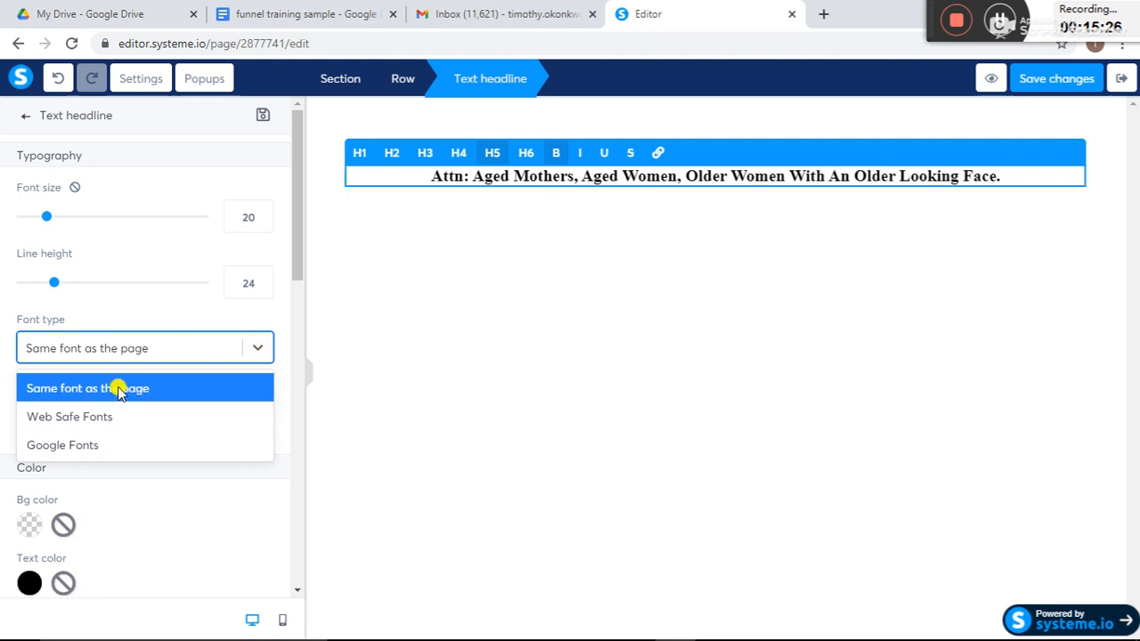
click(59, 443)
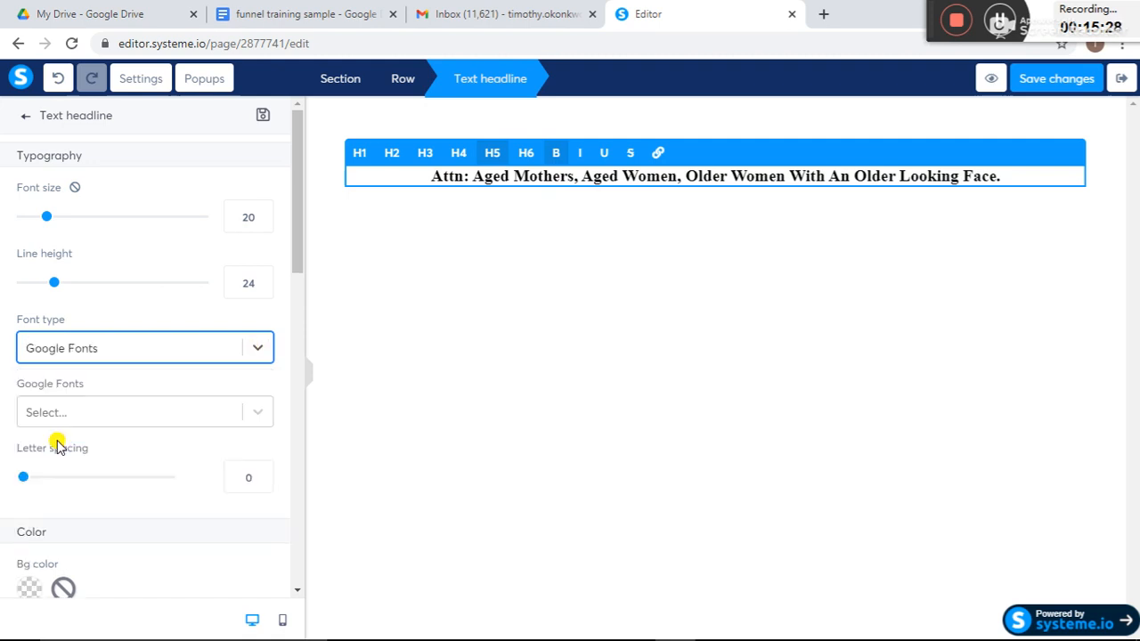
click(256, 412)
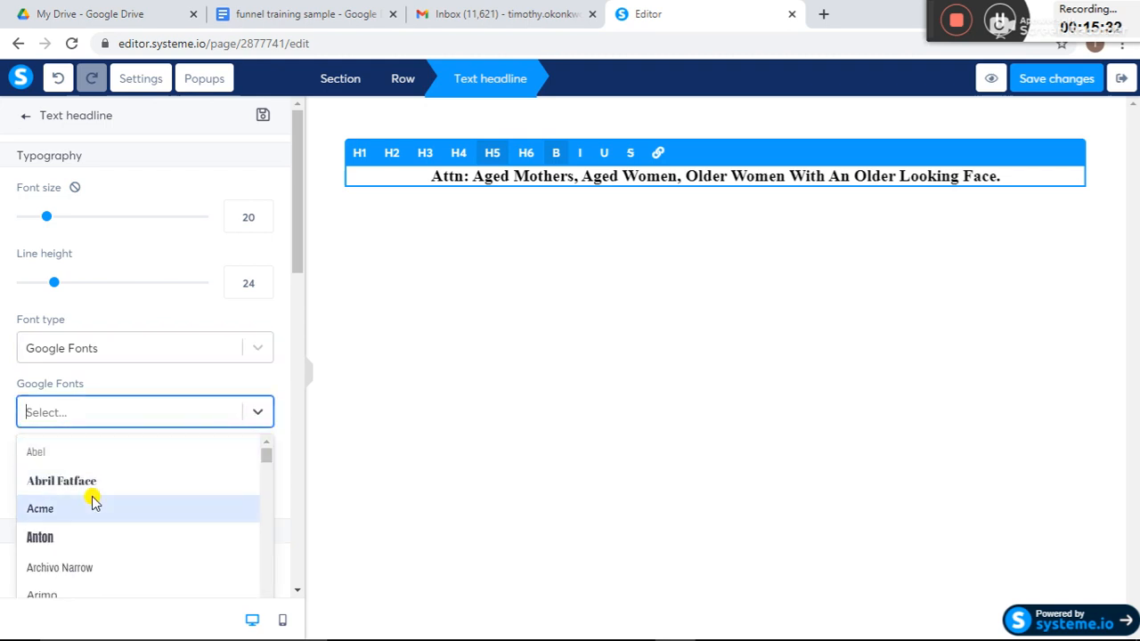
click(51, 539)
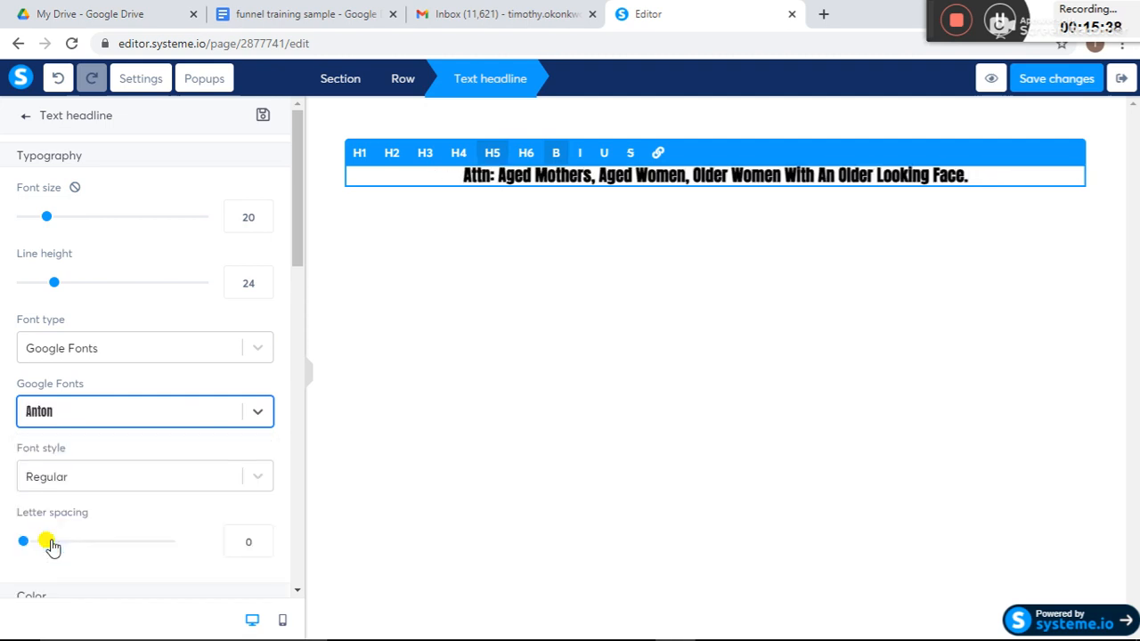
Step: Change the headline's Google font to Comfortaa
click(256, 414)
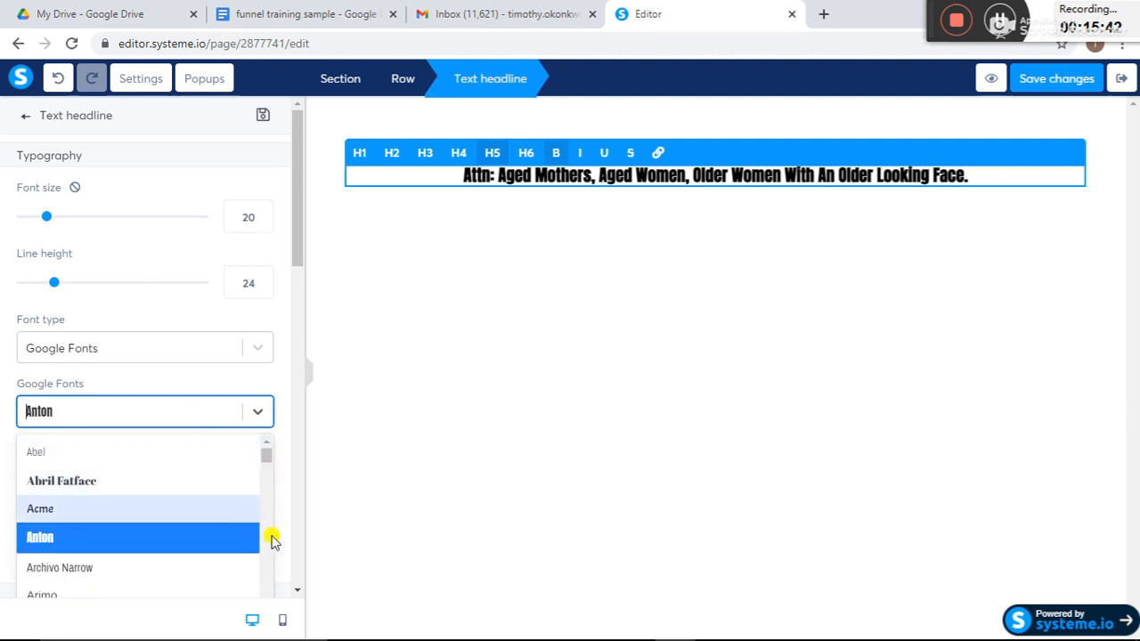
scroll(264, 523, down, 1)
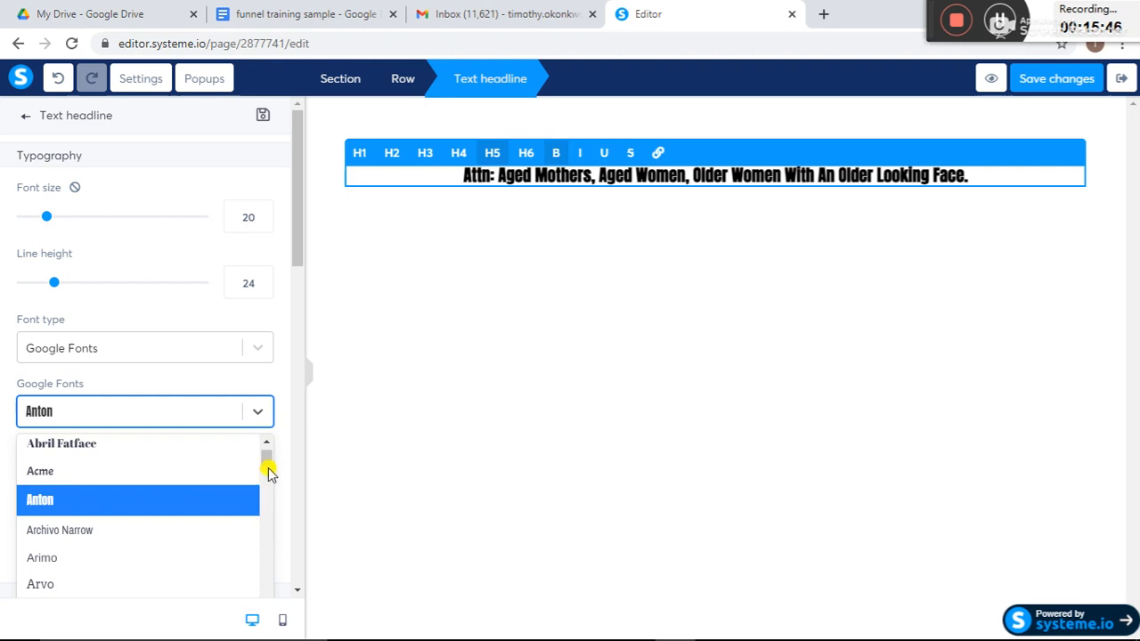
drag(270, 470, 272, 490)
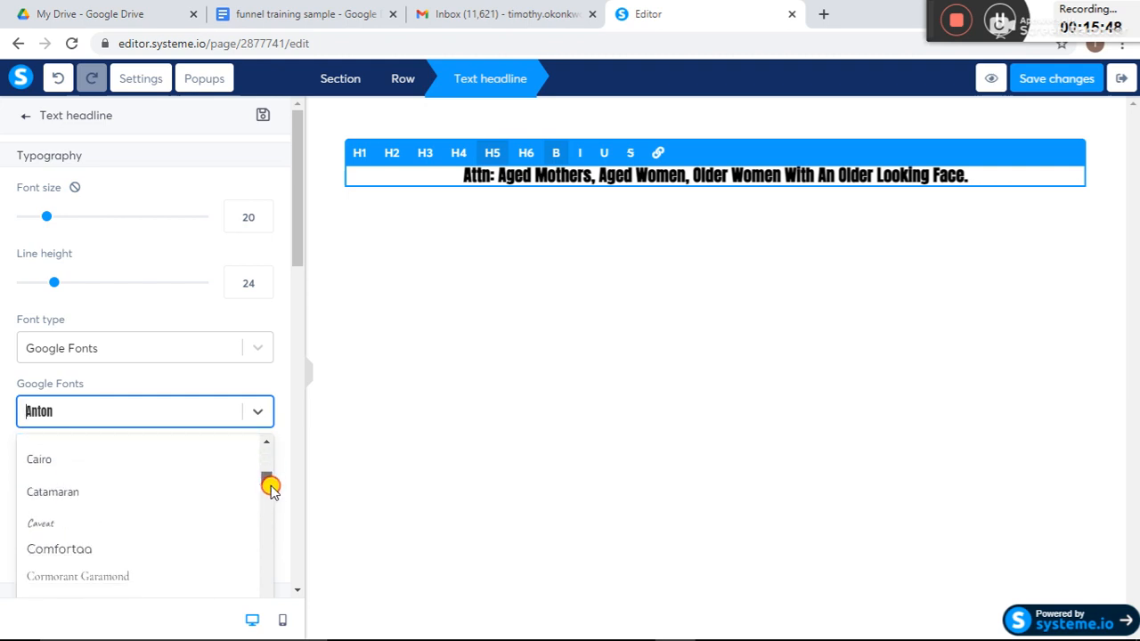
scroll(269, 485, down, 2)
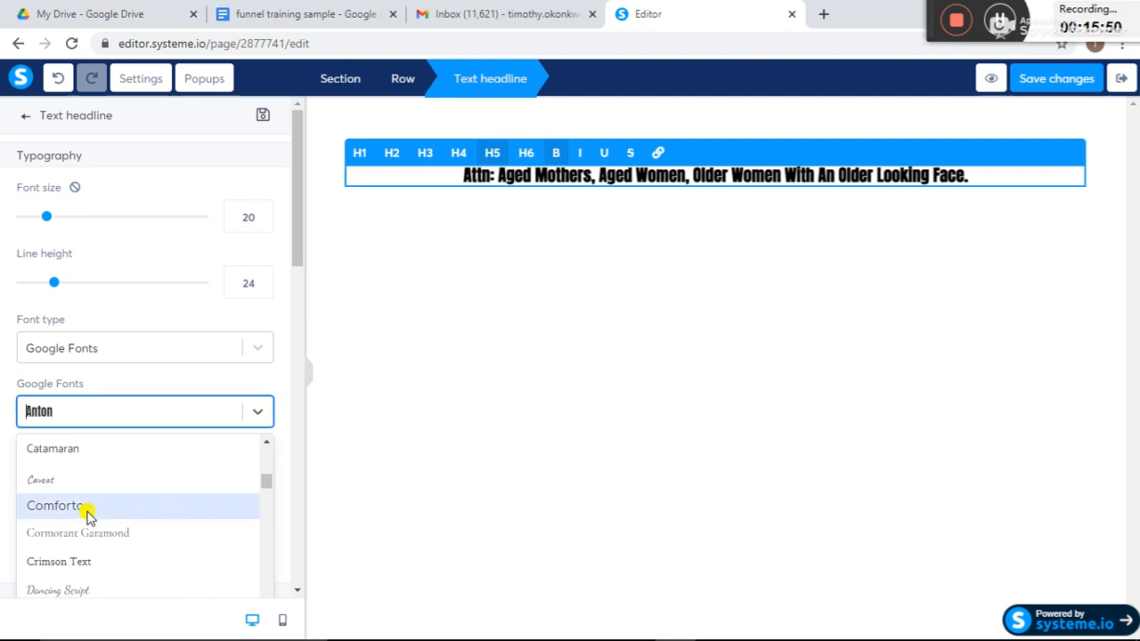
click(87, 514)
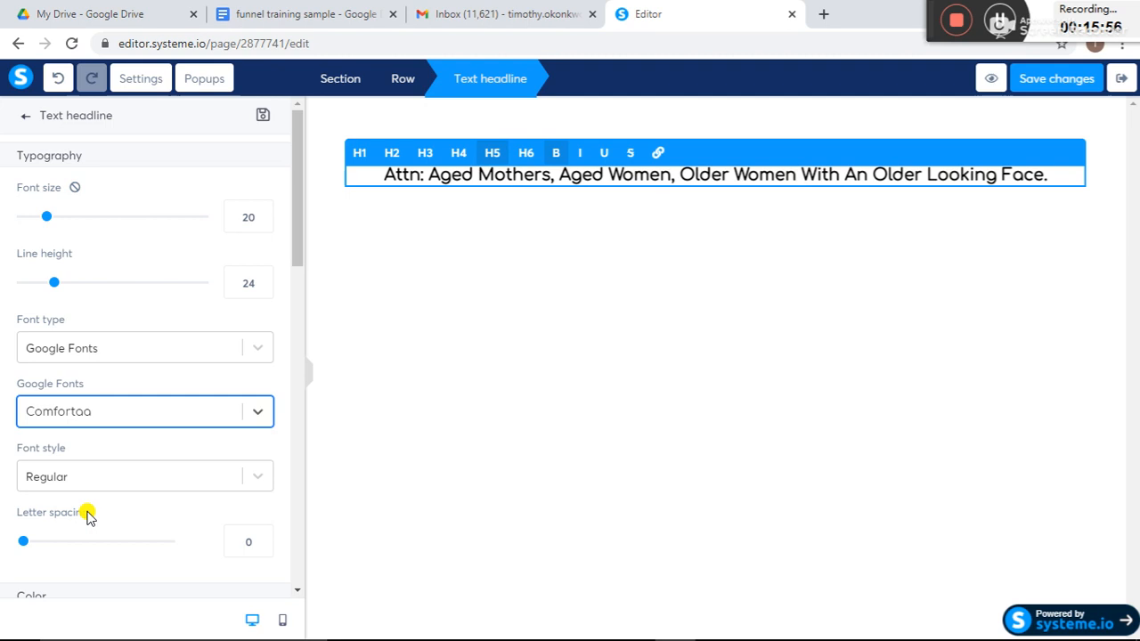
Step: Try the Light 300 font style on the headline and set the style back to Regular
click(207, 485)
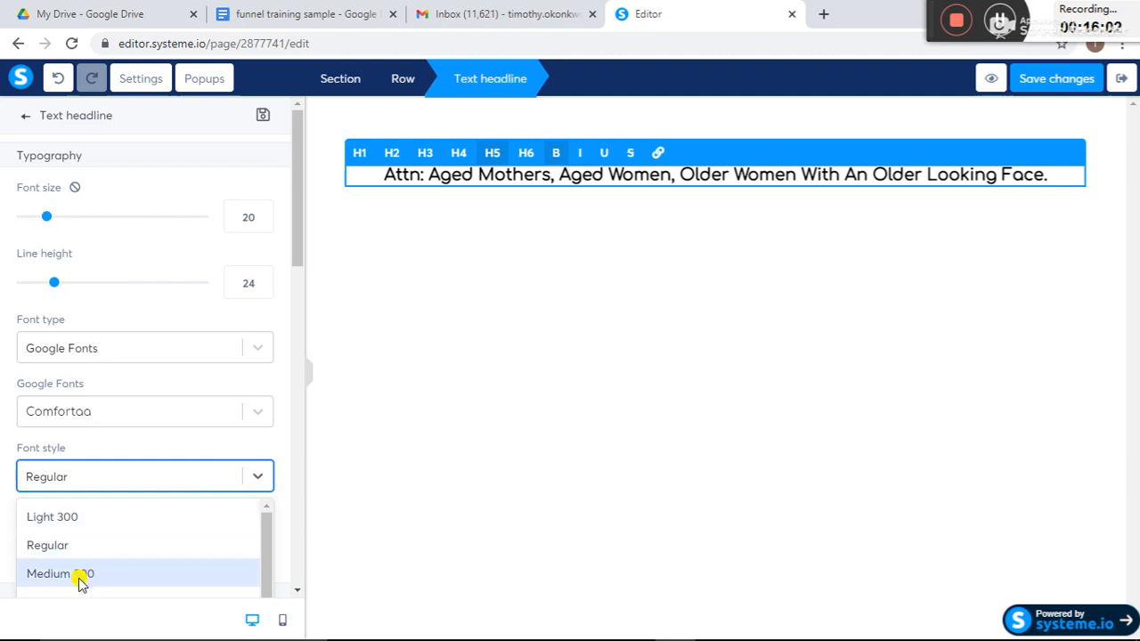
click(70, 517)
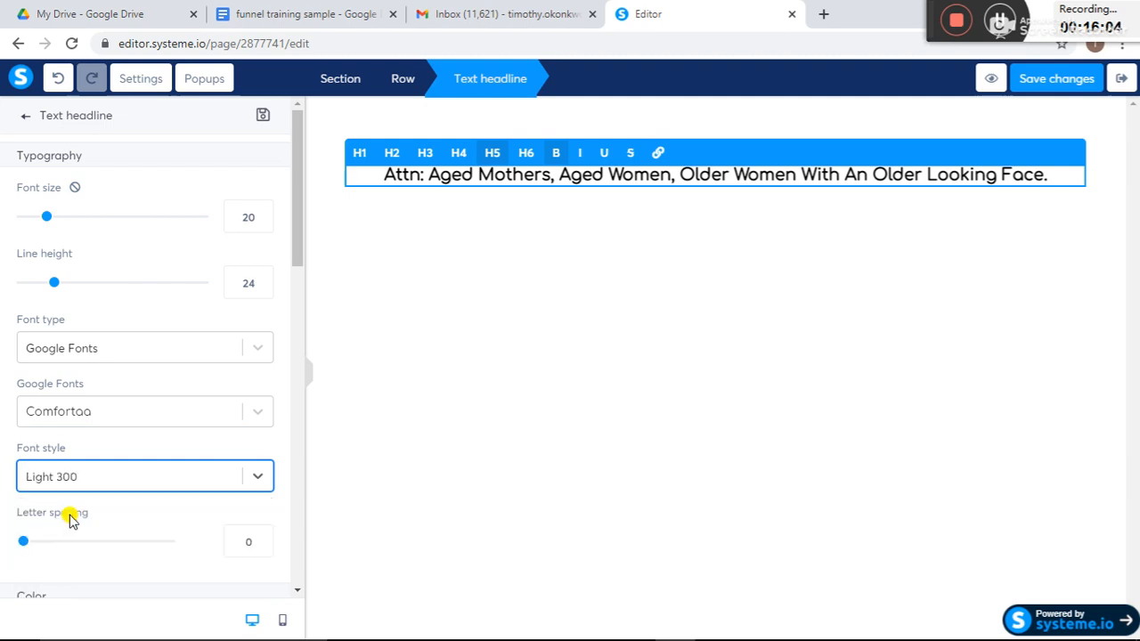
click(125, 474)
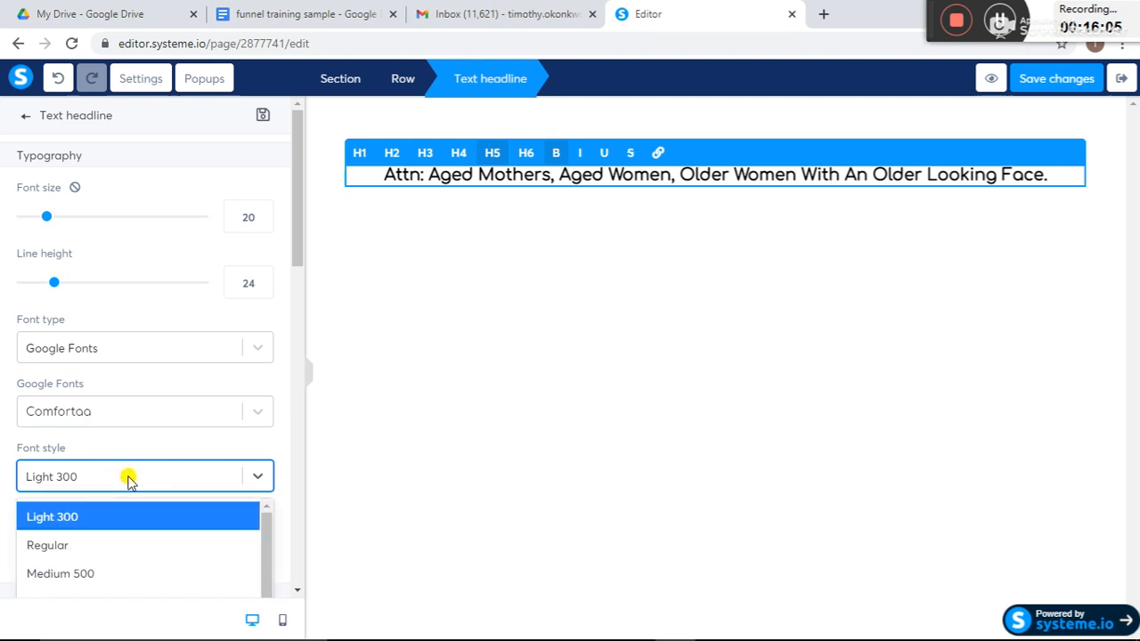
click(81, 544)
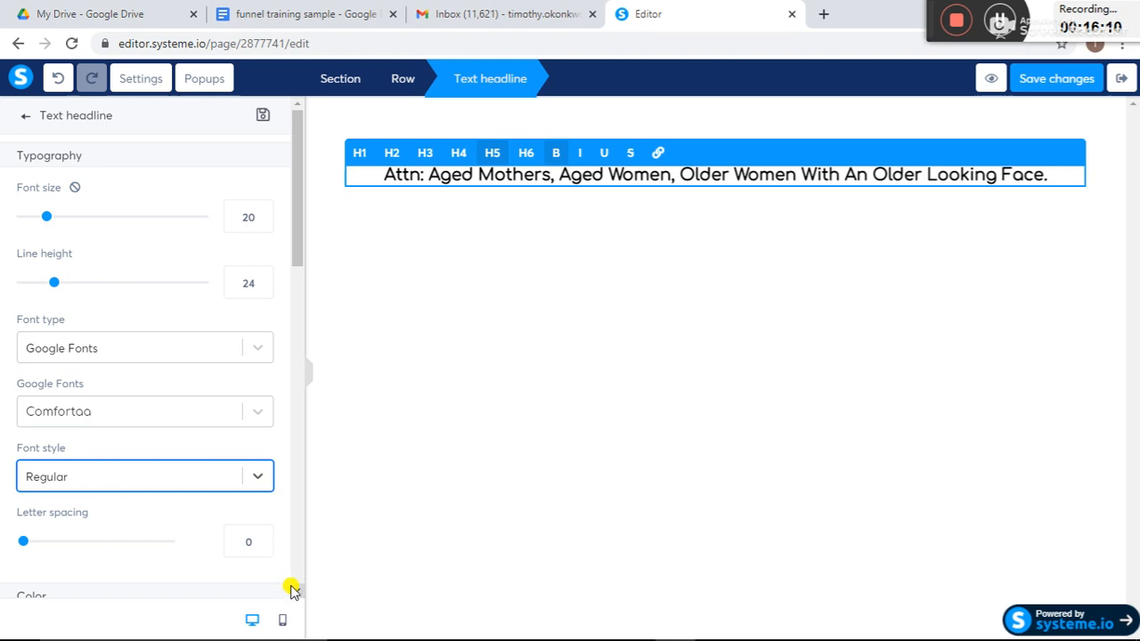
Step: Set the headline's letter spacing to 1
scroll(297, 597, down, 3)
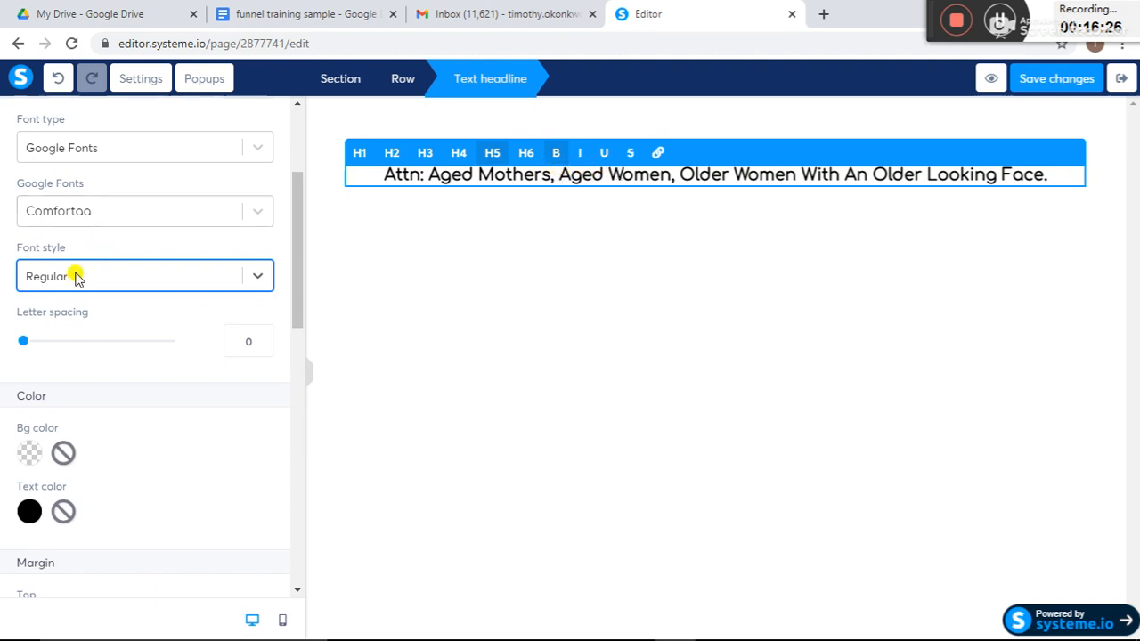
mouse_move(25, 347)
mouse_down()
mouse_move(125, 348)
mouse_move(24, 343)
mouse_up()
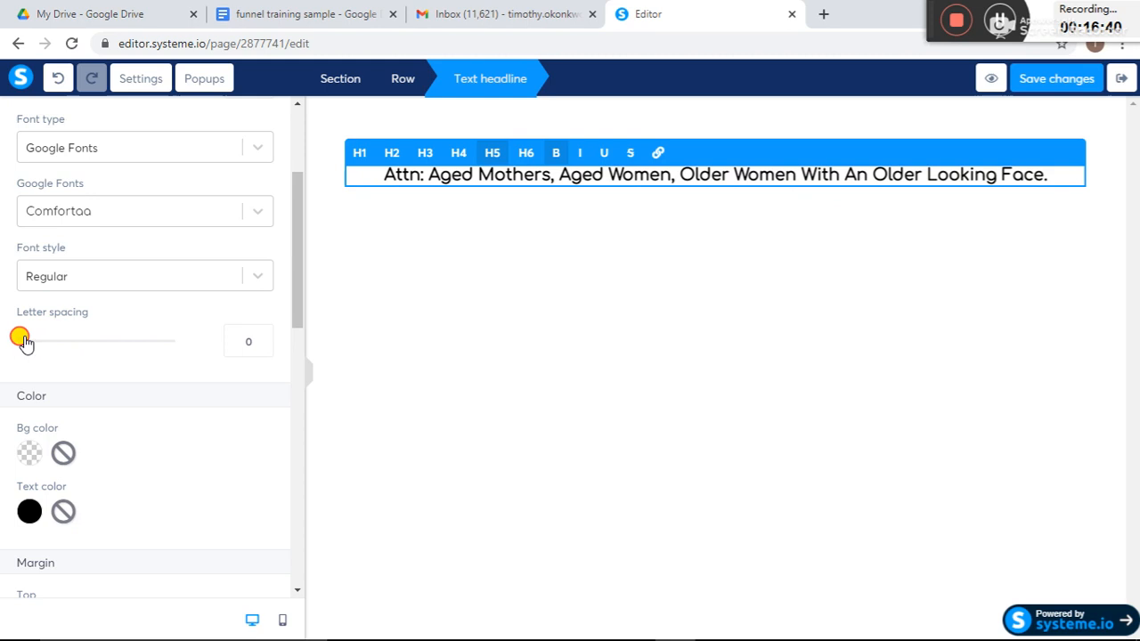
drag(25, 343, 33, 346)
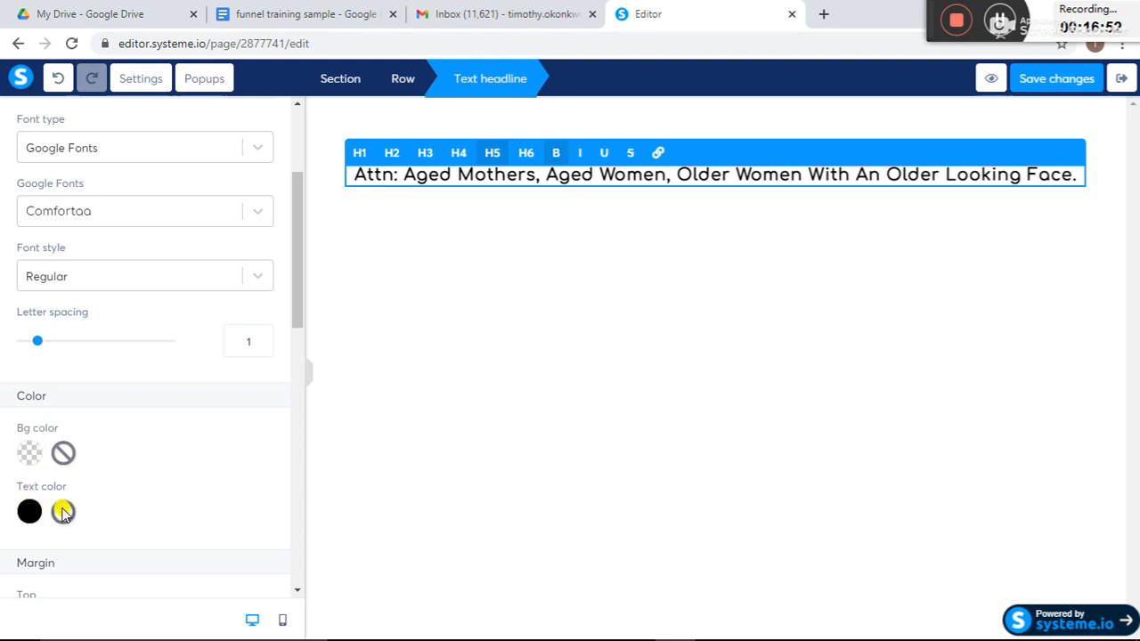
Step: Try an orange F5A623 background on the headline and replace it with red D0021B
click(30, 453)
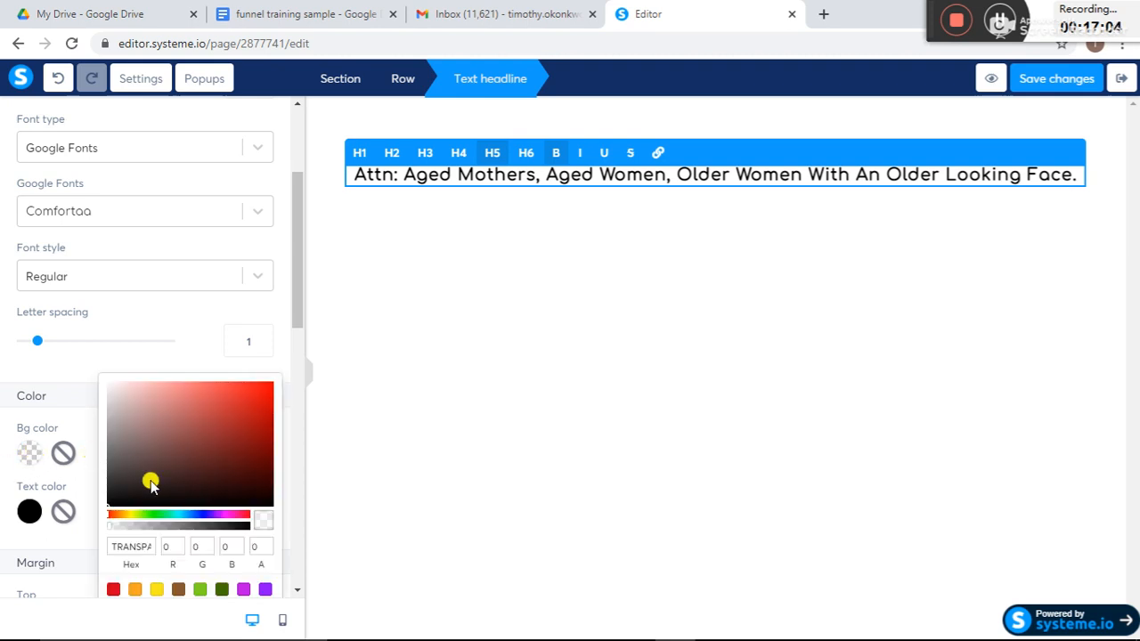
click(135, 592)
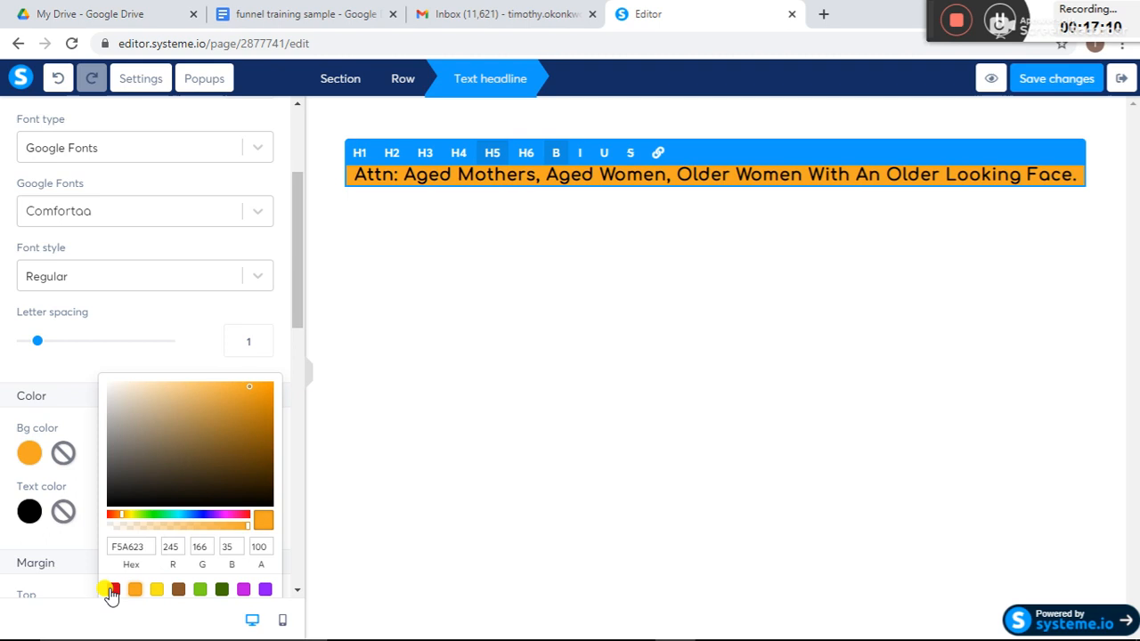
click(111, 591)
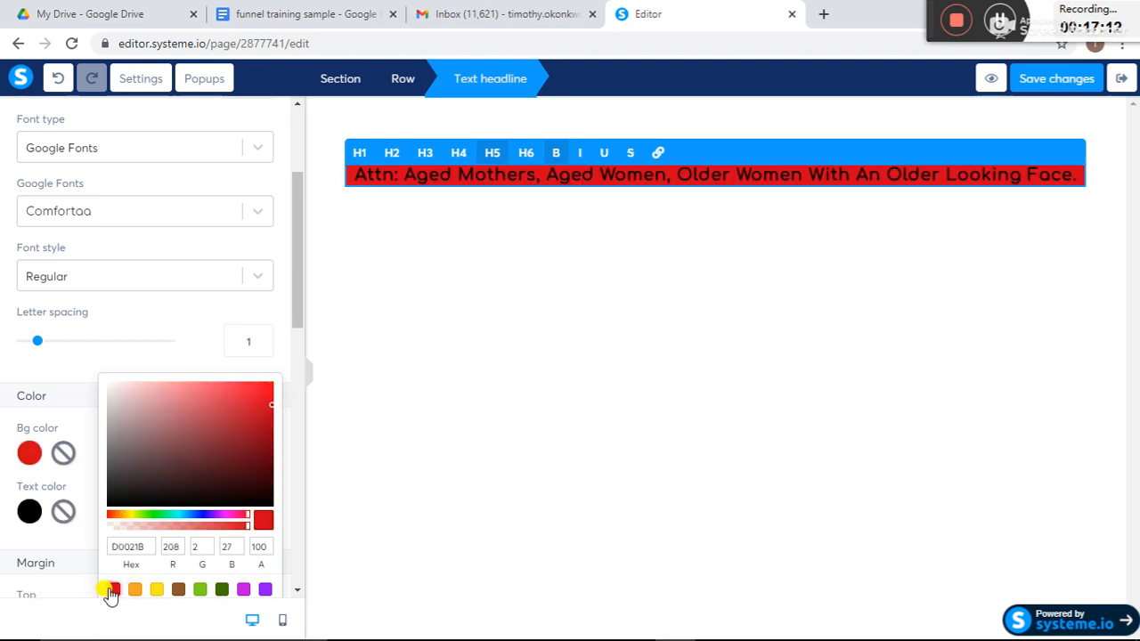
Step: Try brown 8B572A and turquoise 50E3C2 as the headline's background color and apply orange F5A623
click(301, 584)
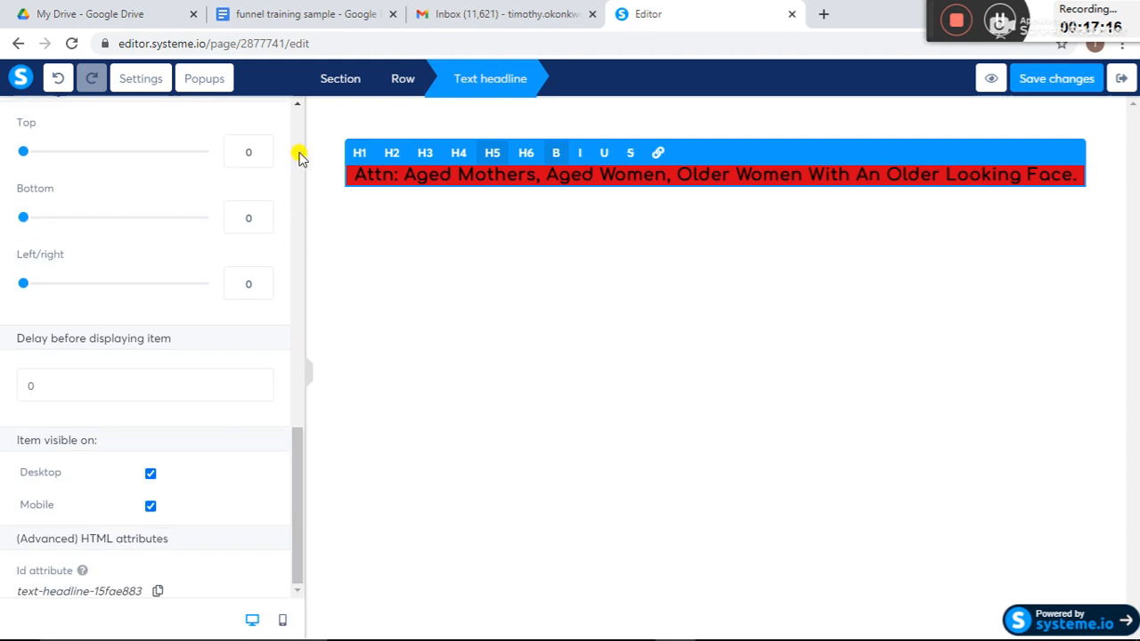
scroll(297, 107, up, 5)
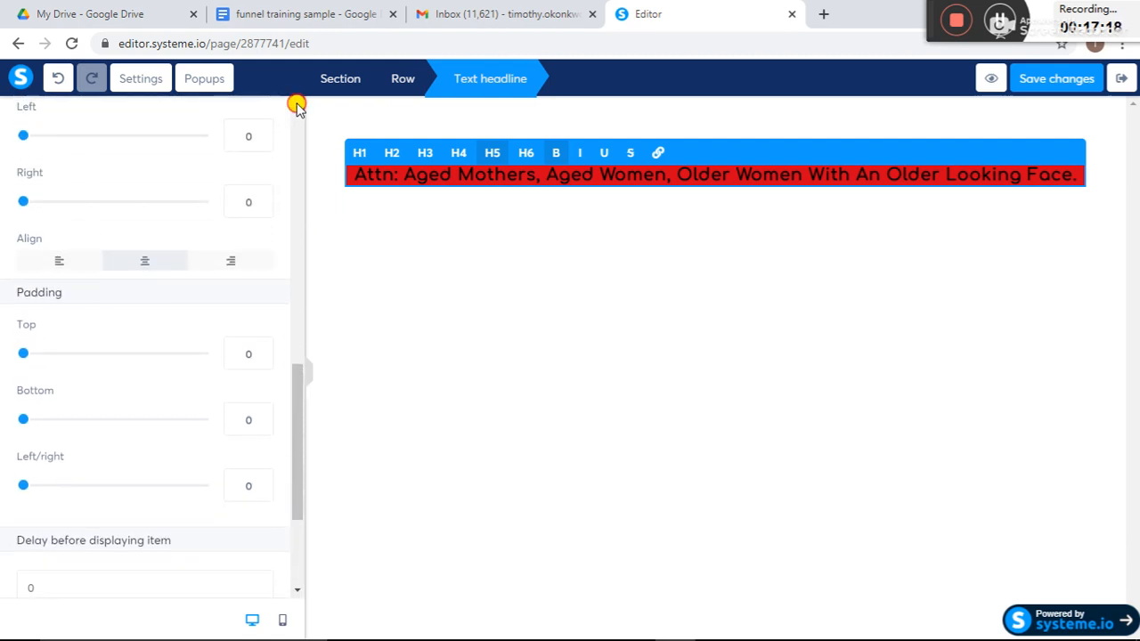
scroll(297, 107, up, 4)
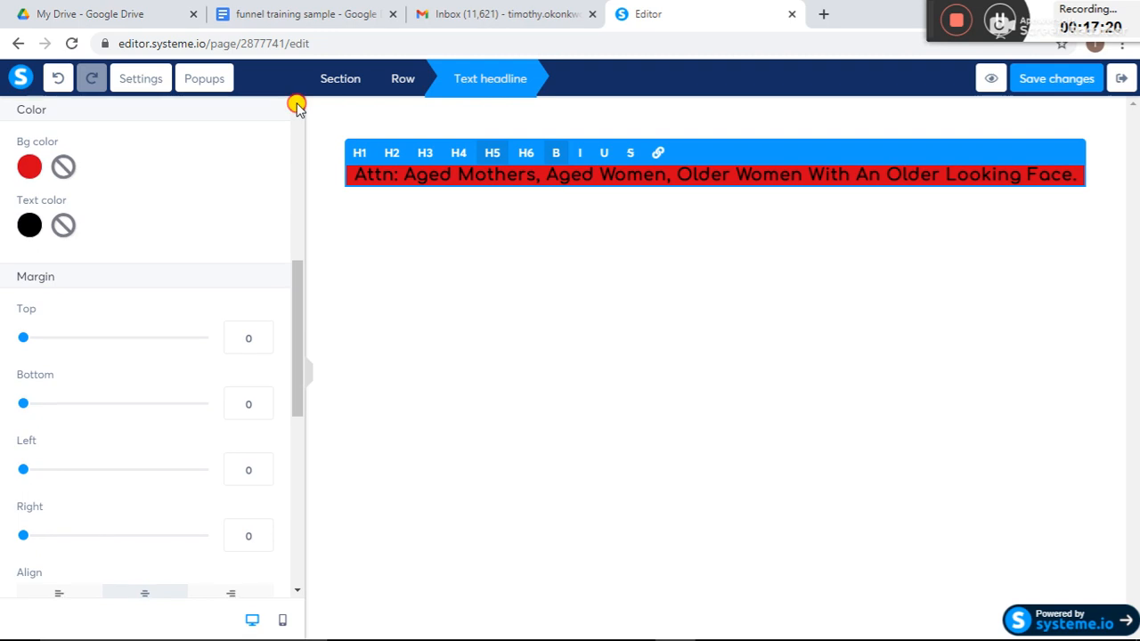
scroll(296, 107, up, 1)
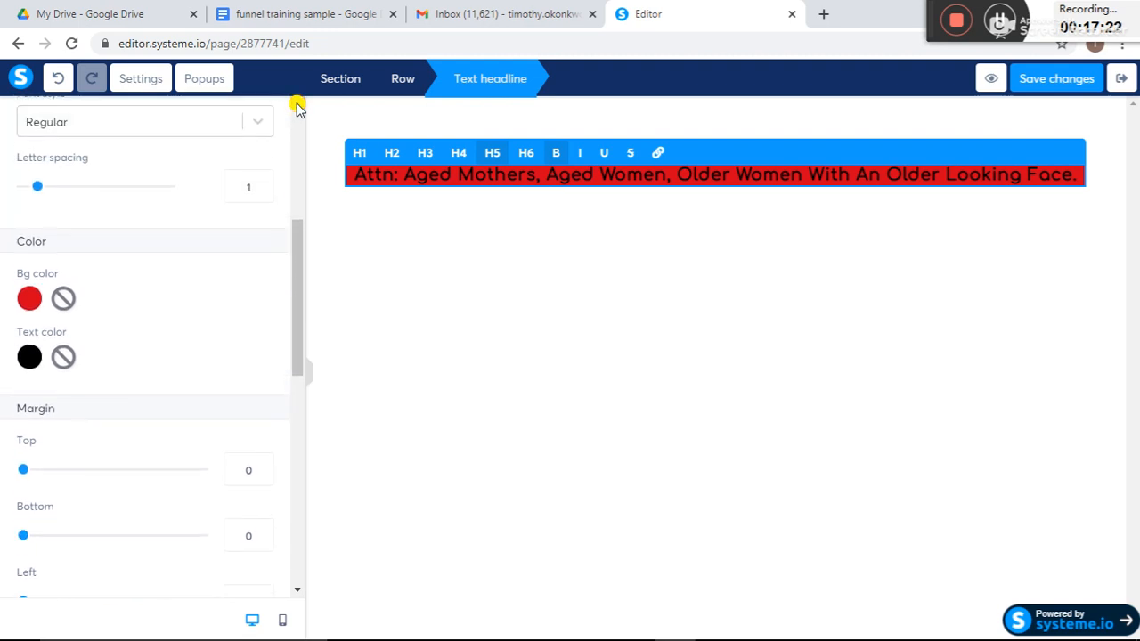
click(29, 301)
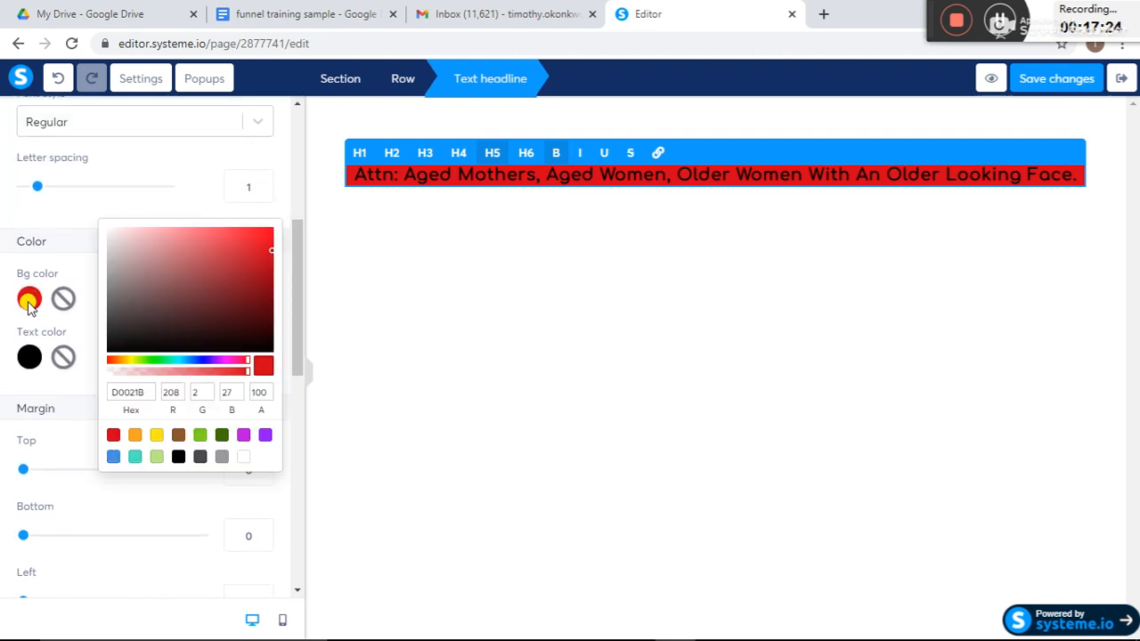
click(178, 437)
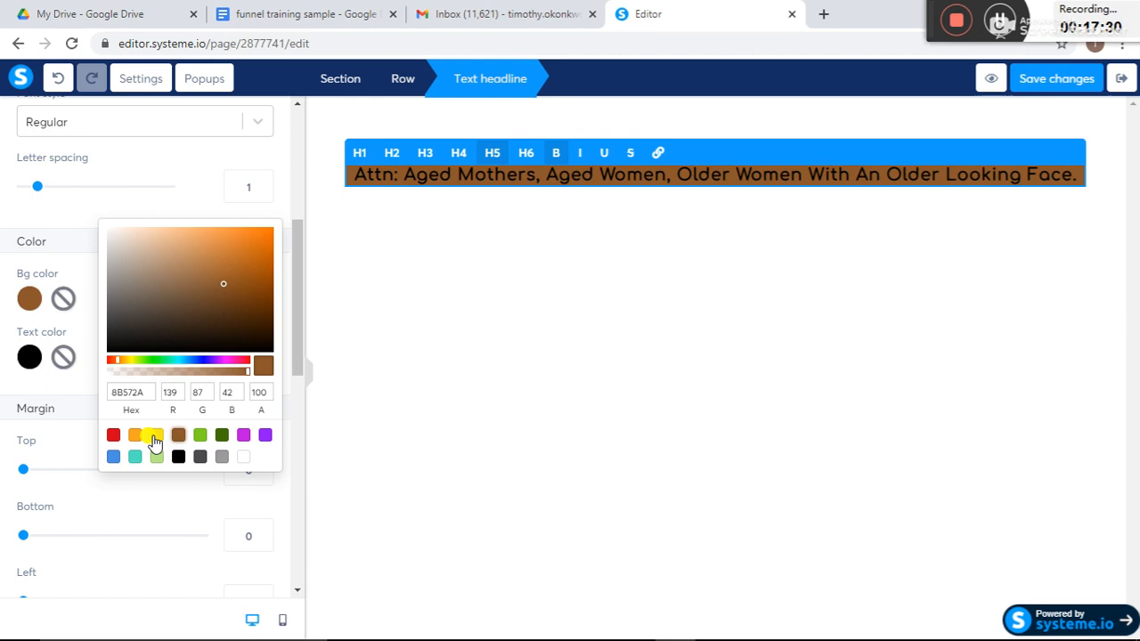
click(132, 457)
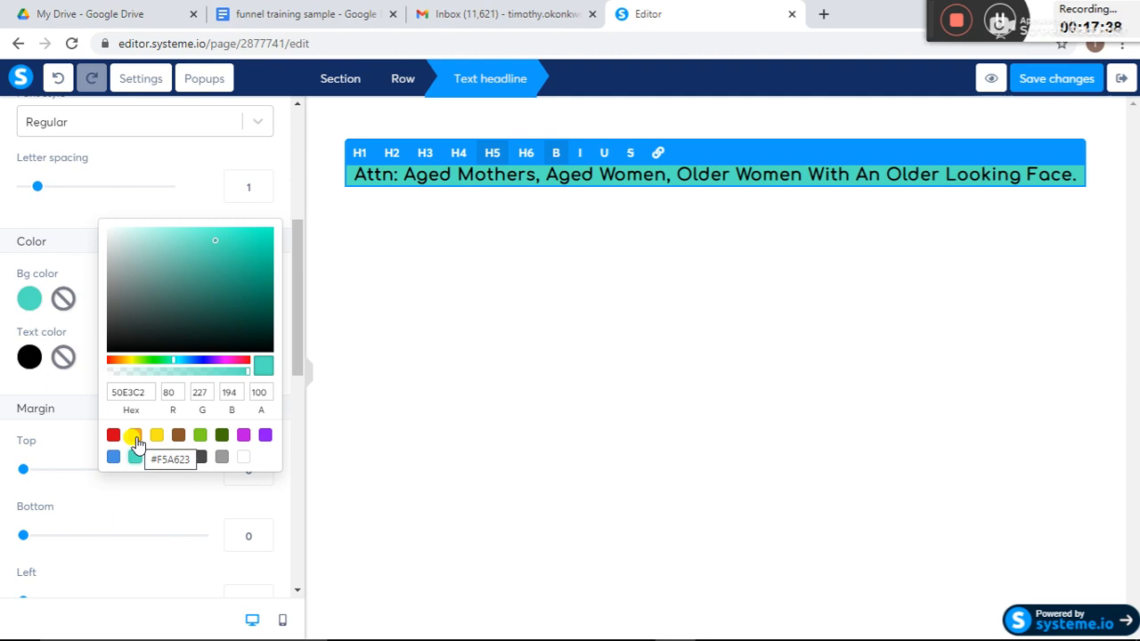
click(133, 436)
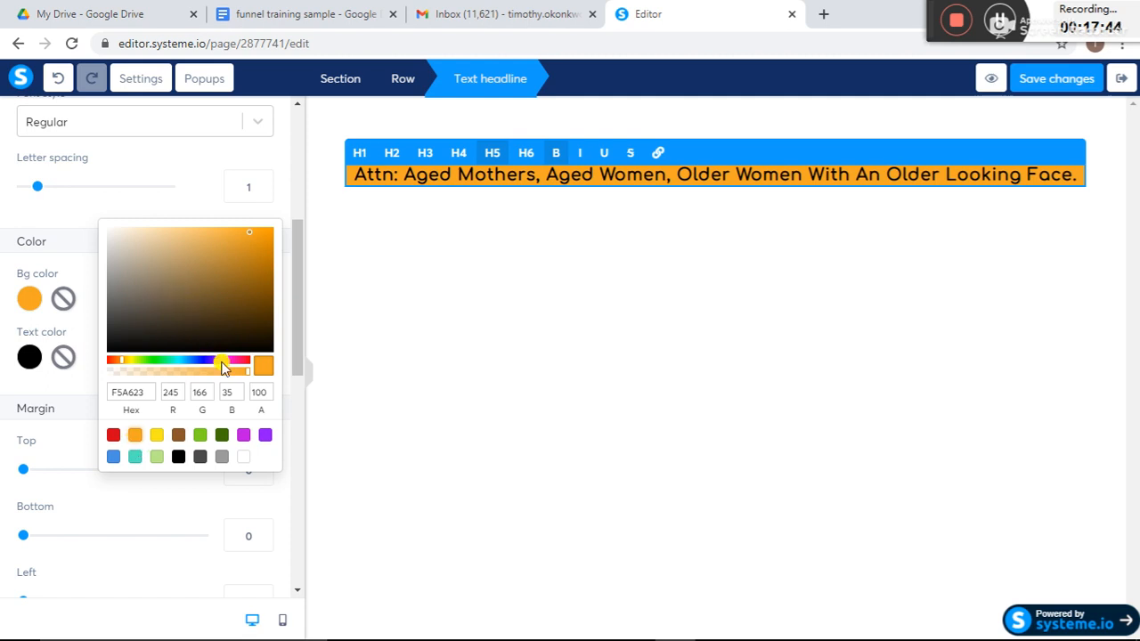
Step: Change the headline's background color to a near-black shade, hex 1B1715
click(206, 311)
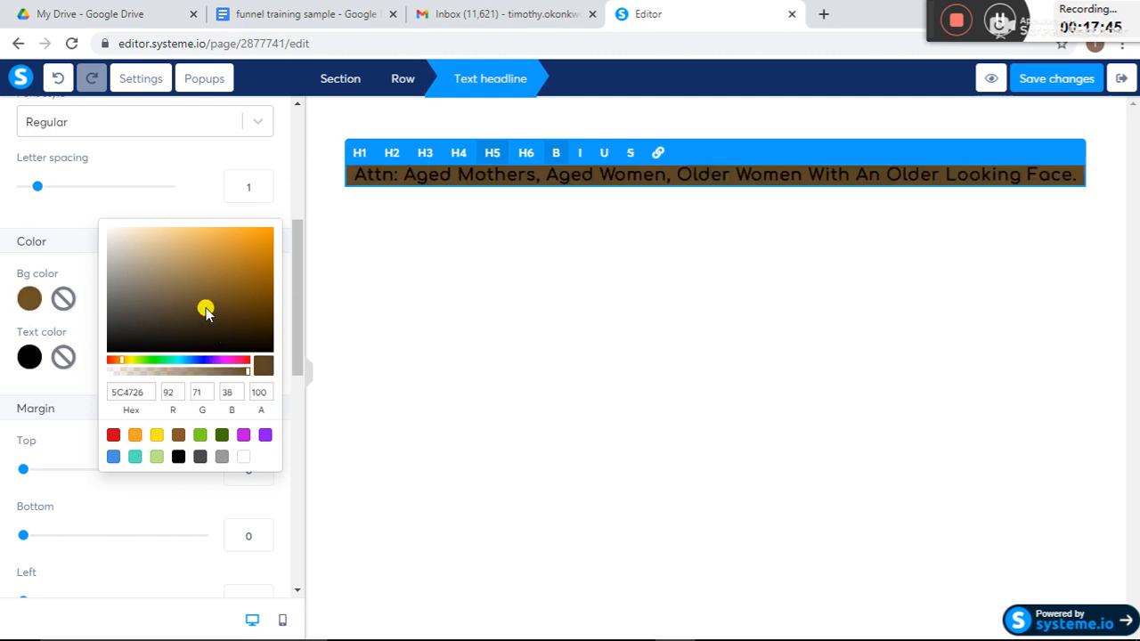
click(142, 343)
click(132, 363)
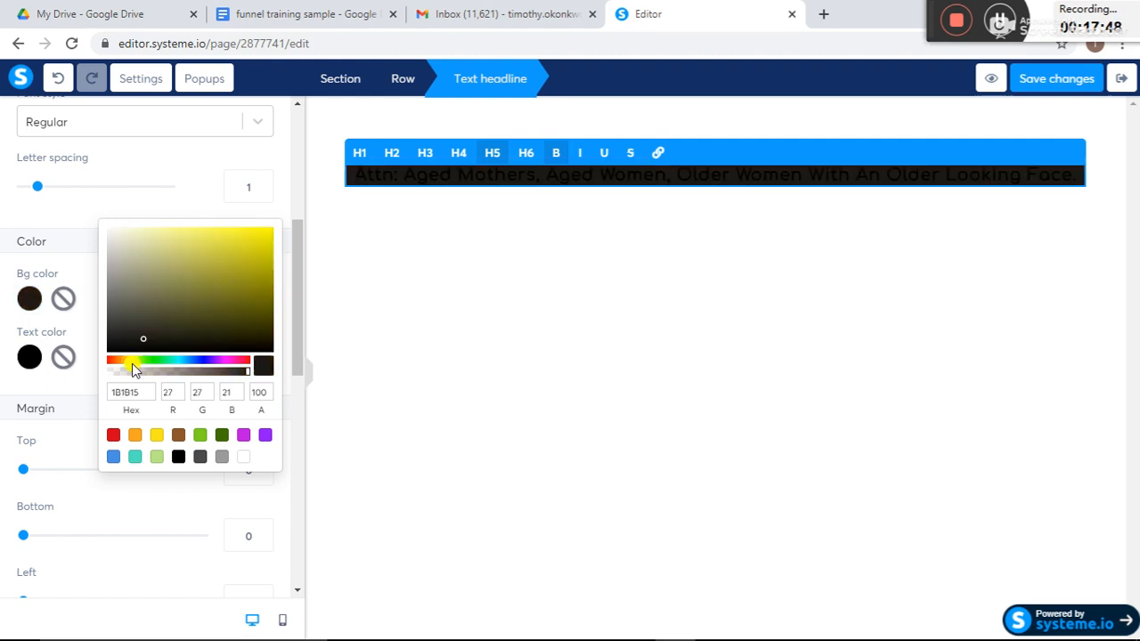
click(116, 366)
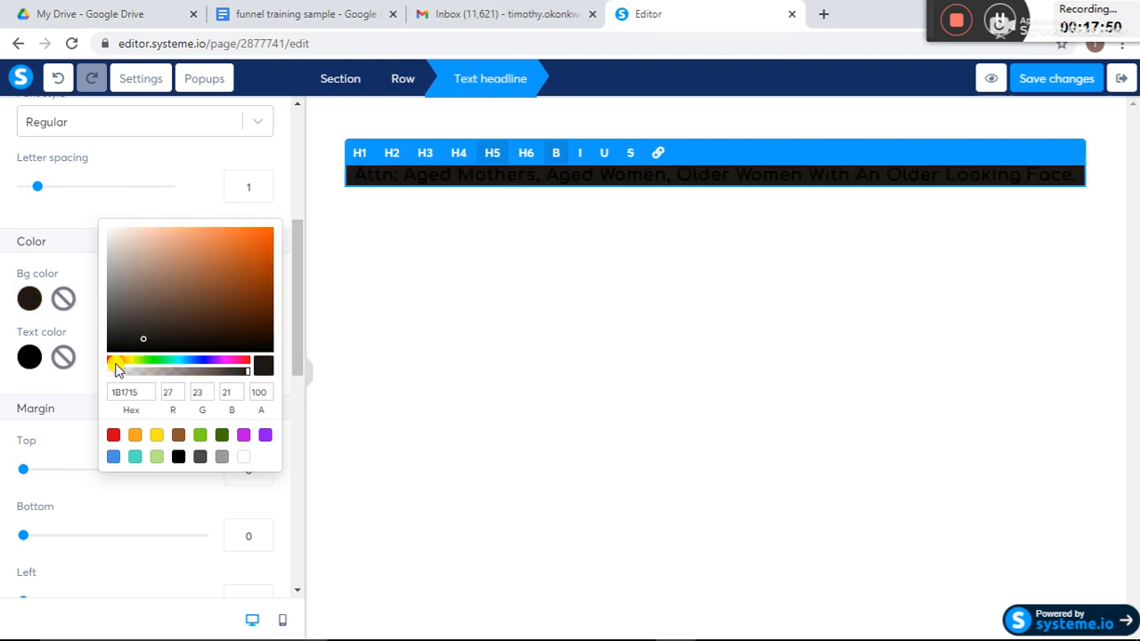
click(143, 508)
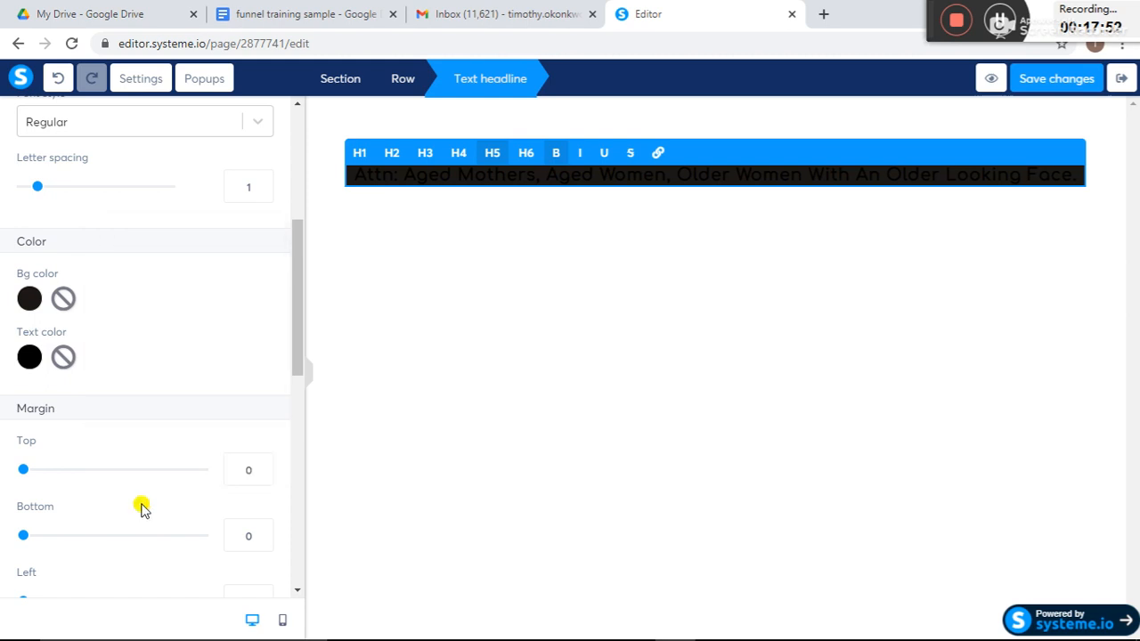
Step: Try to change the headline's text color to white FFFFFF without highlighting its text
click(30, 358)
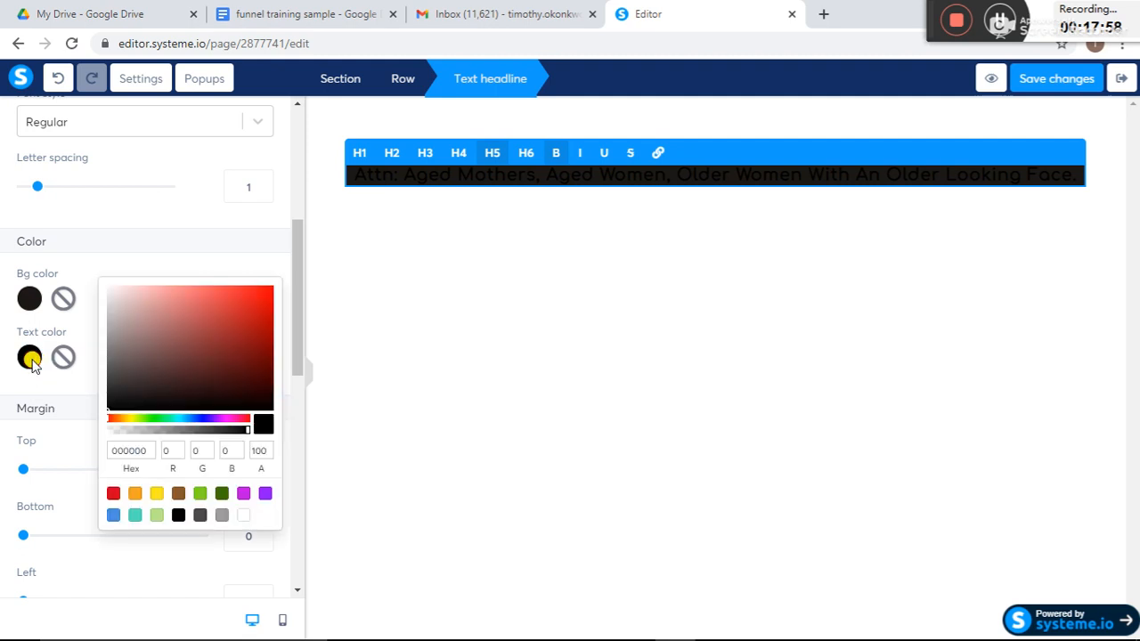
click(244, 521)
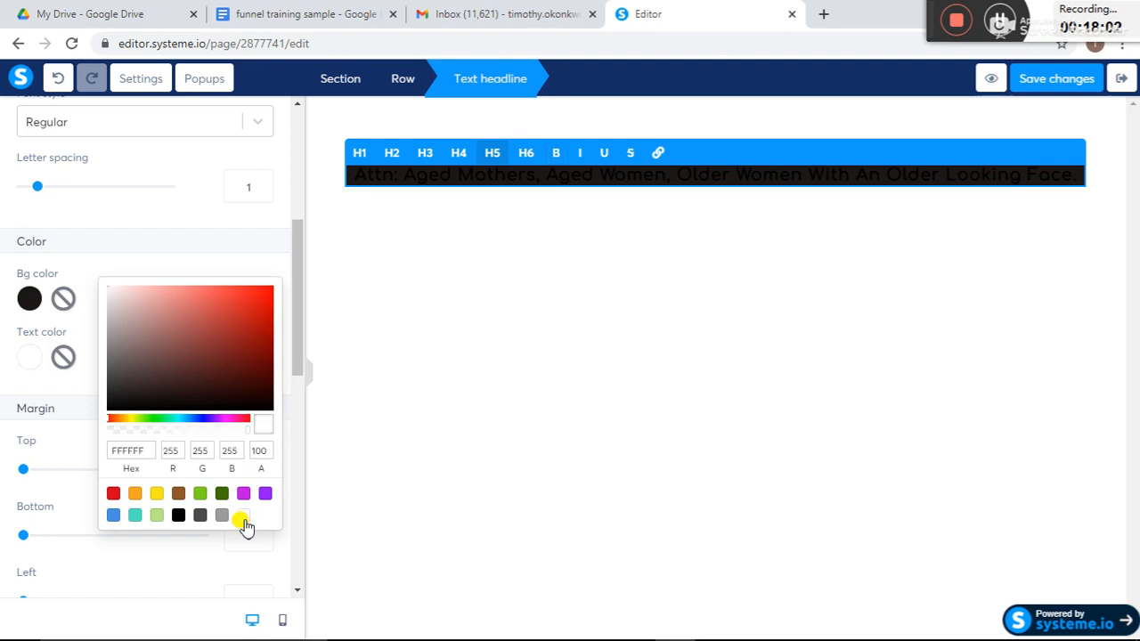
click(244, 520)
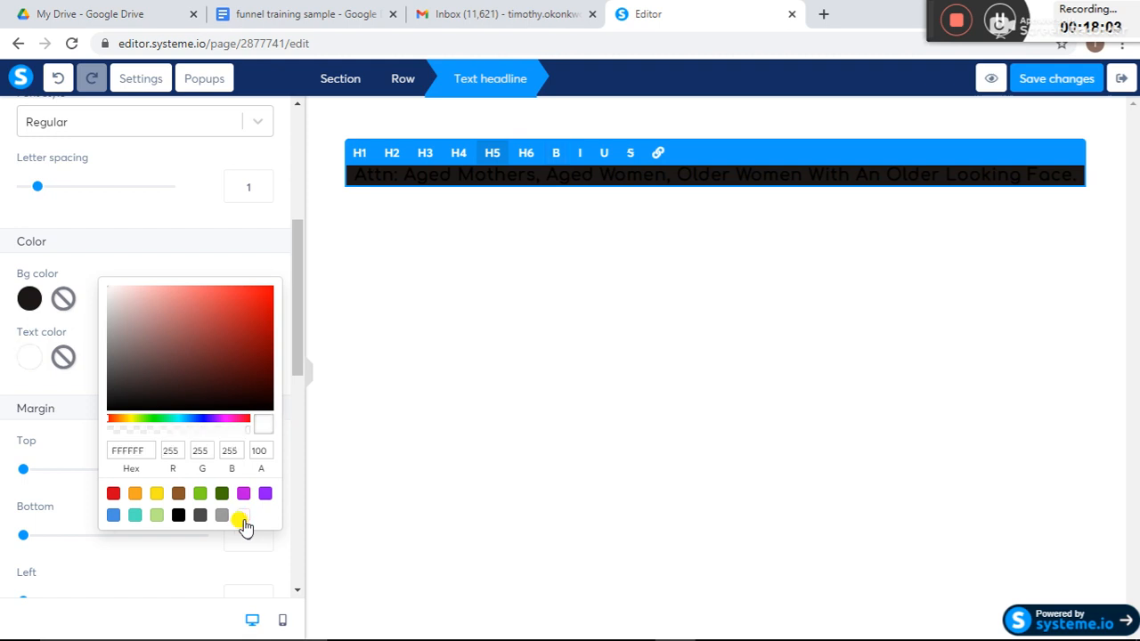
click(519, 282)
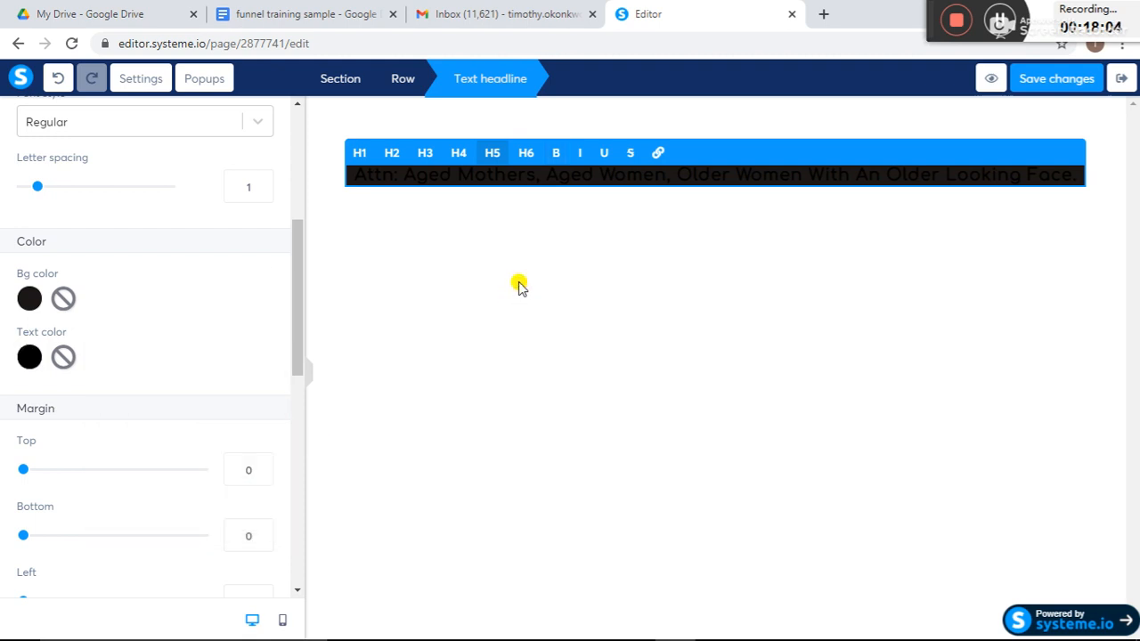
click(514, 222)
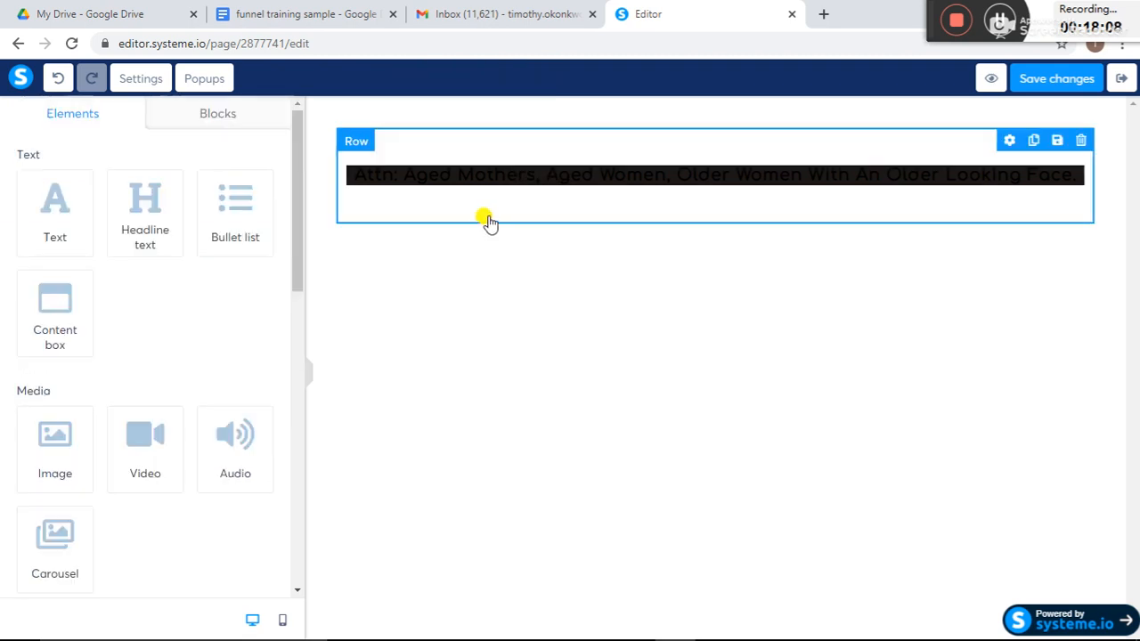
click(454, 179)
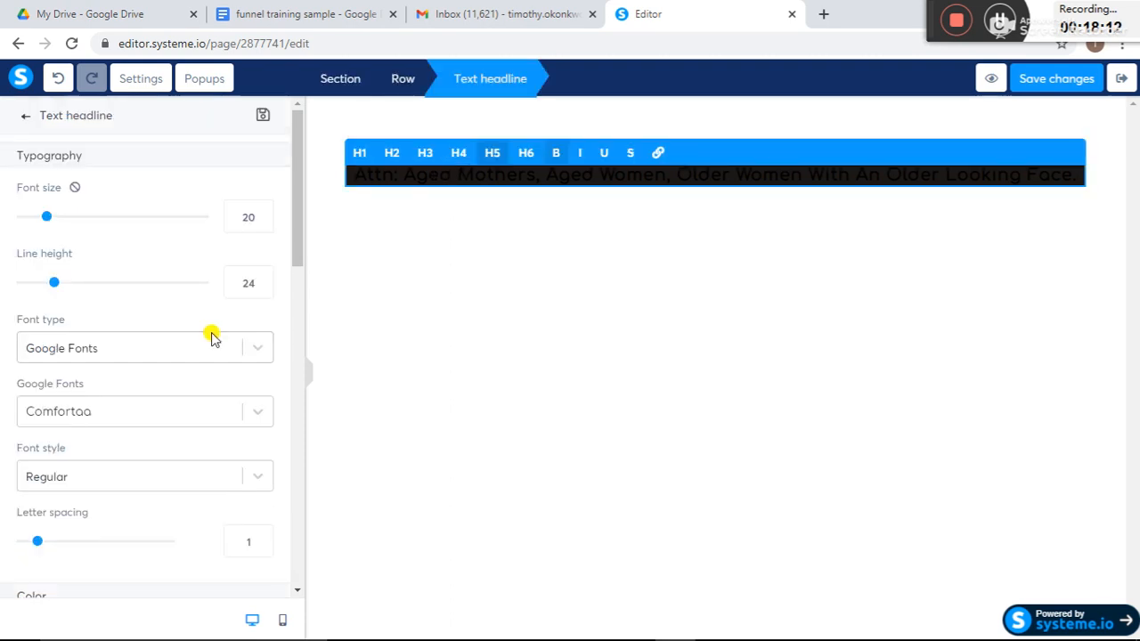
click(297, 591)
click(298, 591)
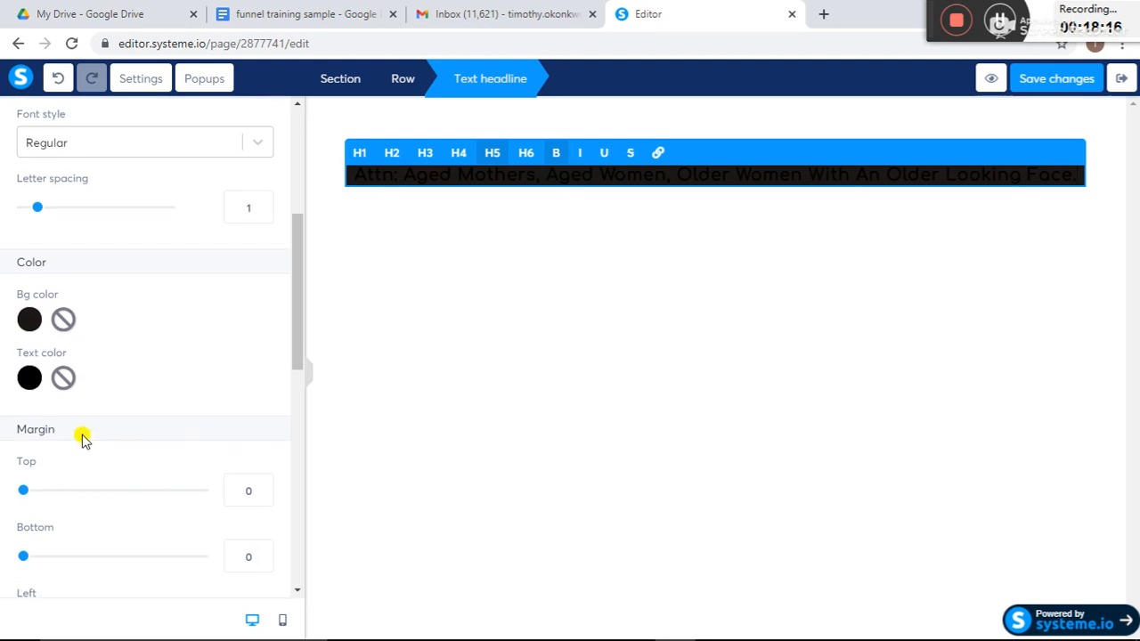
click(29, 378)
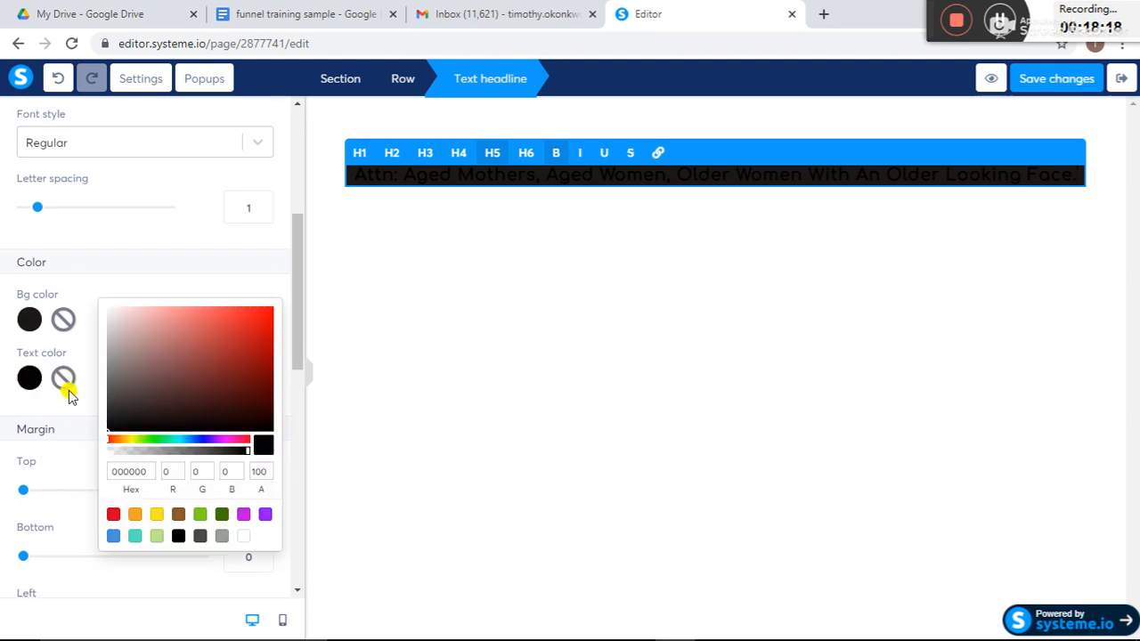
click(242, 537)
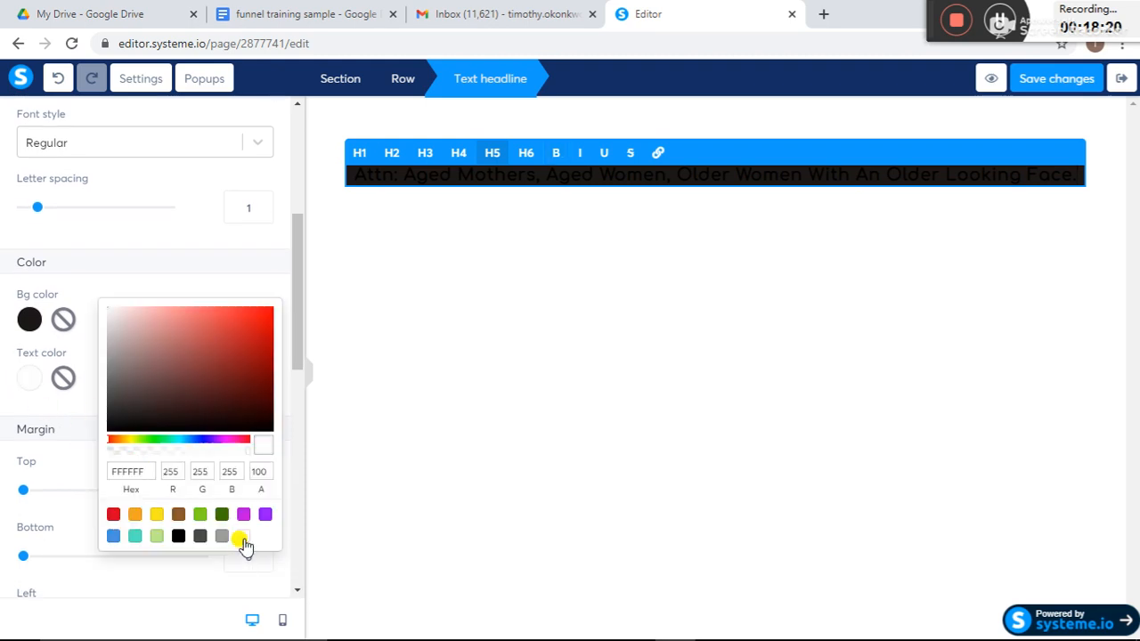
click(567, 307)
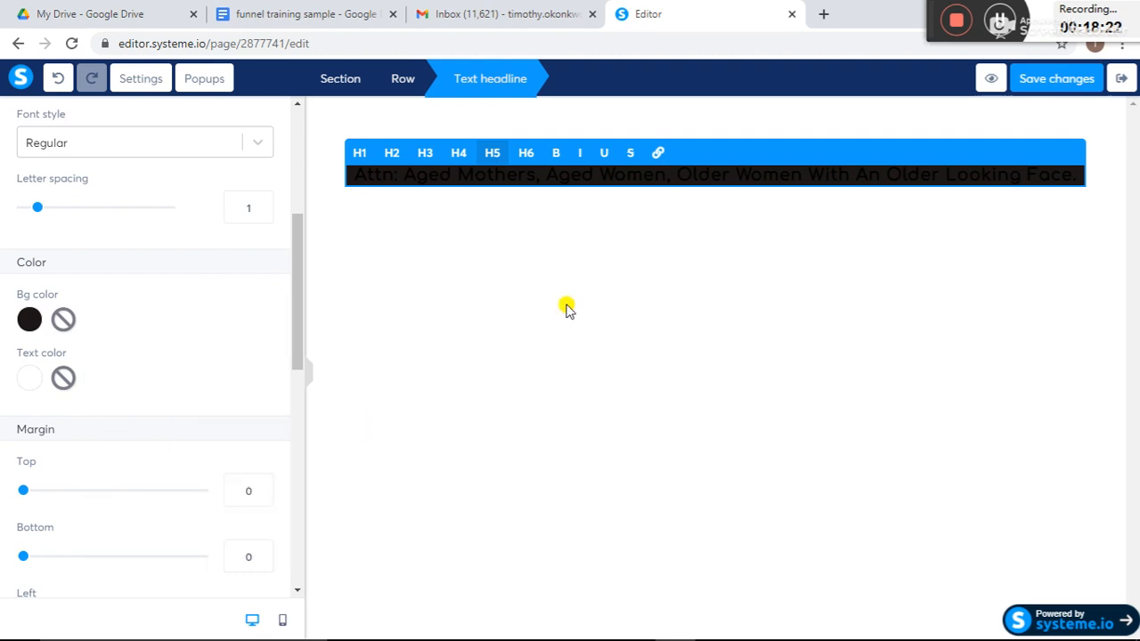
click(562, 332)
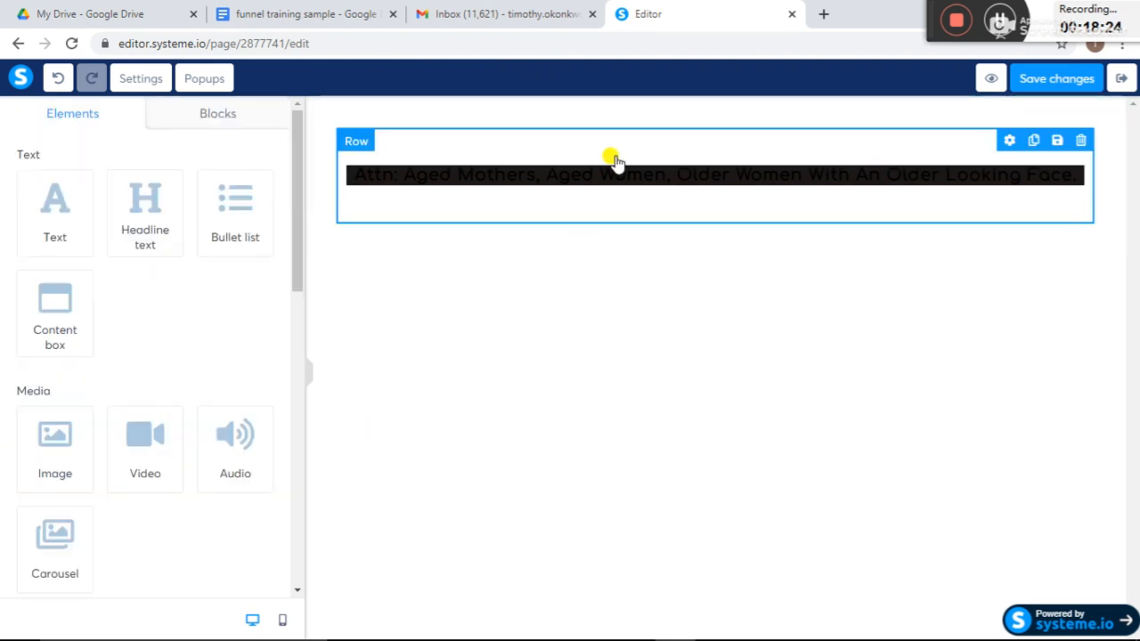
Step: Select the entire "Attn:" headline text and set its text color to white FFFFFF
double_click(552, 178)
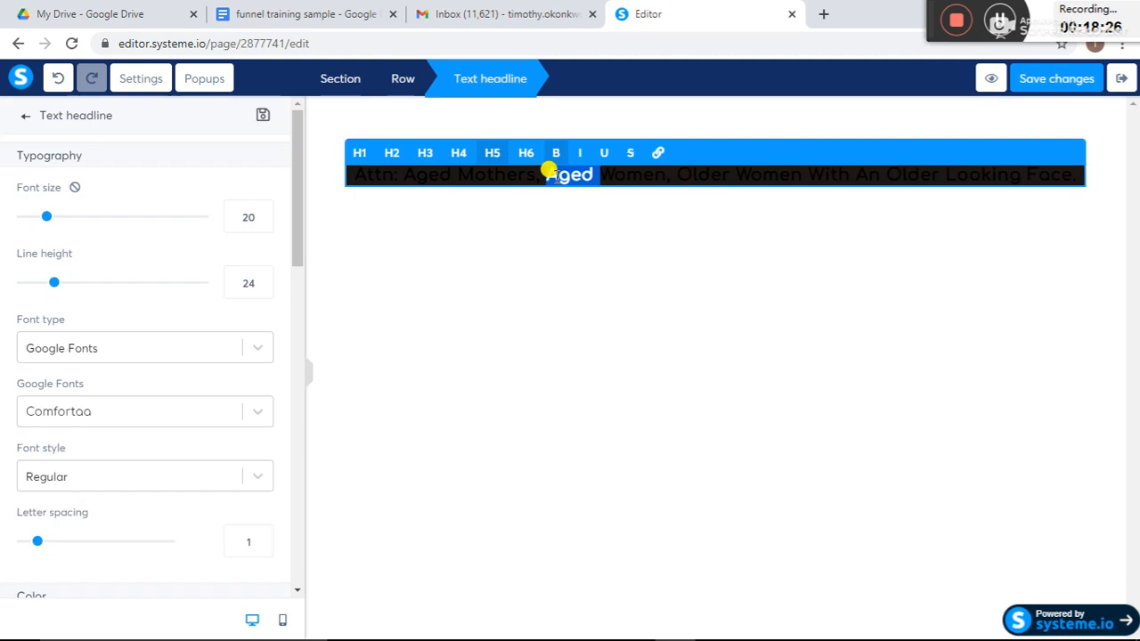
triple_click(517, 169)
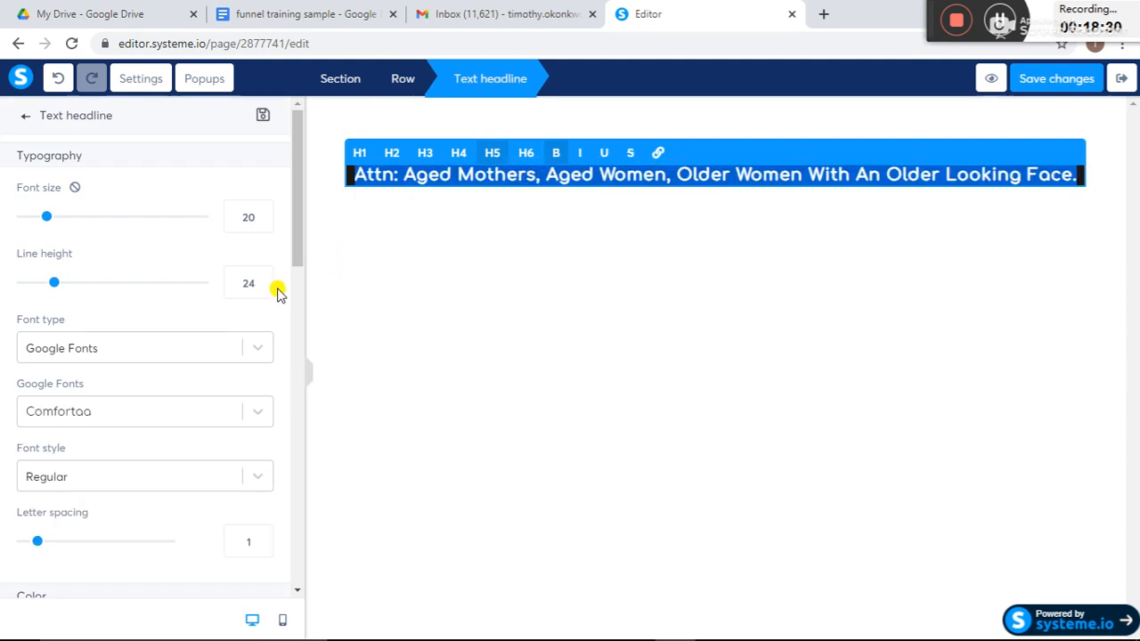
drag(298, 249, 311, 333)
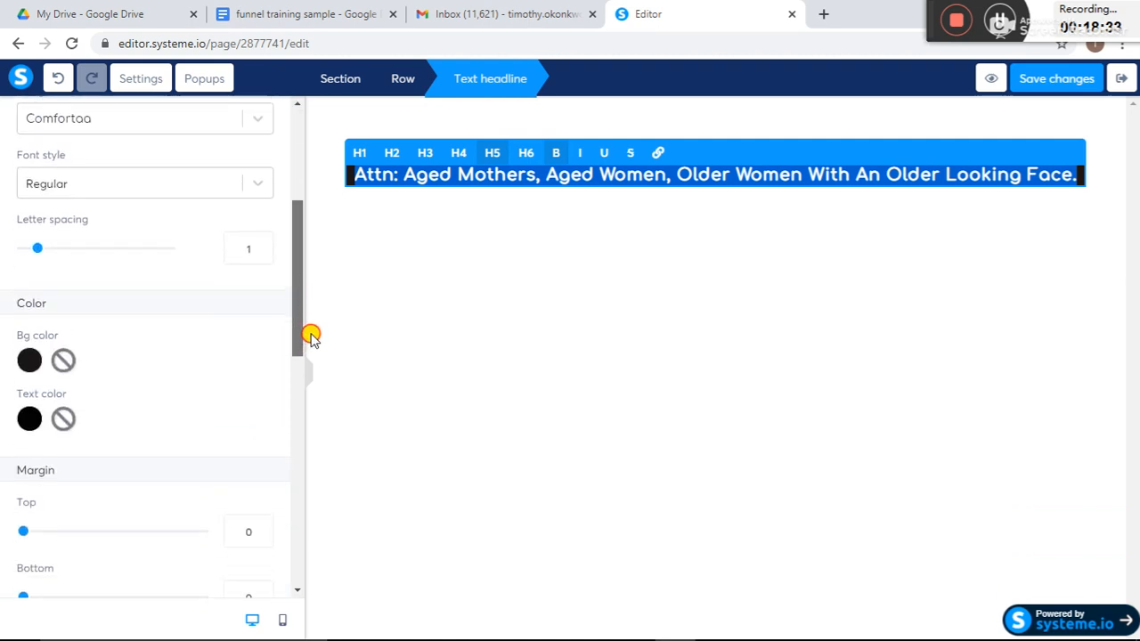
click(29, 415)
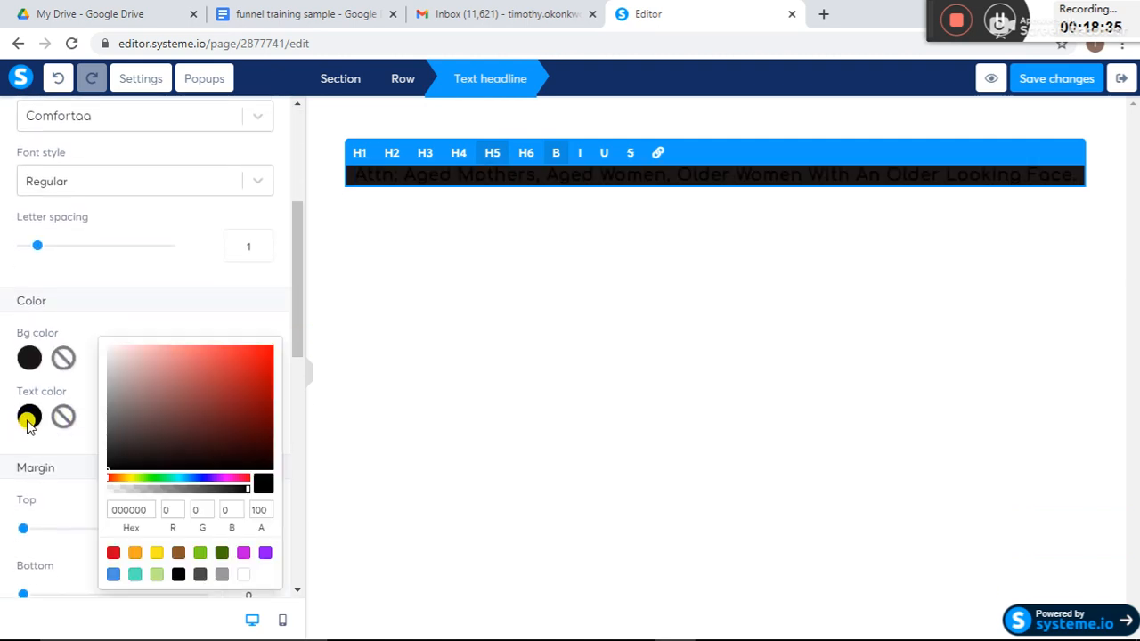
click(242, 576)
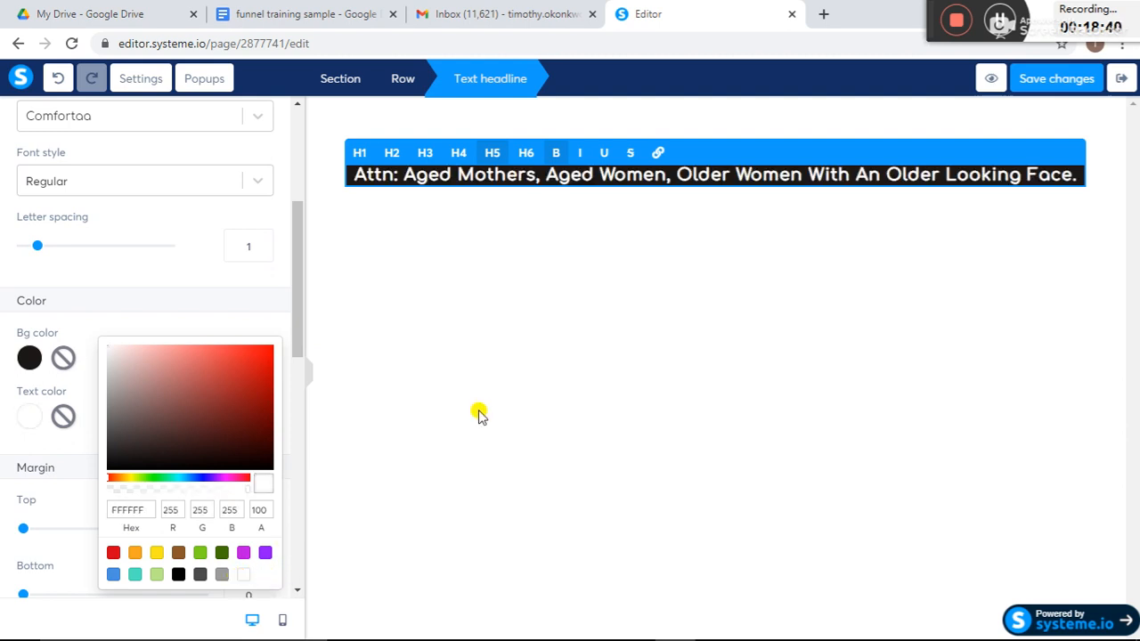
click(619, 353)
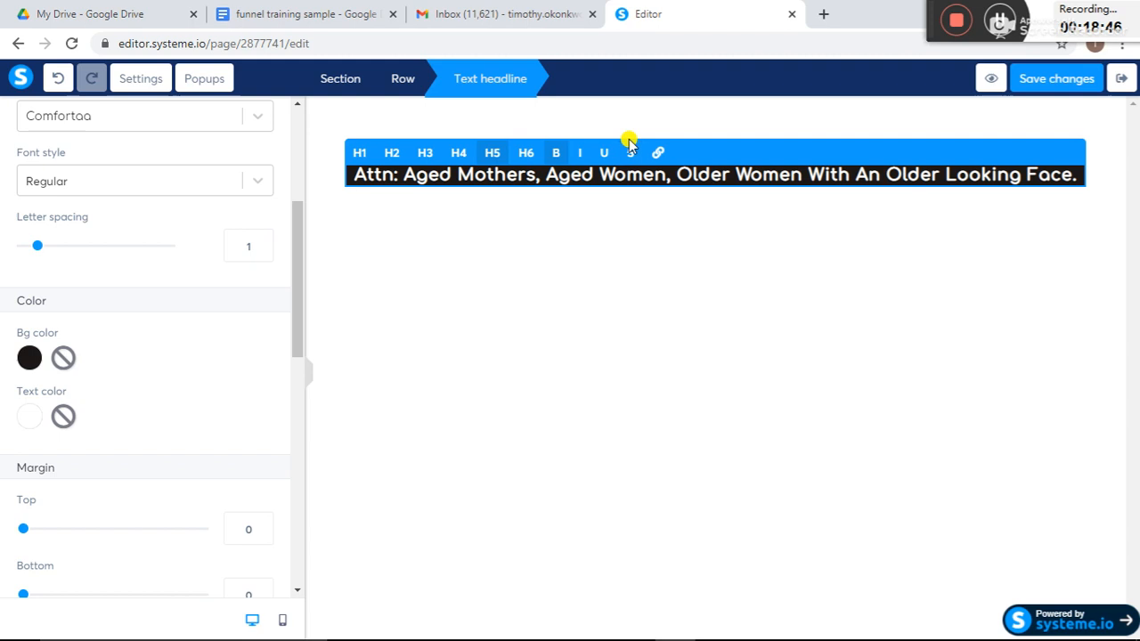
triple_click(573, 168)
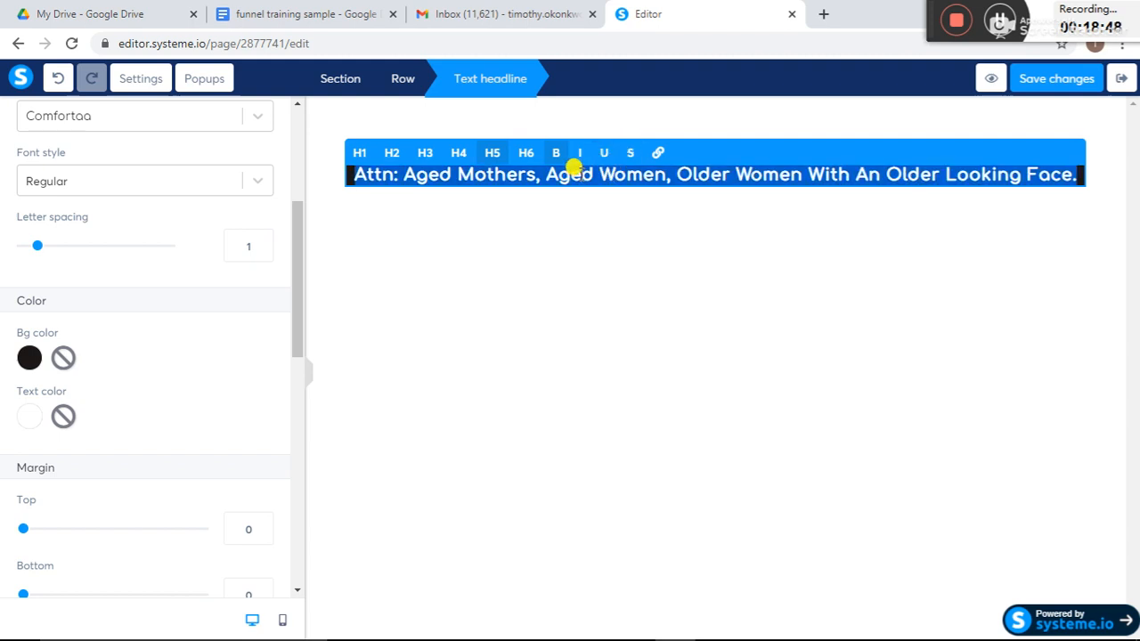
click(537, 173)
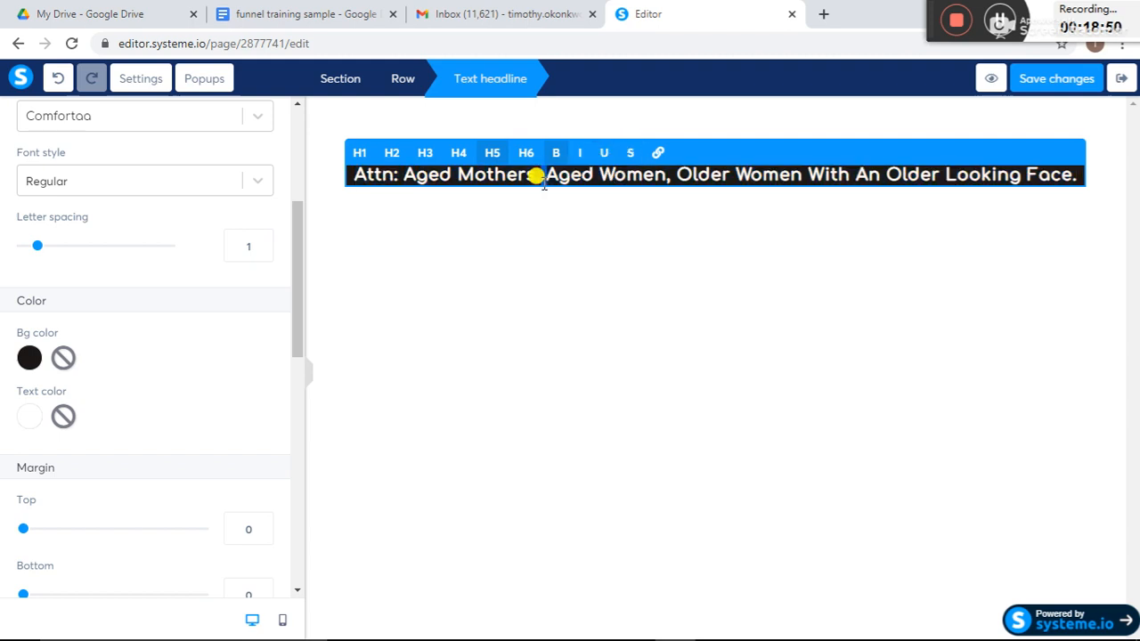
triple_click(361, 170)
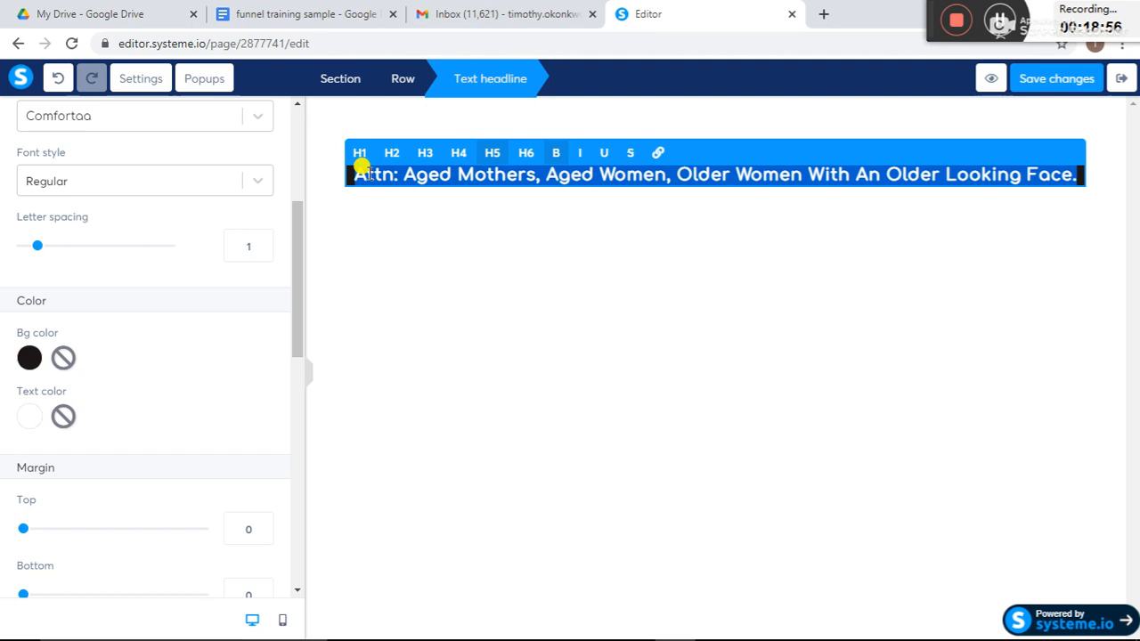
click(360, 169)
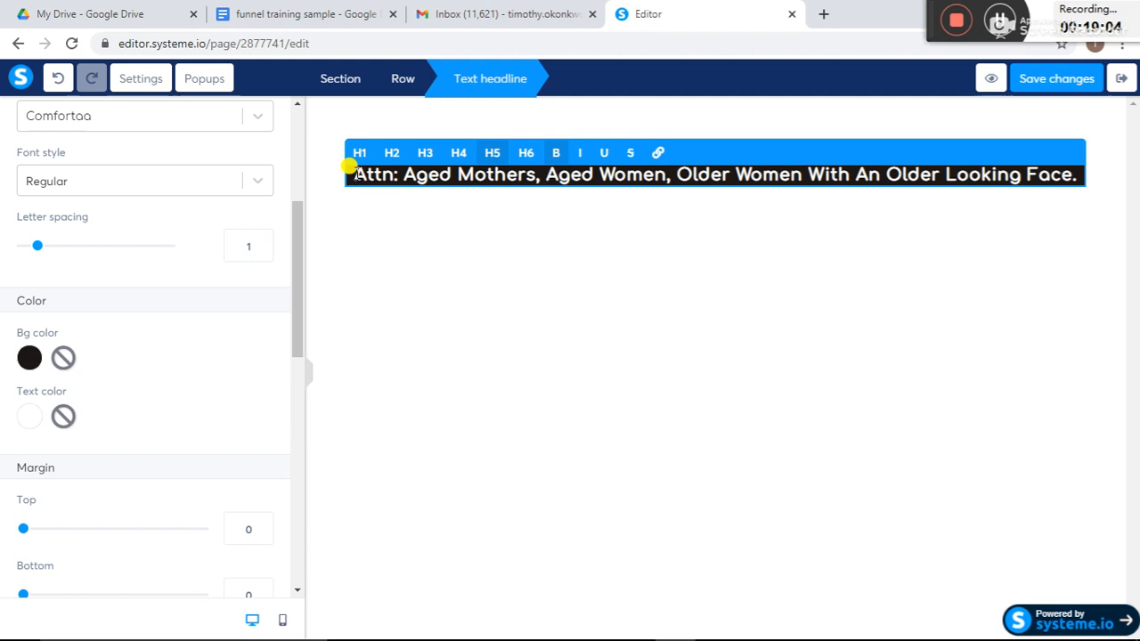
drag(353, 169, 1071, 170)
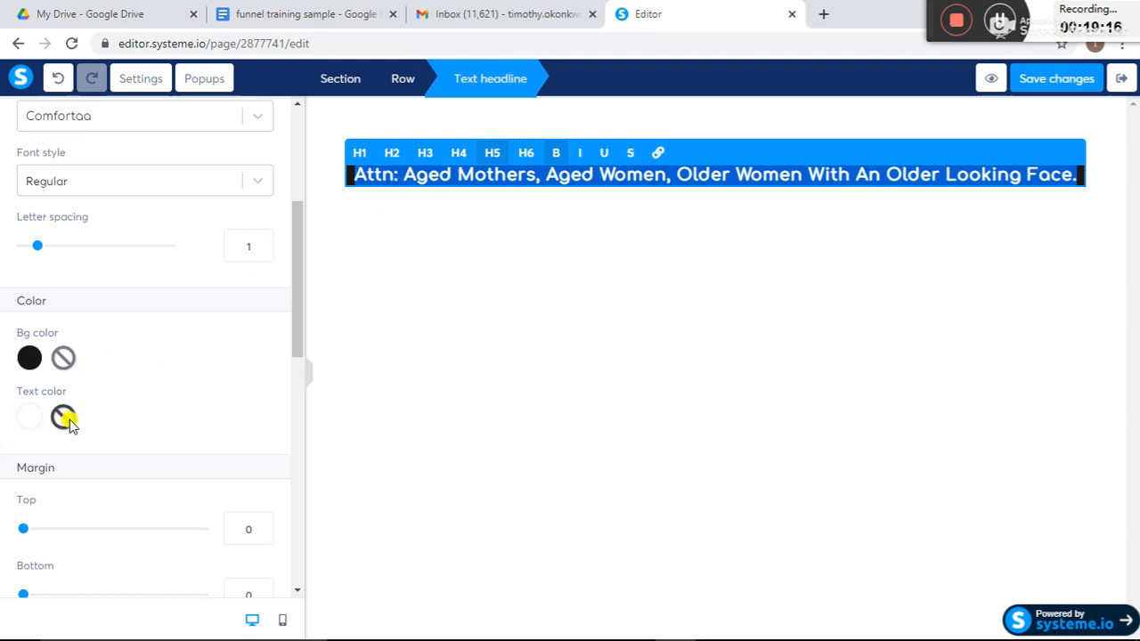
click(392, 345)
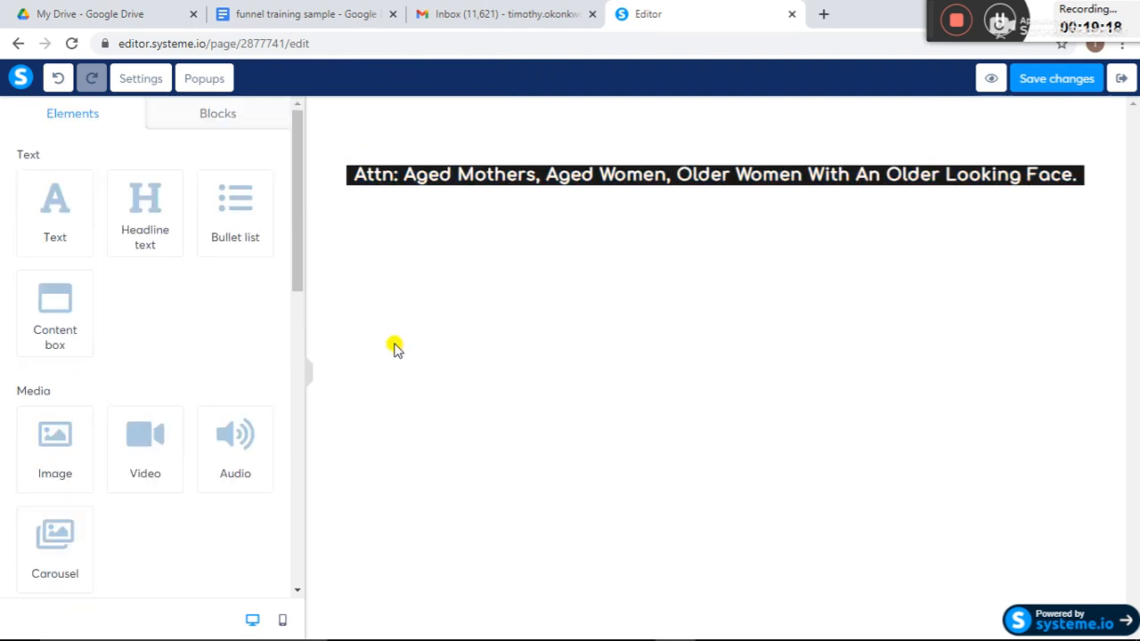
Step: Try adjusting the headline's top, bottom and right margins and return each one to 0
click(392, 189)
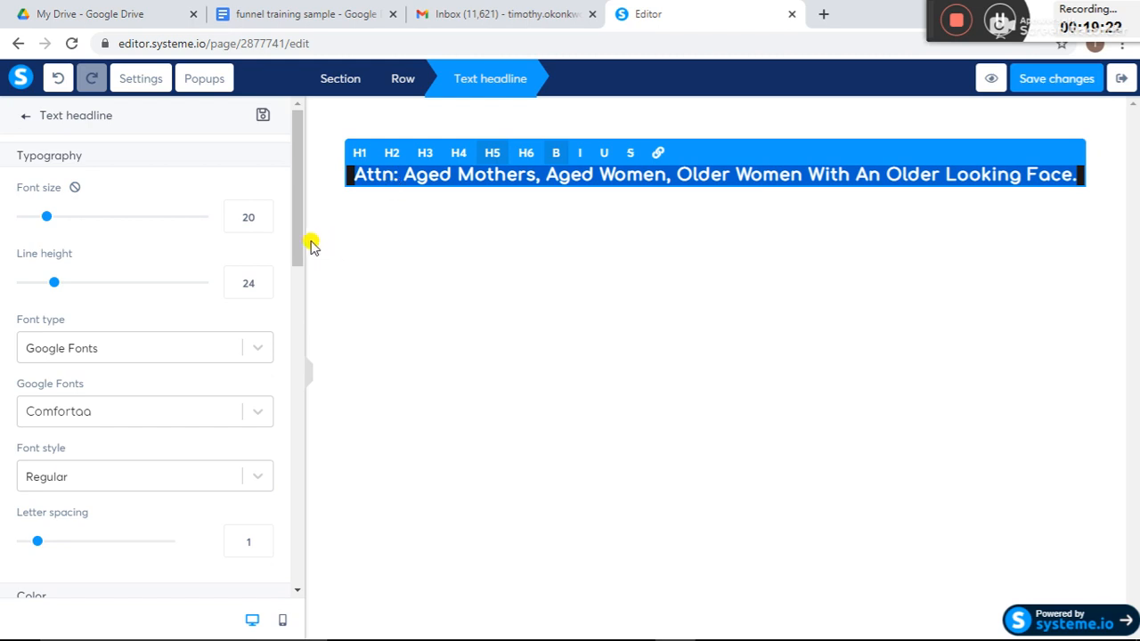
drag(297, 236, 330, 412)
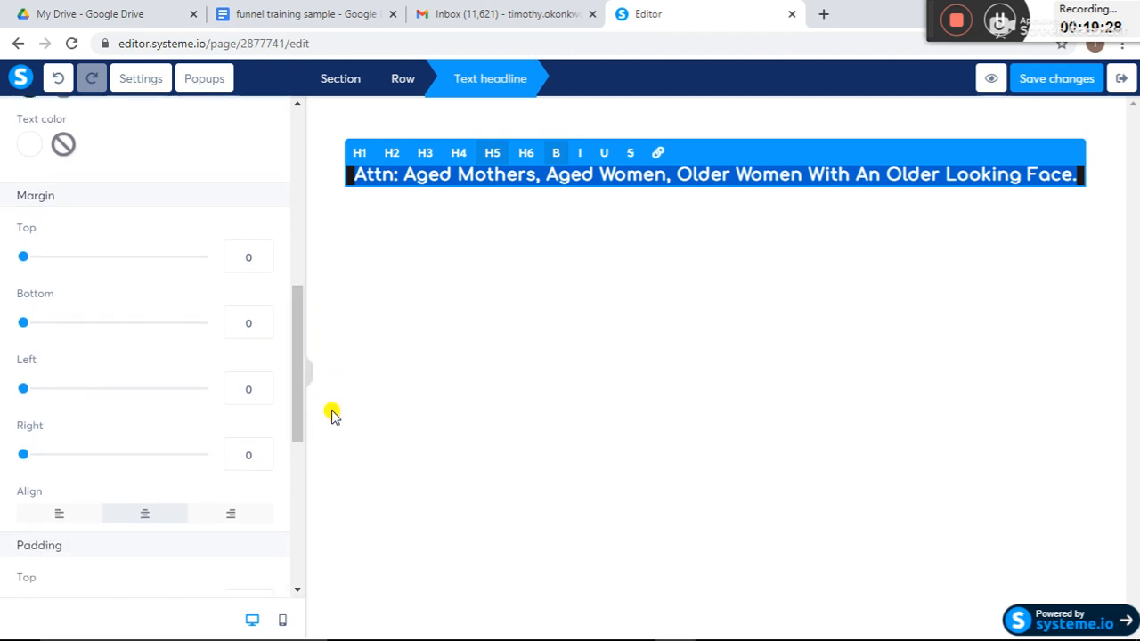
mouse_move(23, 264)
mouse_down()
mouse_move(79, 269)
mouse_move(4, 267)
mouse_move(208, 280)
mouse_move(92, 285)
mouse_move(3, 267)
mouse_up()
mouse_move(24, 323)
mouse_down()
mouse_move(219, 331)
mouse_move(3, 330)
mouse_up()
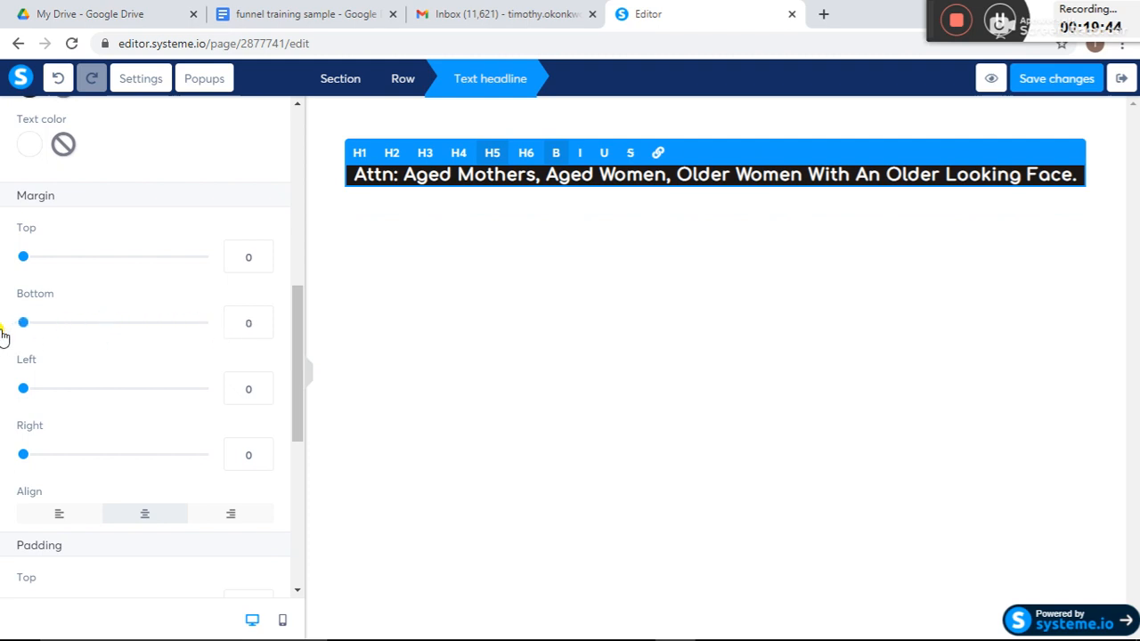
mouse_move(21, 454)
mouse_down()
mouse_move(121, 470)
mouse_move(2, 454)
mouse_up()
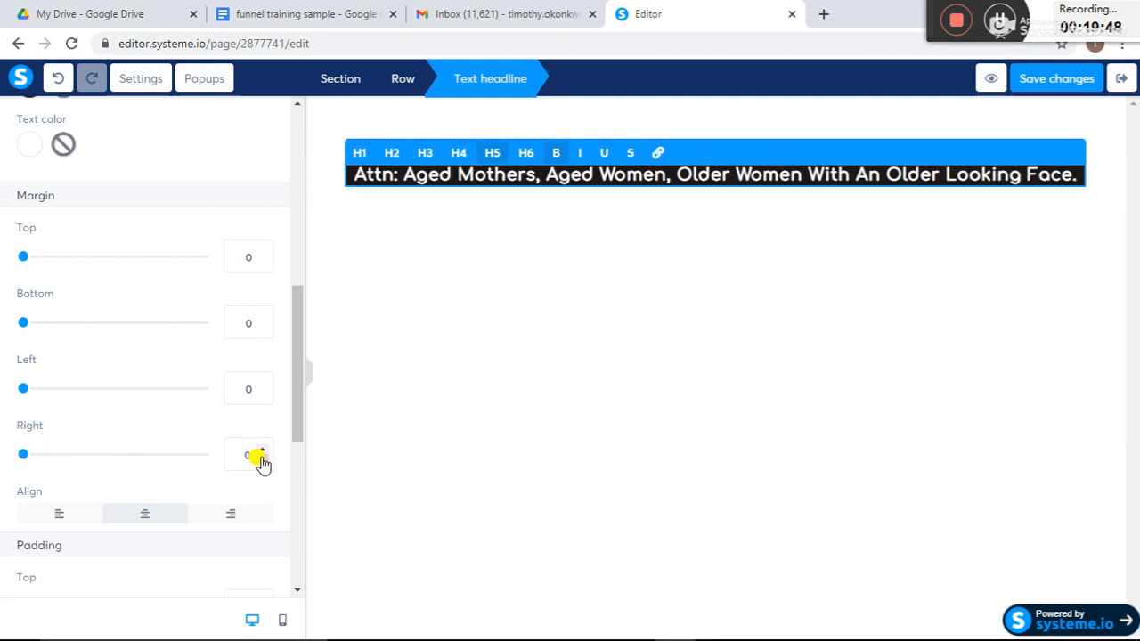
Step: Try a top padding of about 181 on the headline, and return the top, bottom and left/right padding to 0
drag(298, 413, 301, 478)
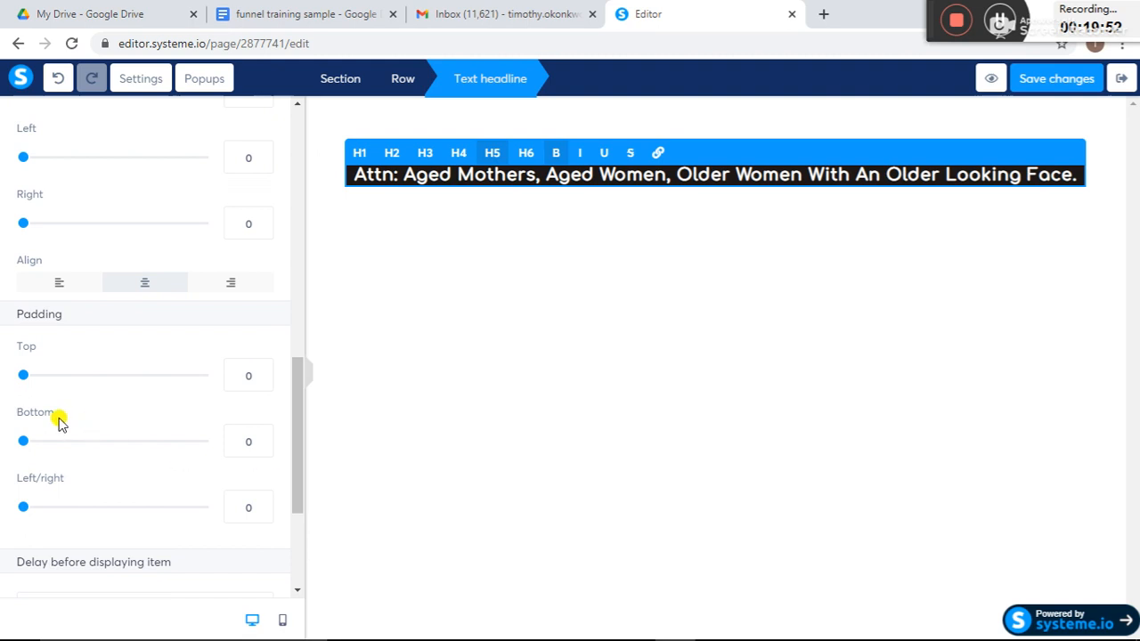
drag(20, 380, 131, 358)
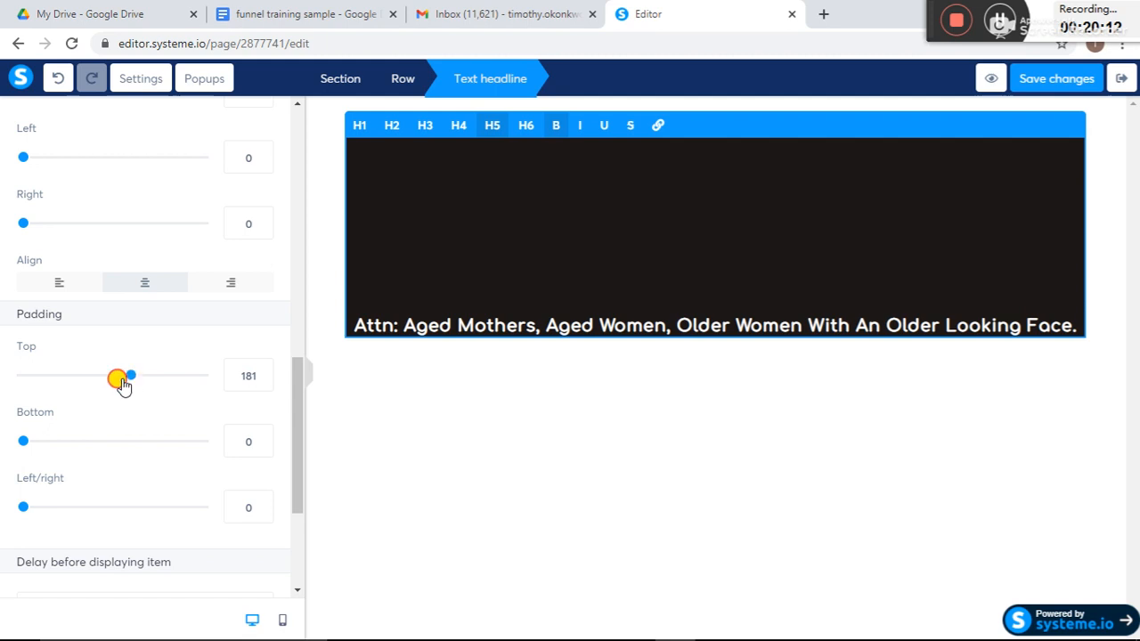
drag(119, 382, 5, 407)
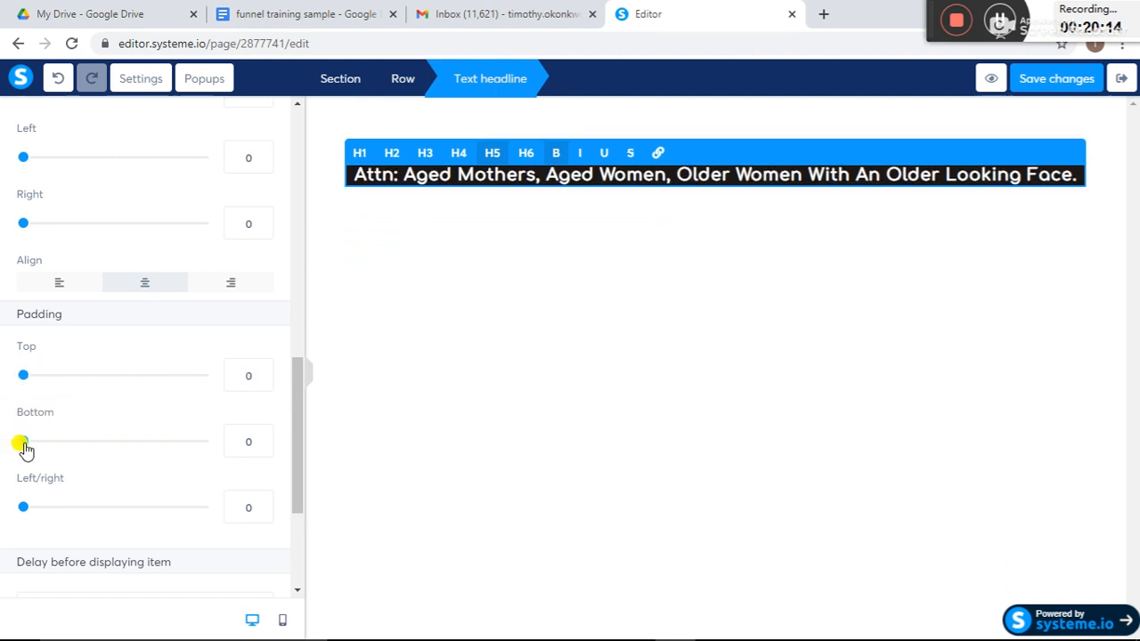
mouse_move(22, 445)
mouse_down()
mouse_move(145, 459)
mouse_move(5, 438)
mouse_up()
mouse_move(23, 514)
mouse_down()
mouse_move(129, 510)
mouse_move(6, 507)
mouse_up()
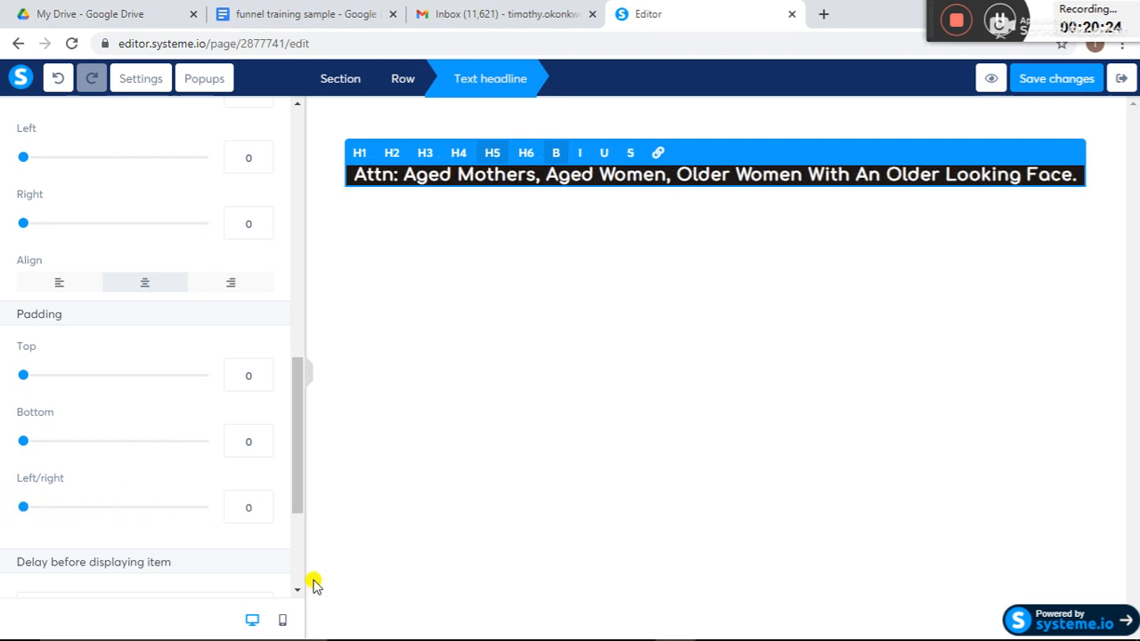
scroll(297, 590, down, 2)
scroll(296, 592, down, 2)
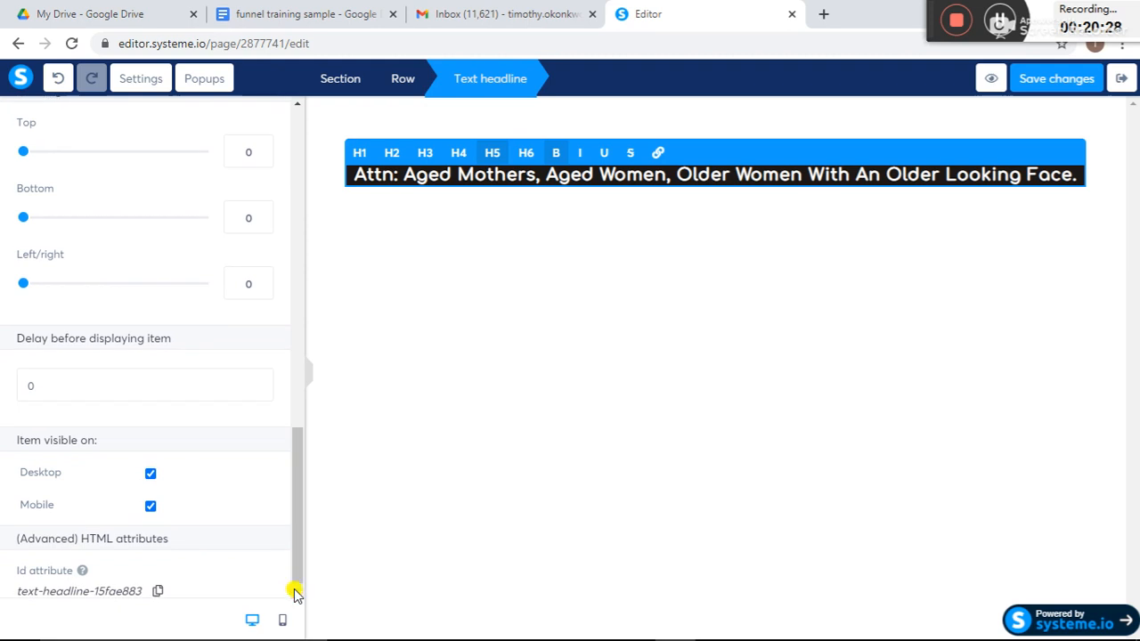
drag(297, 526, 288, 168)
click(491, 286)
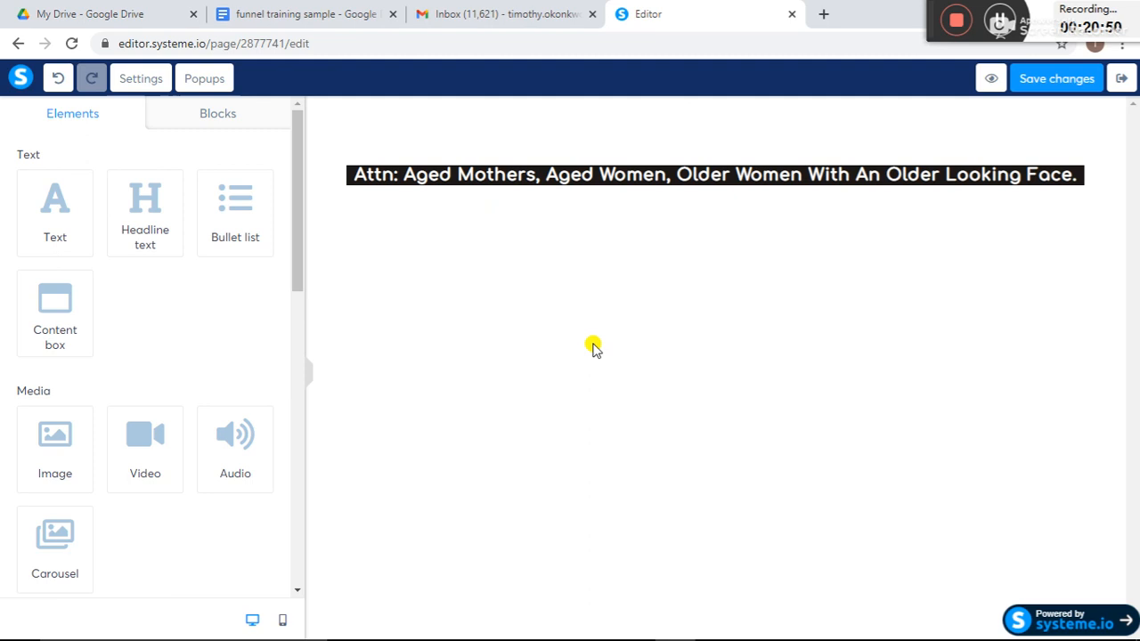
Step: Switch to the funnel training sample document and copy the whole red "New Secret Revealed!!!" headline
click(295, 18)
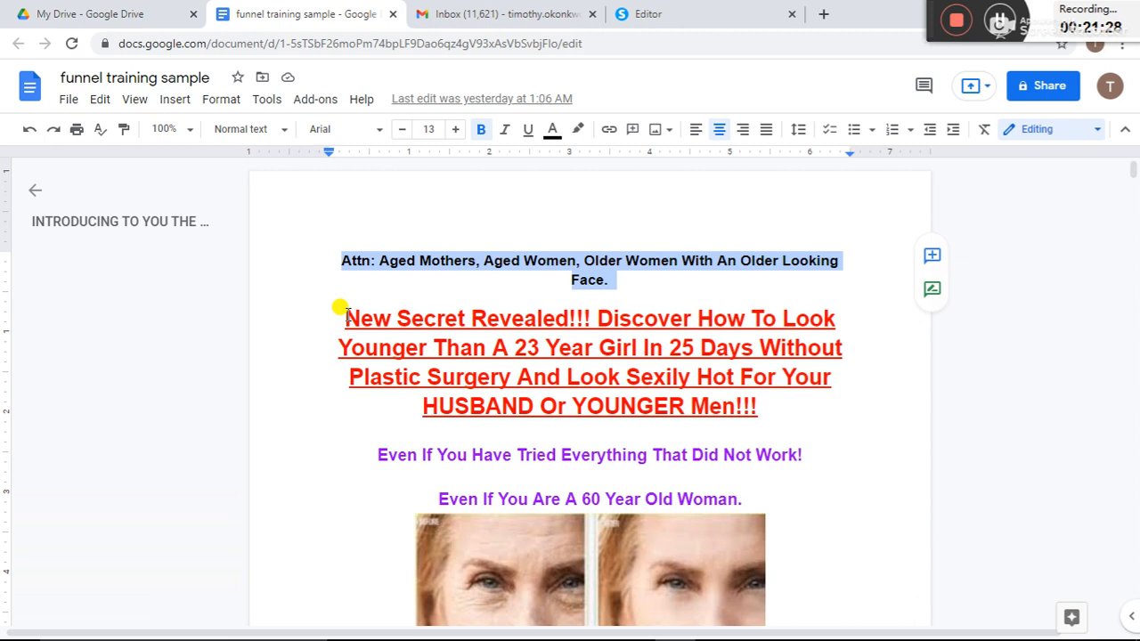
drag(343, 314, 768, 405)
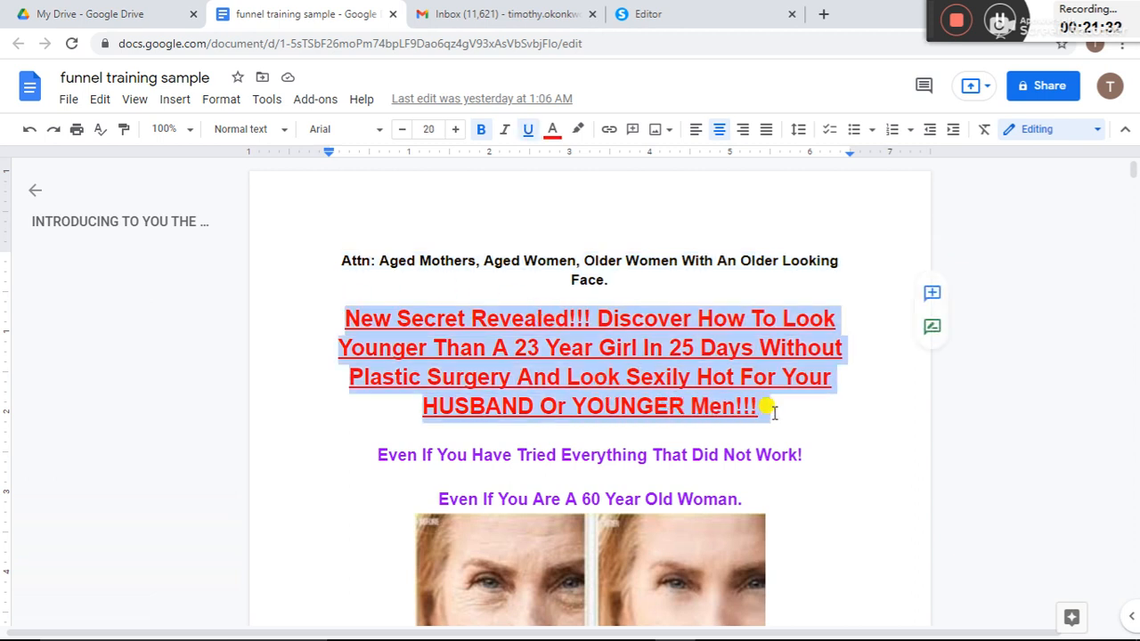
right_click(666, 352)
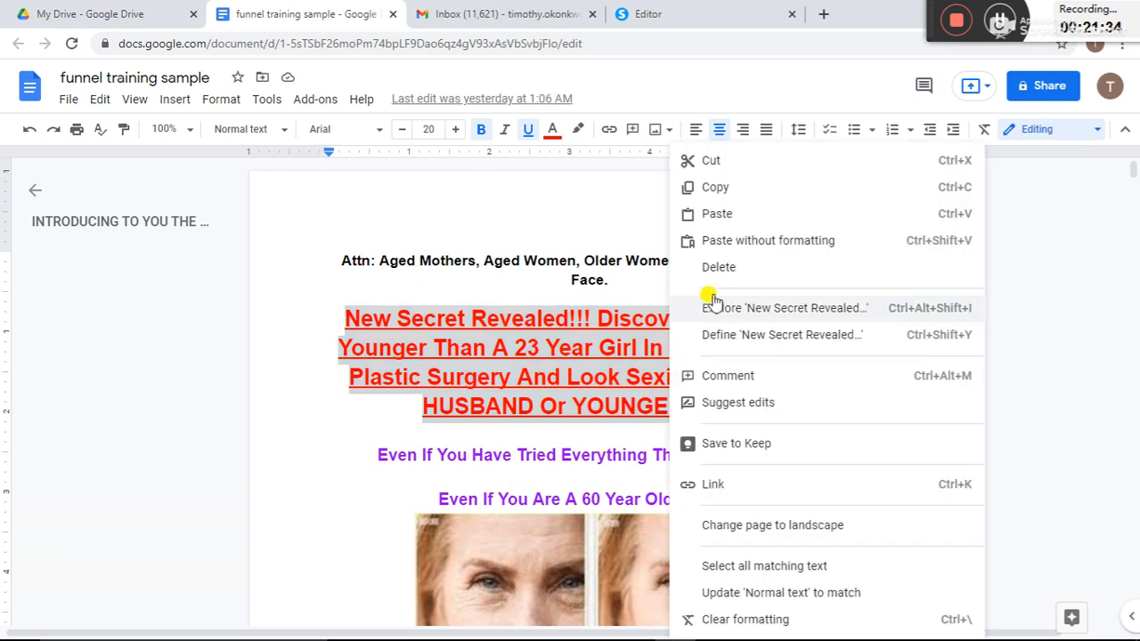
click(714, 189)
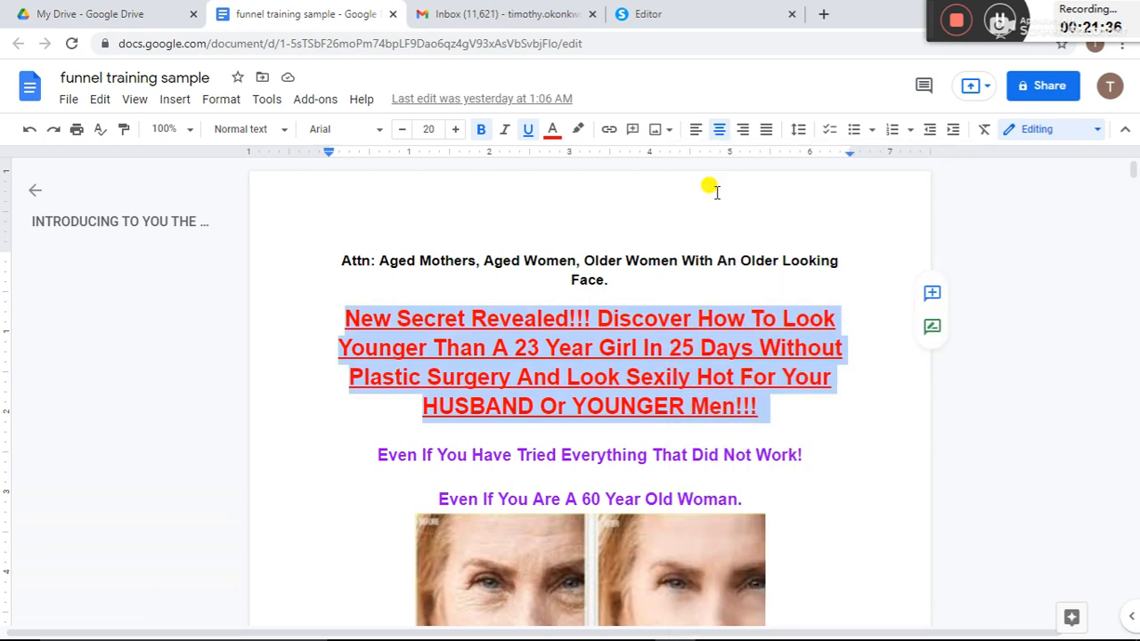
Step: In the systeme.io editor, add a headline text element below the "Attn:" headline and replace its placeholder with the copied headline
click(631, 15)
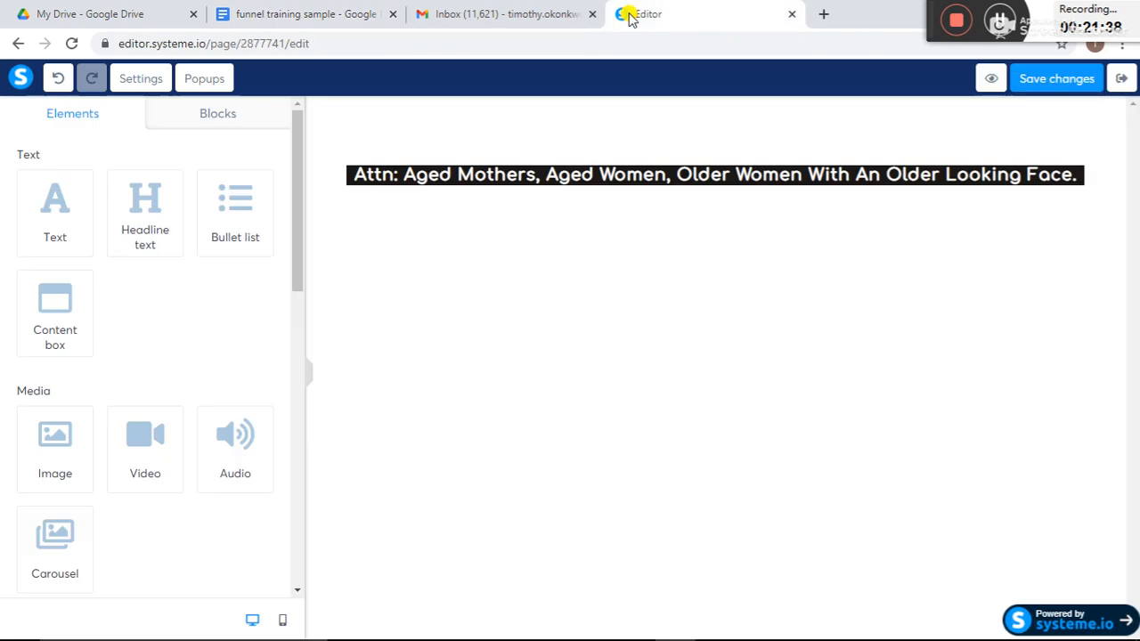
click(140, 225)
drag(138, 224, 490, 256)
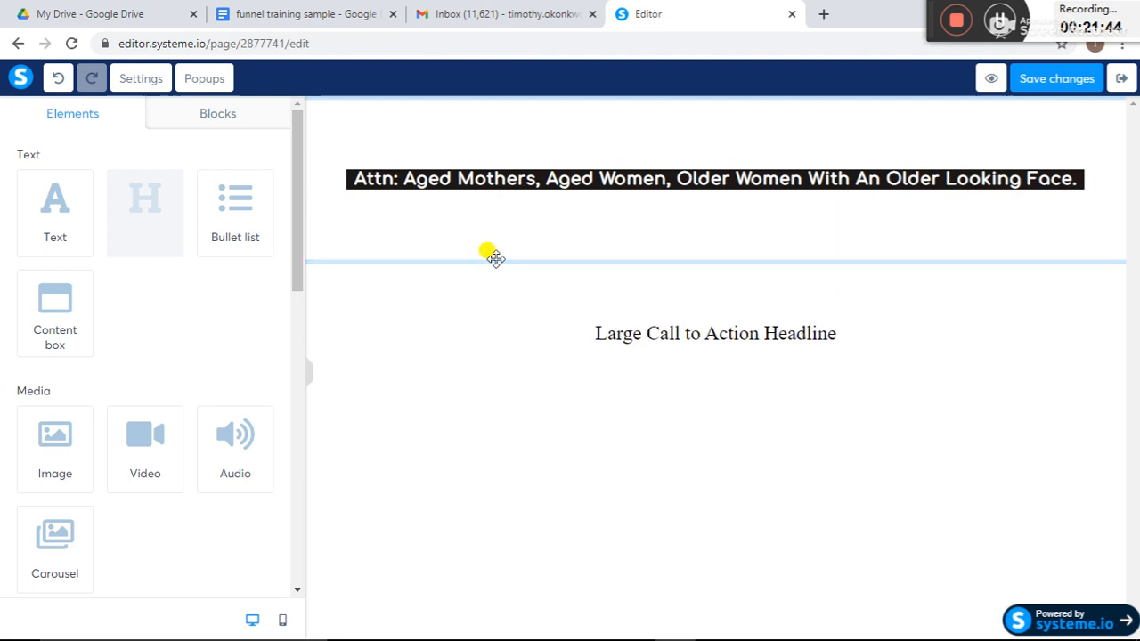
double_click(690, 326)
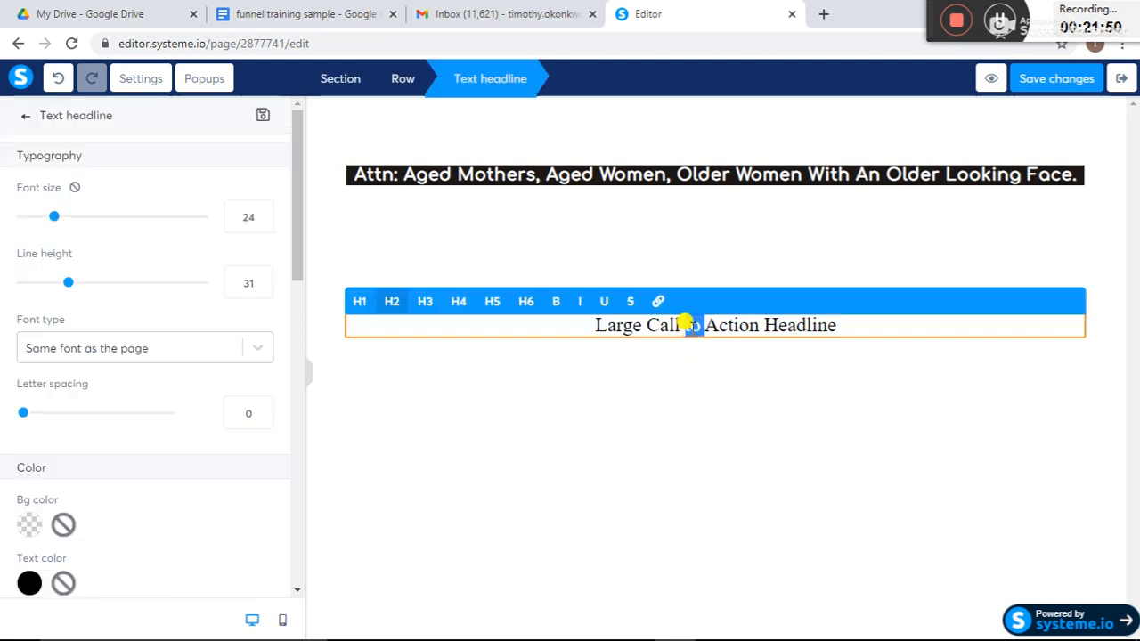
triple_click(690, 326)
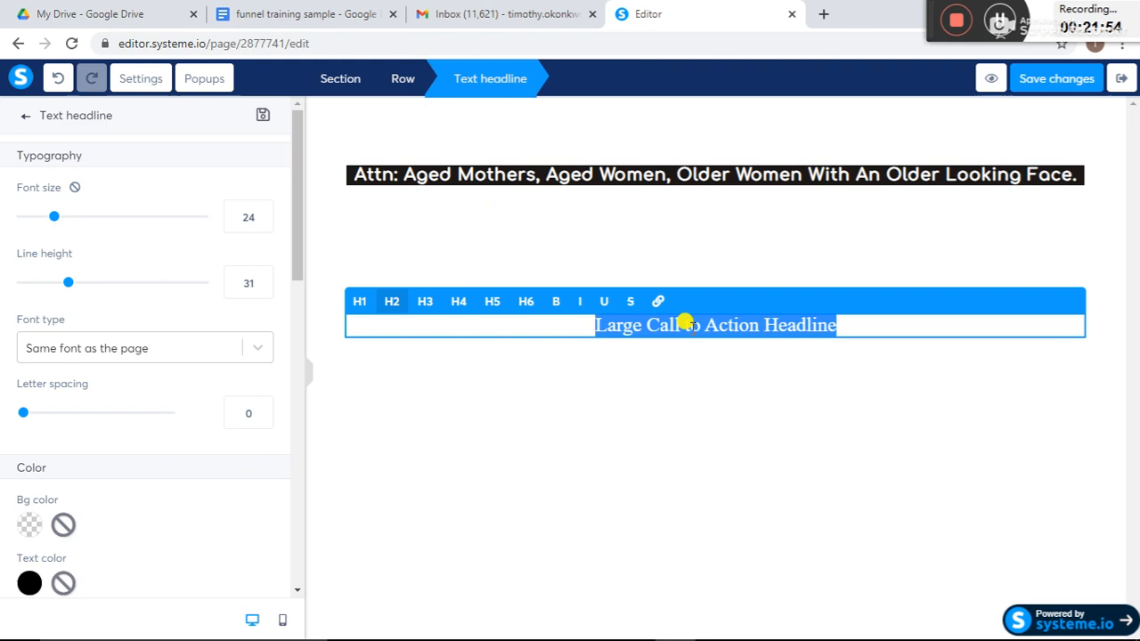
key(ctrl+v)
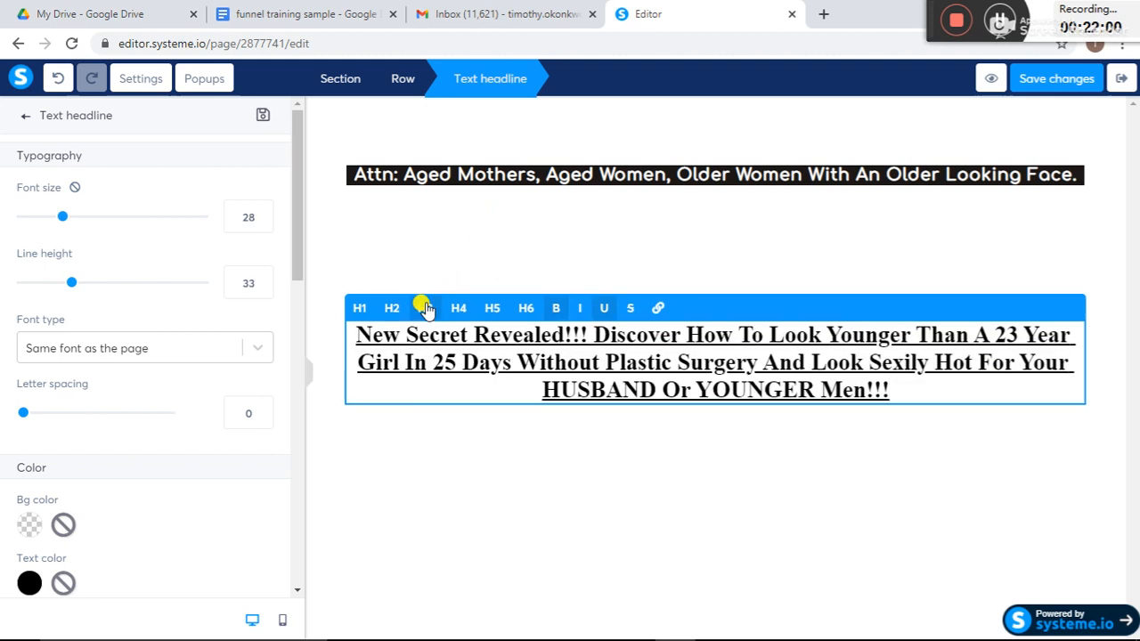
Step: Format the "New Secret Revealed!!!" headline as H1 and set its text color to red FD0000
click(392, 307)
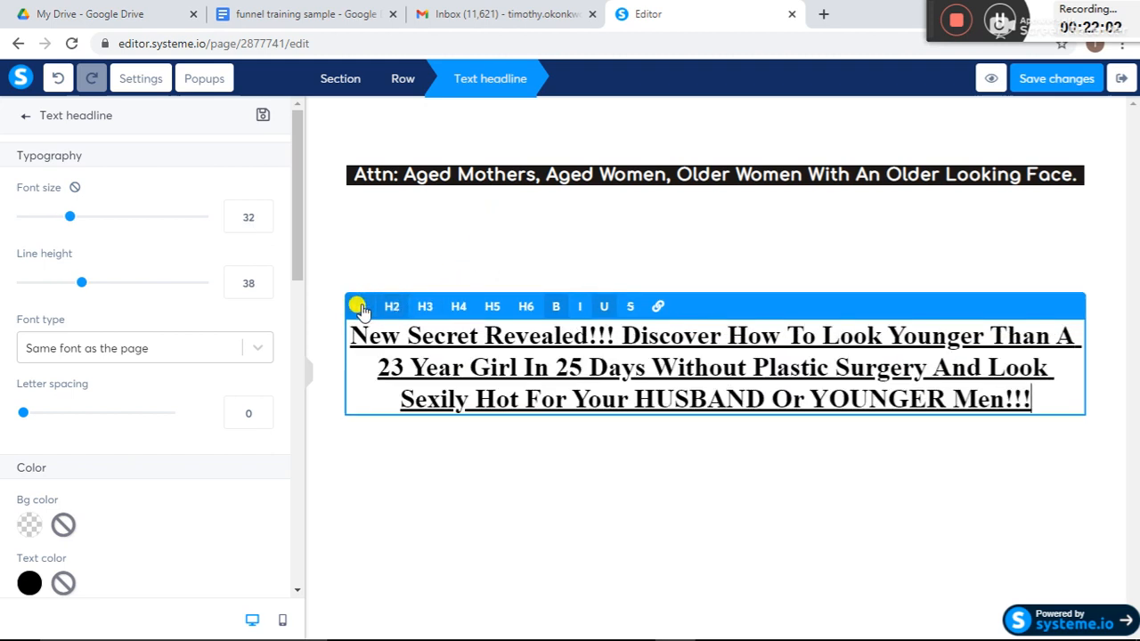
click(359, 306)
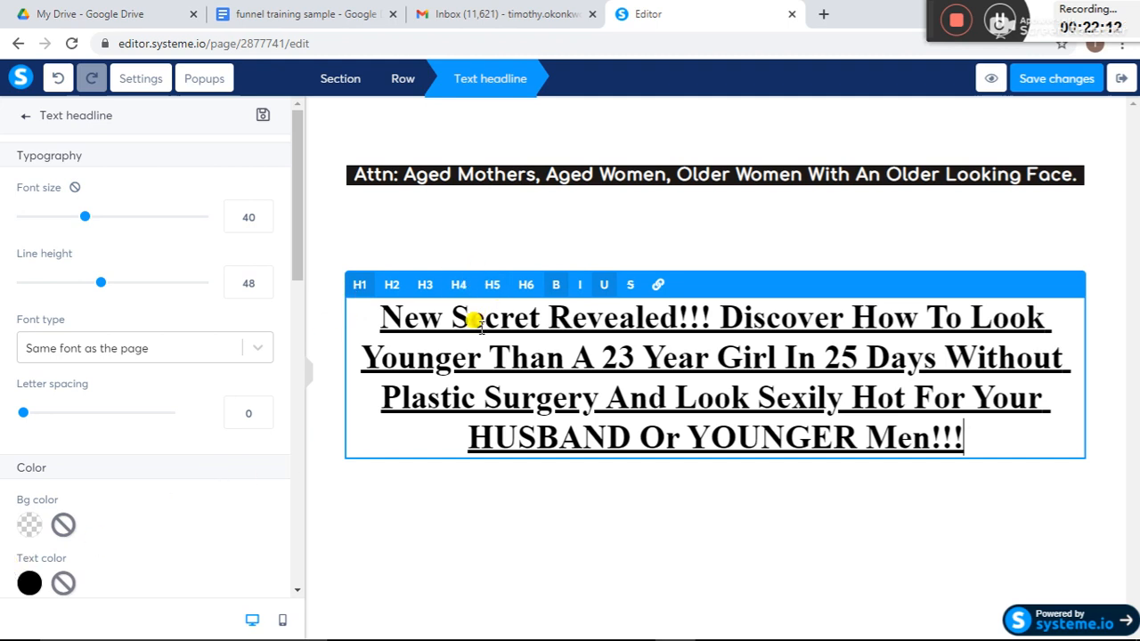
key(ctrl+a)
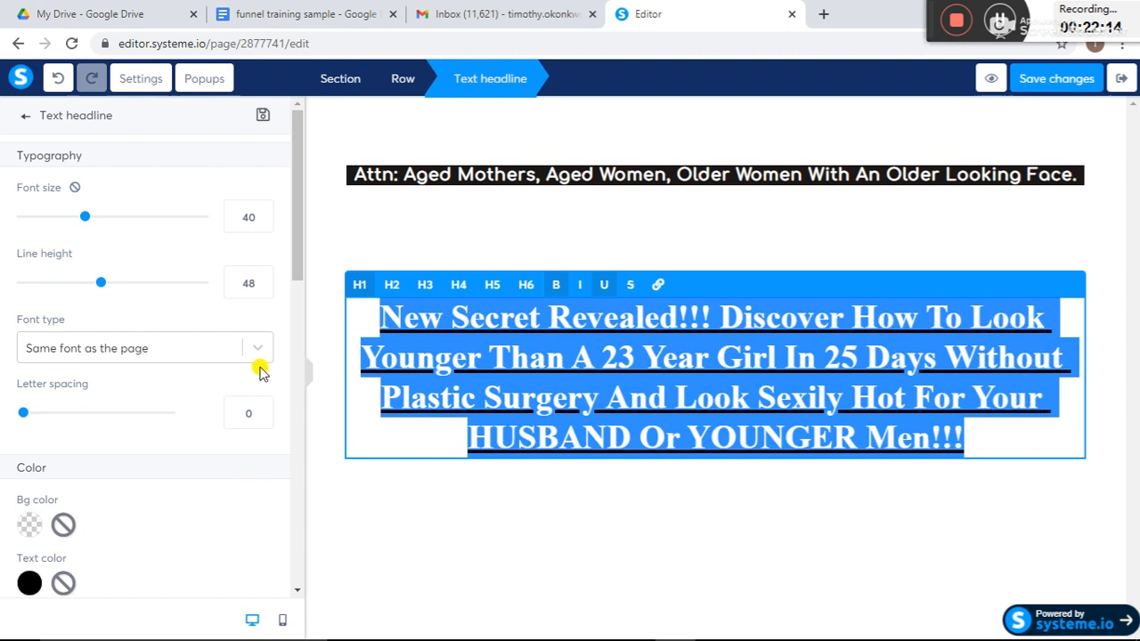
click(29, 583)
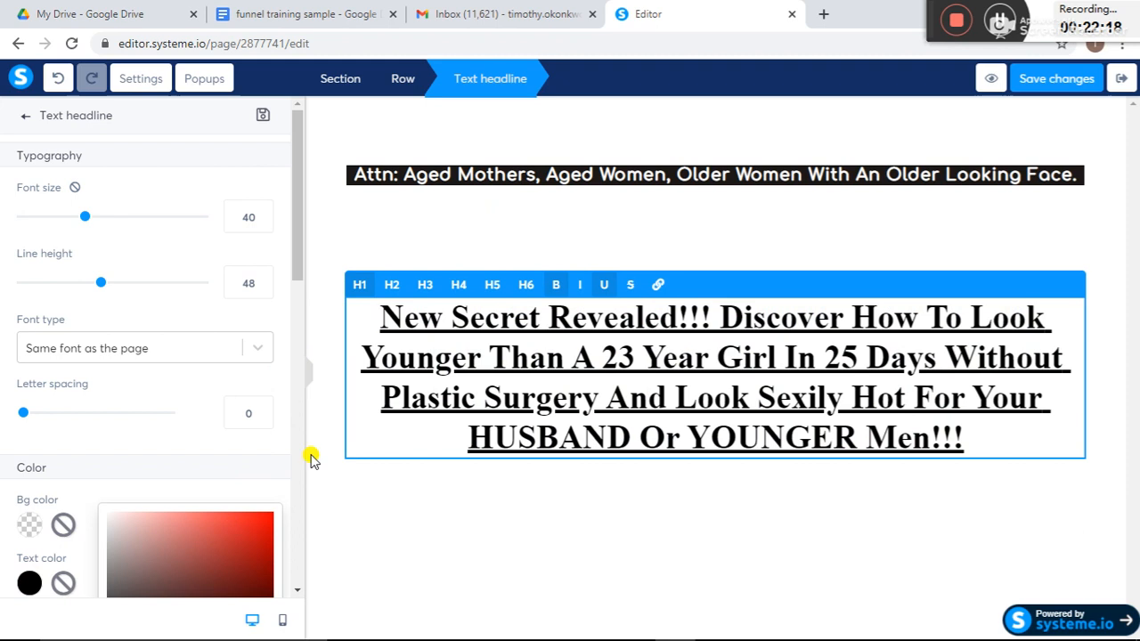
click(300, 588)
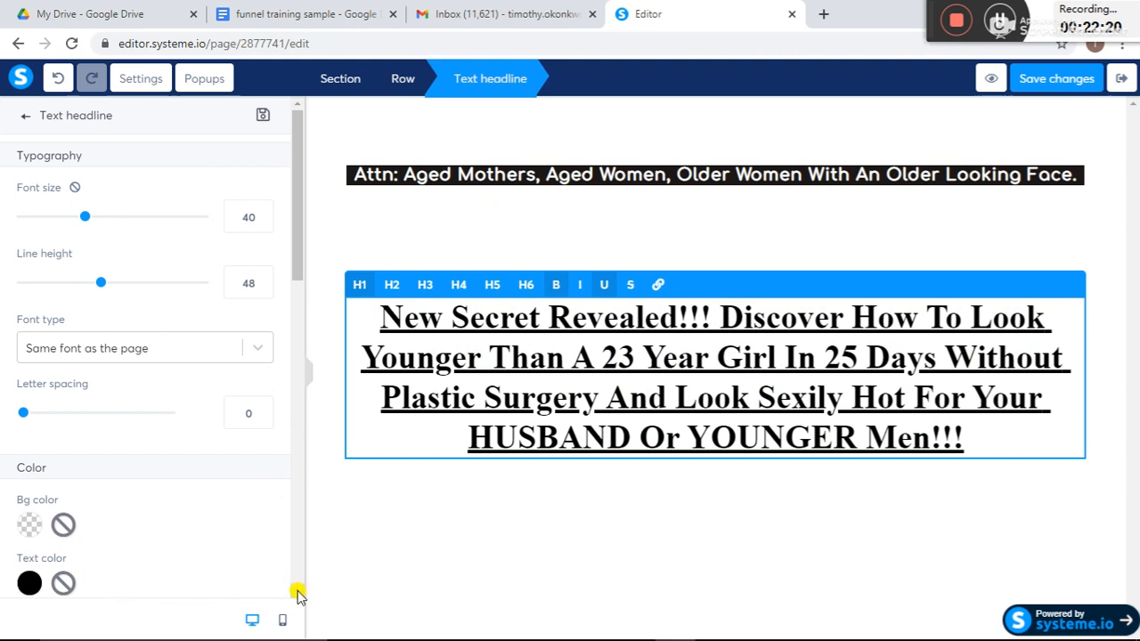
scroll(298, 595, down, 3)
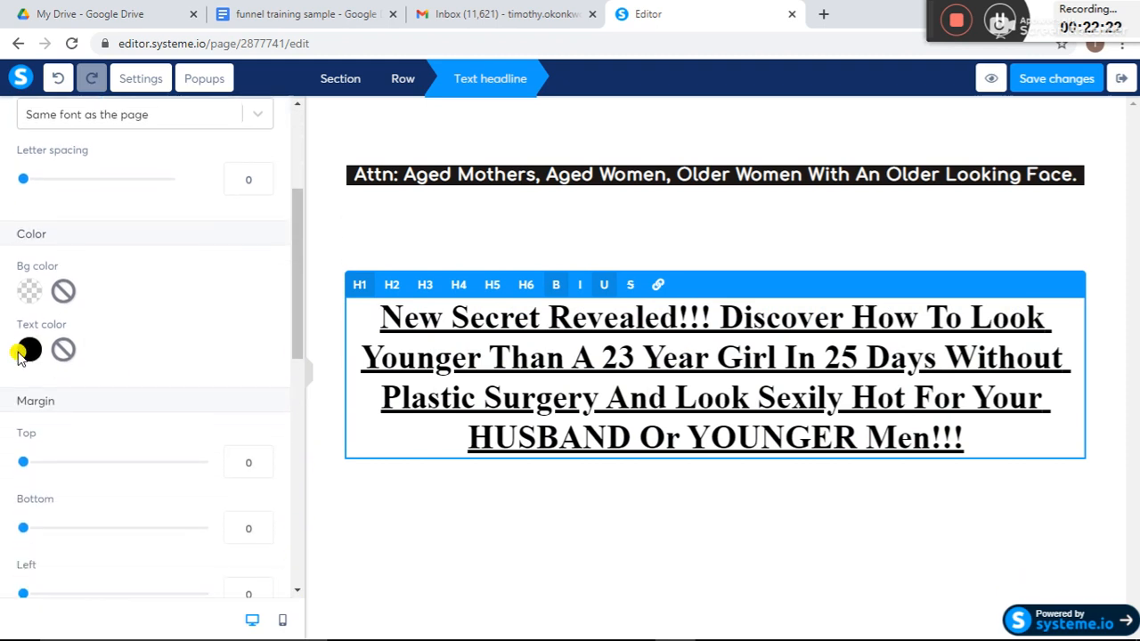
click(27, 351)
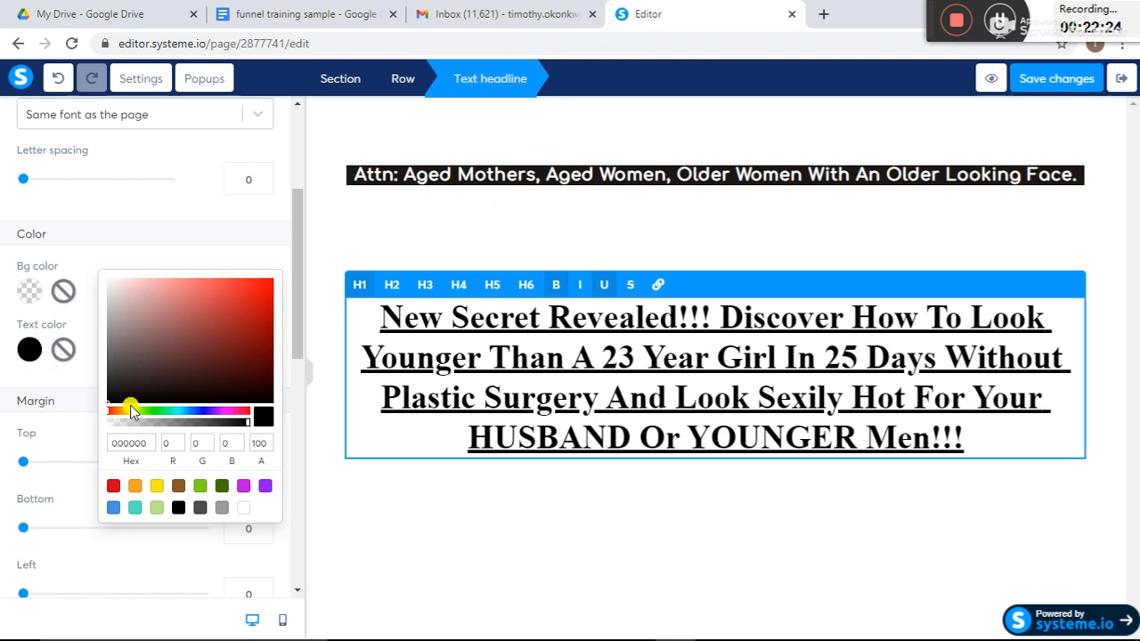
click(263, 292)
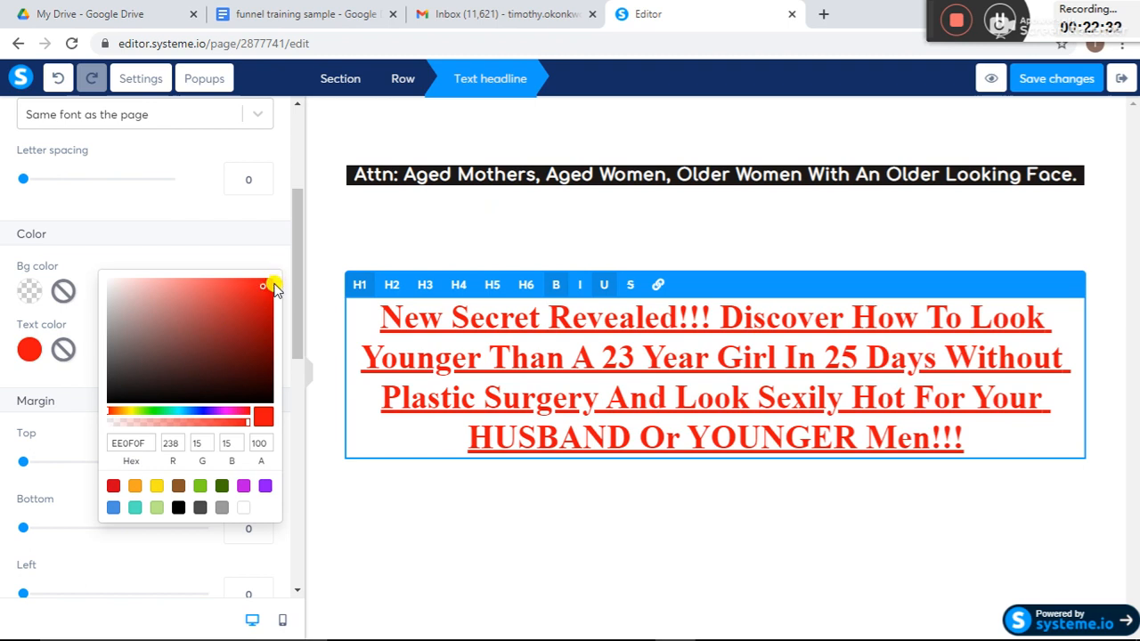
drag(264, 293, 275, 280)
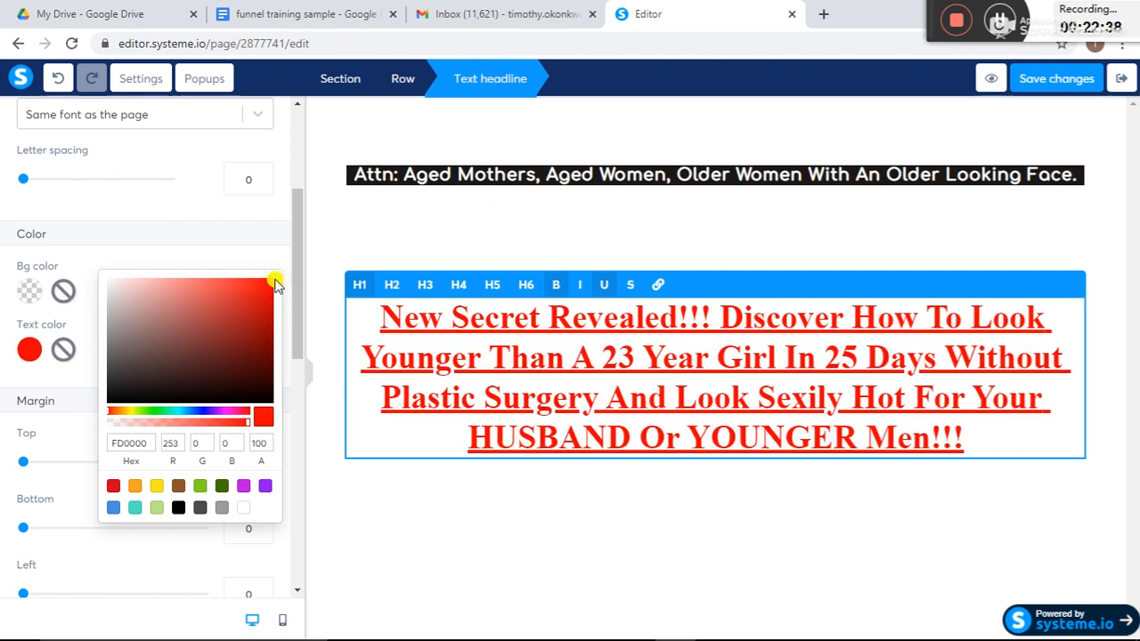
click(440, 558)
click(439, 558)
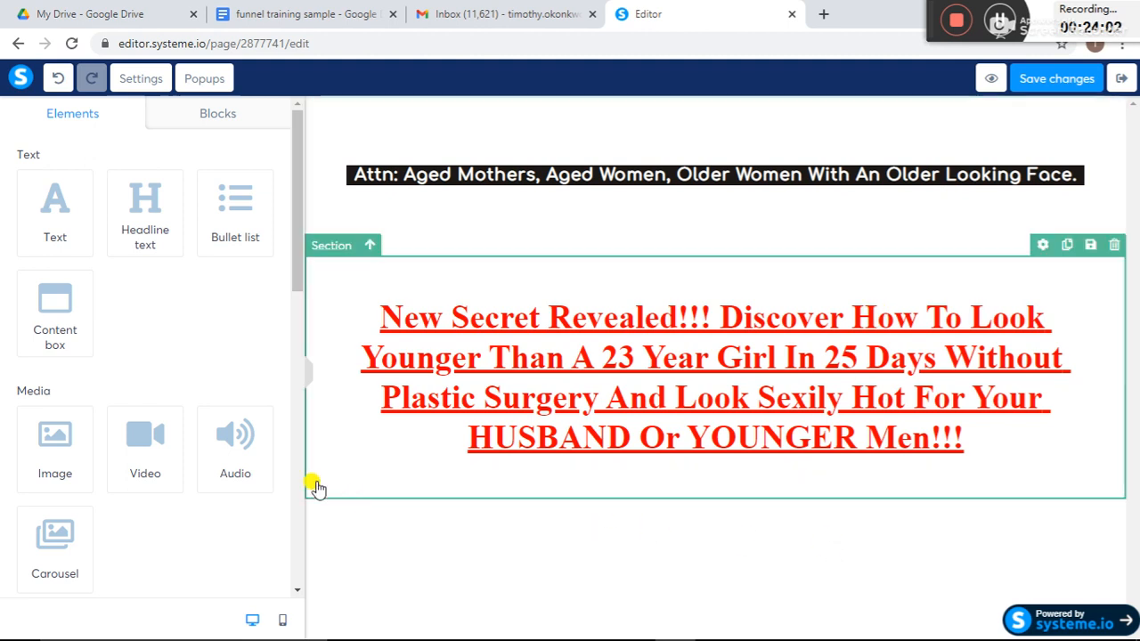
Step: In the sample document, copy the two purple lines from "Even If You Have Tried Everything" through "60 Year Old Woman."
click(312, 18)
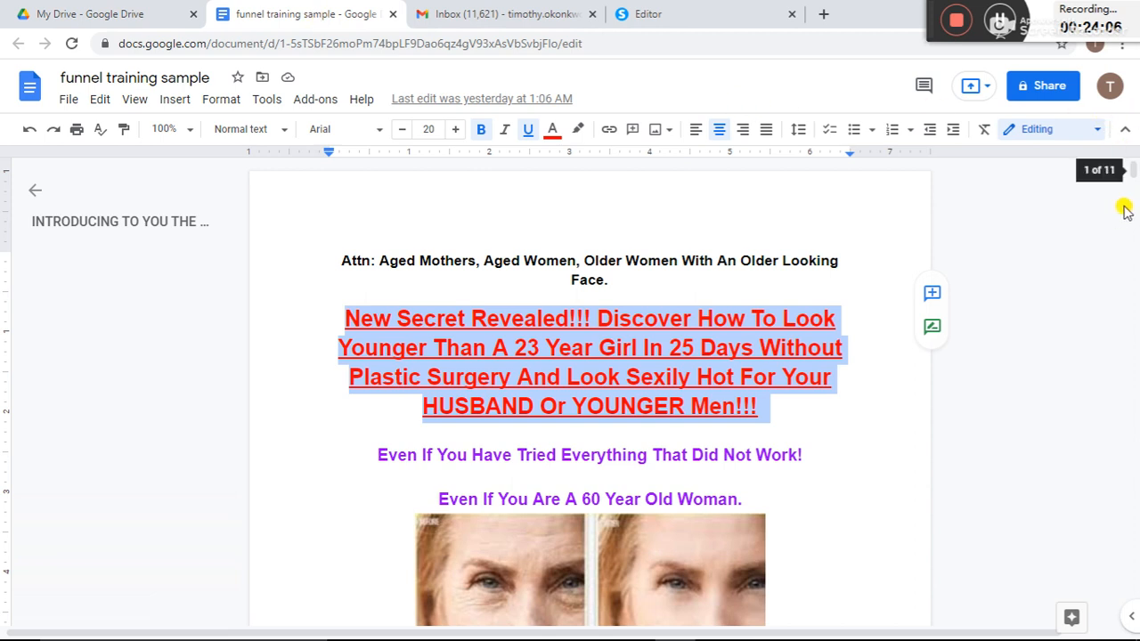
key(Down)
key(Down)
key(Down)
key(Down)
key(Down)
key(Down)
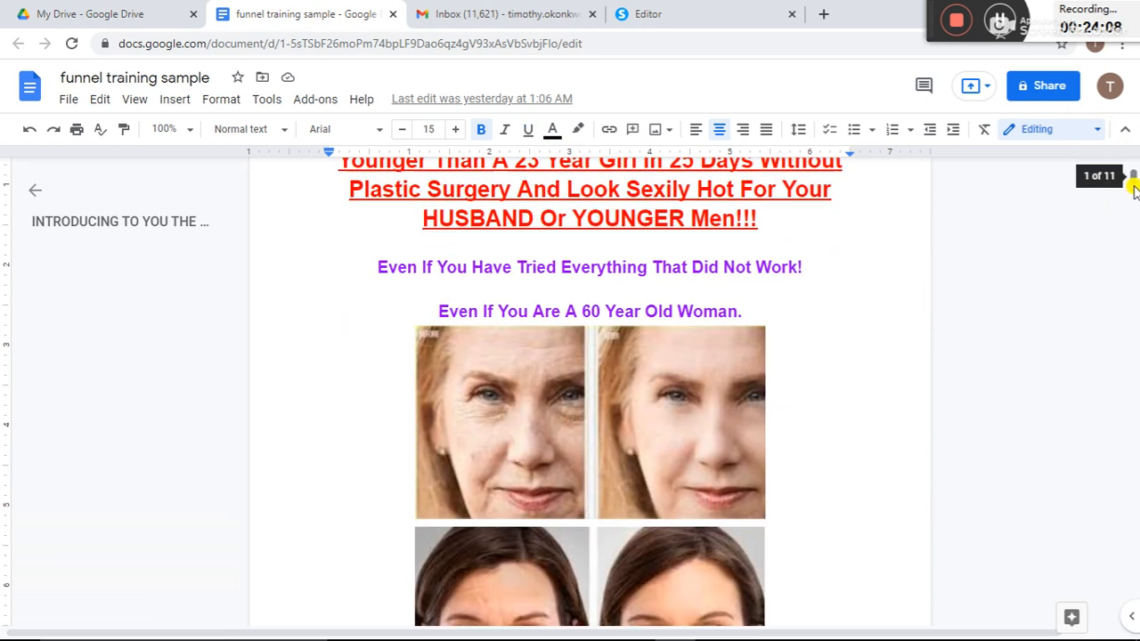
key(Up)
key(Up)
key(Up)
key(Up)
key(Up)
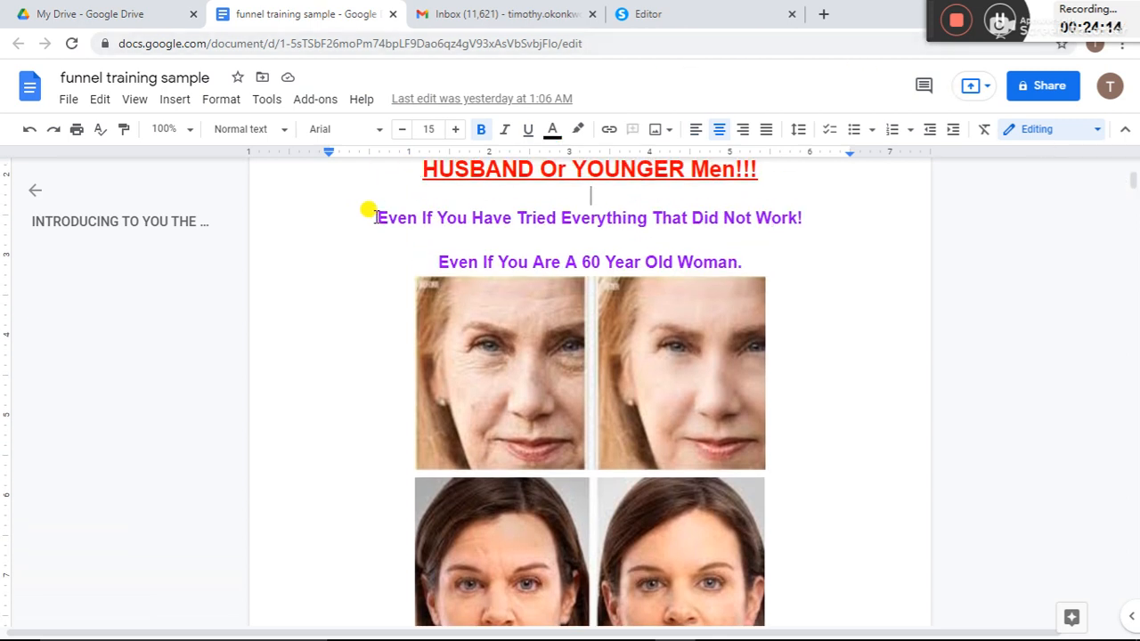
triple_click(543, 234)
drag(543, 233, 742, 275)
key(ctrl+c)
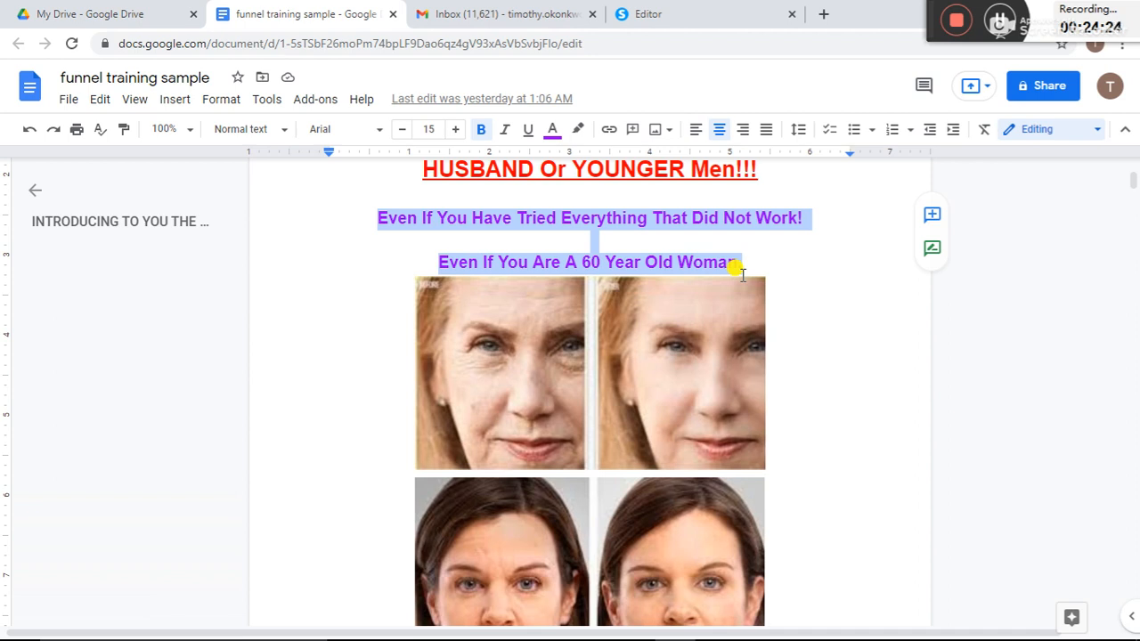
Step: In the systeme.io editor, add a headline text element below the red headline and replace its placeholder with the two copied lines
click(662, 18)
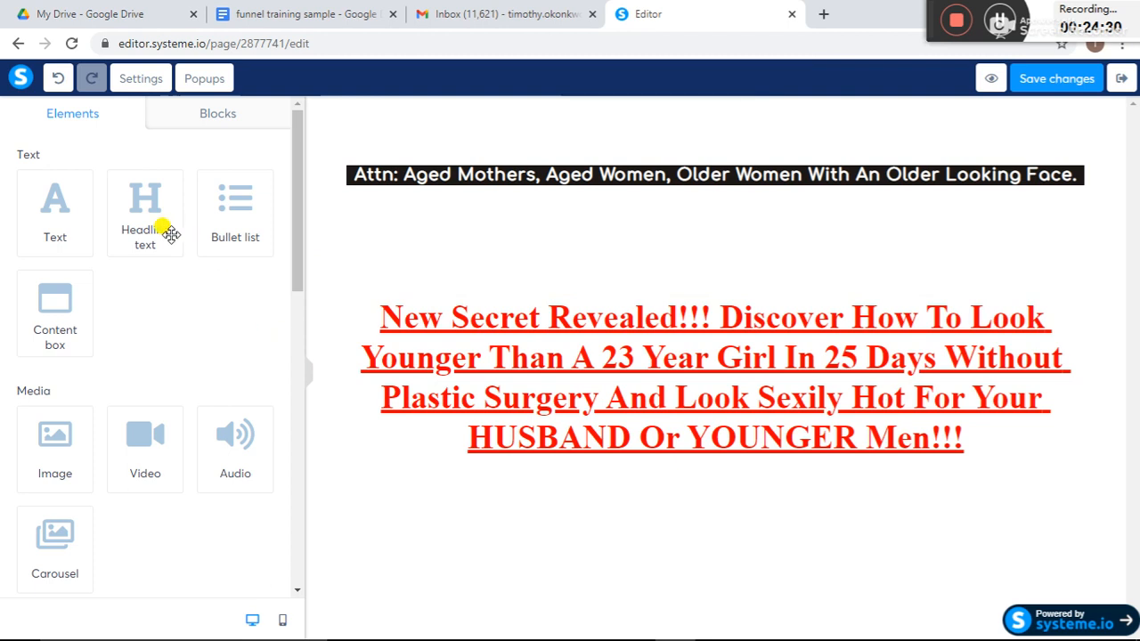
drag(138, 223, 555, 512)
drag(159, 227, 572, 509)
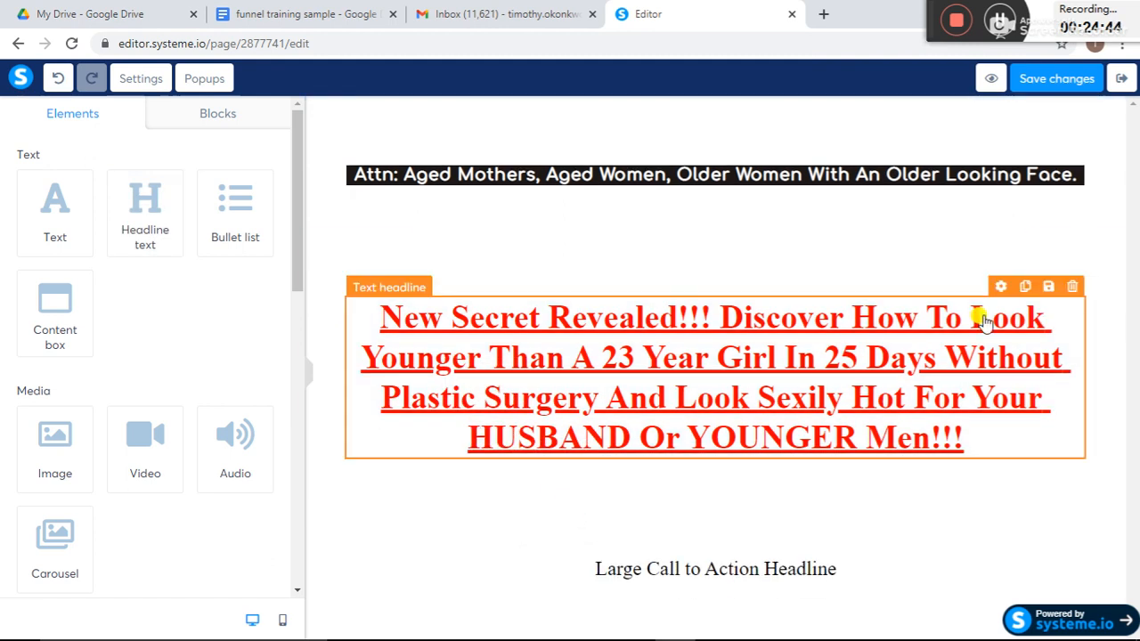
key(Down)
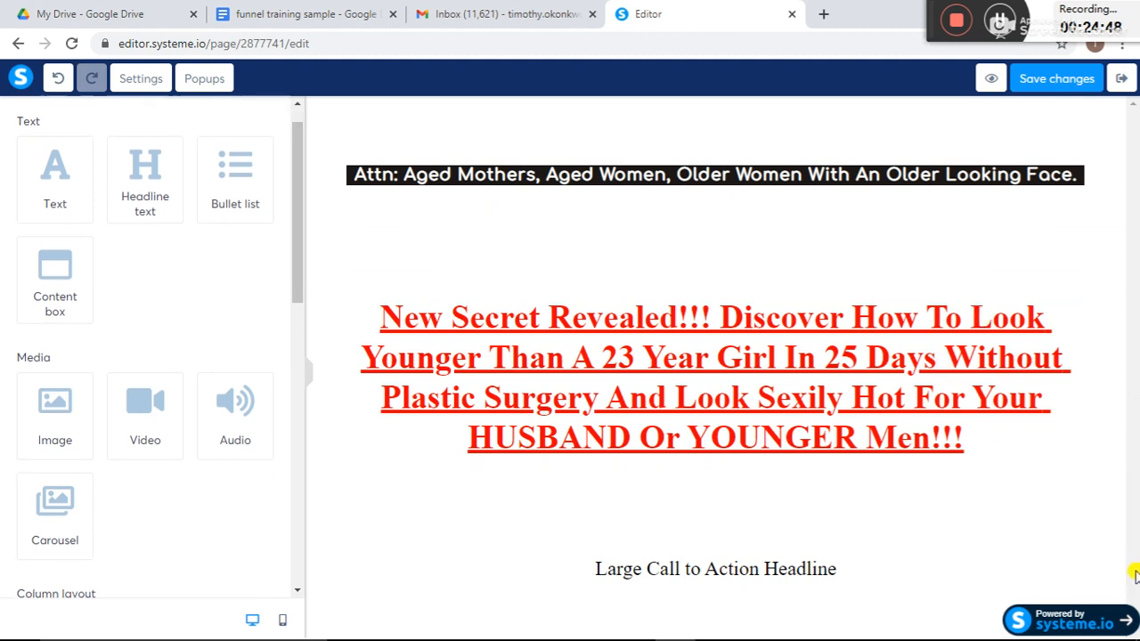
double_click(771, 571)
click(764, 568)
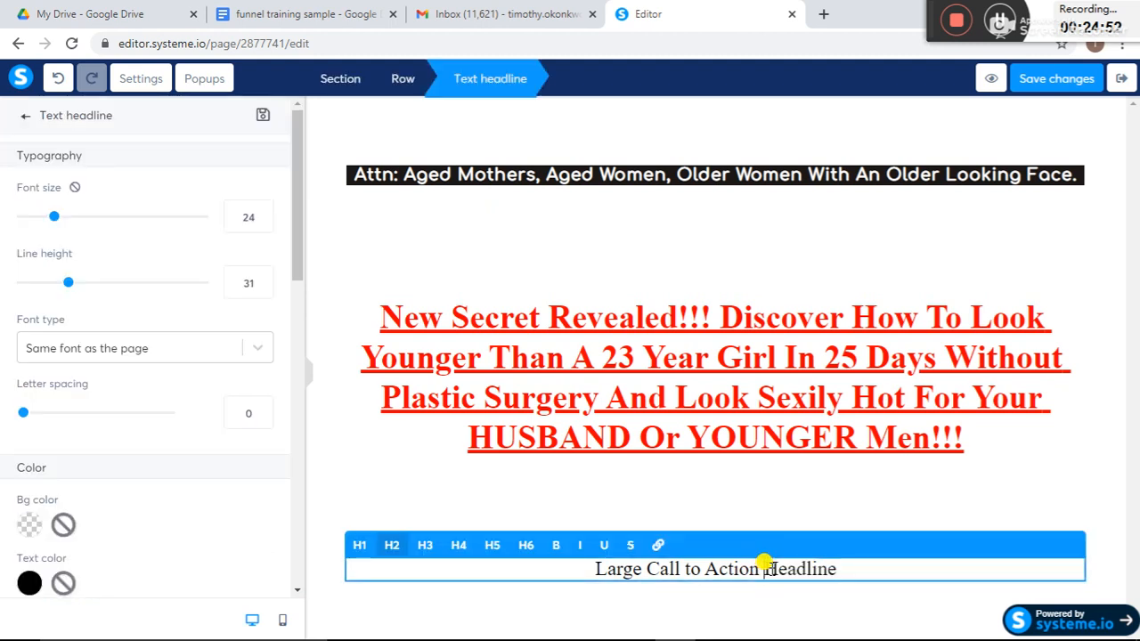
triple_click(766, 567)
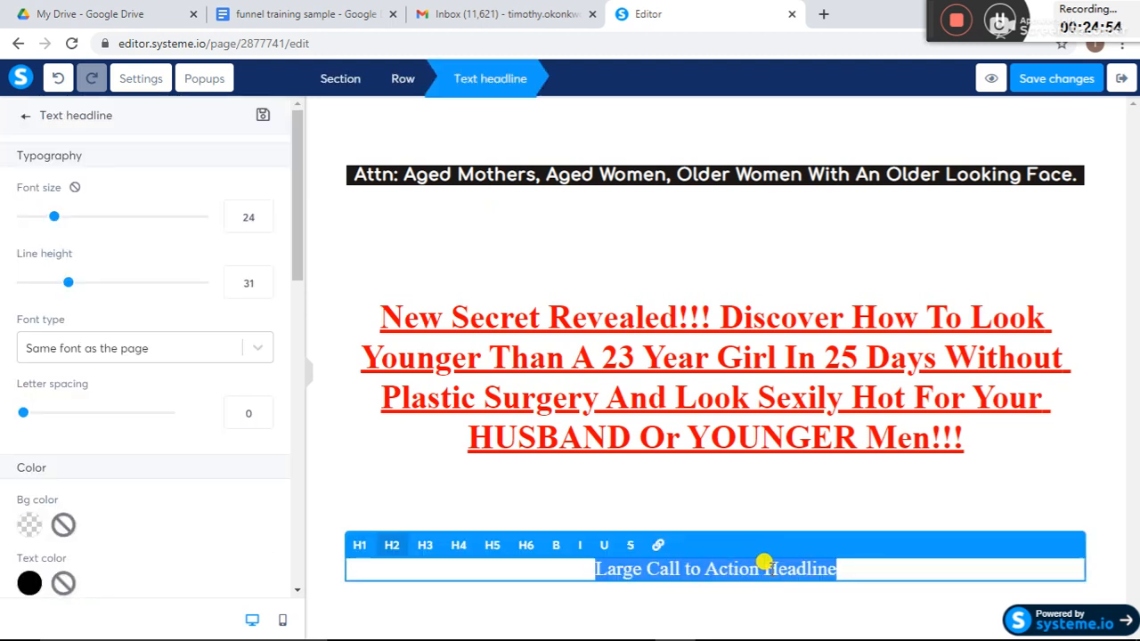
key(ctrl+v)
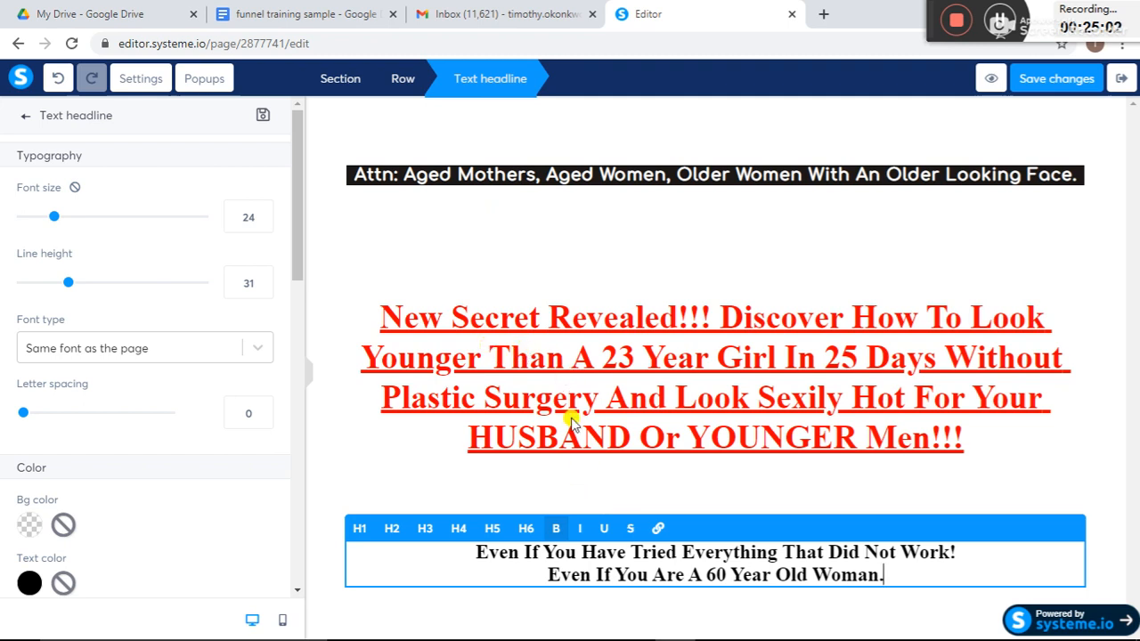
Step: Format the "Even If You Have Tried Everything" headline as H5 and deselect it
click(638, 552)
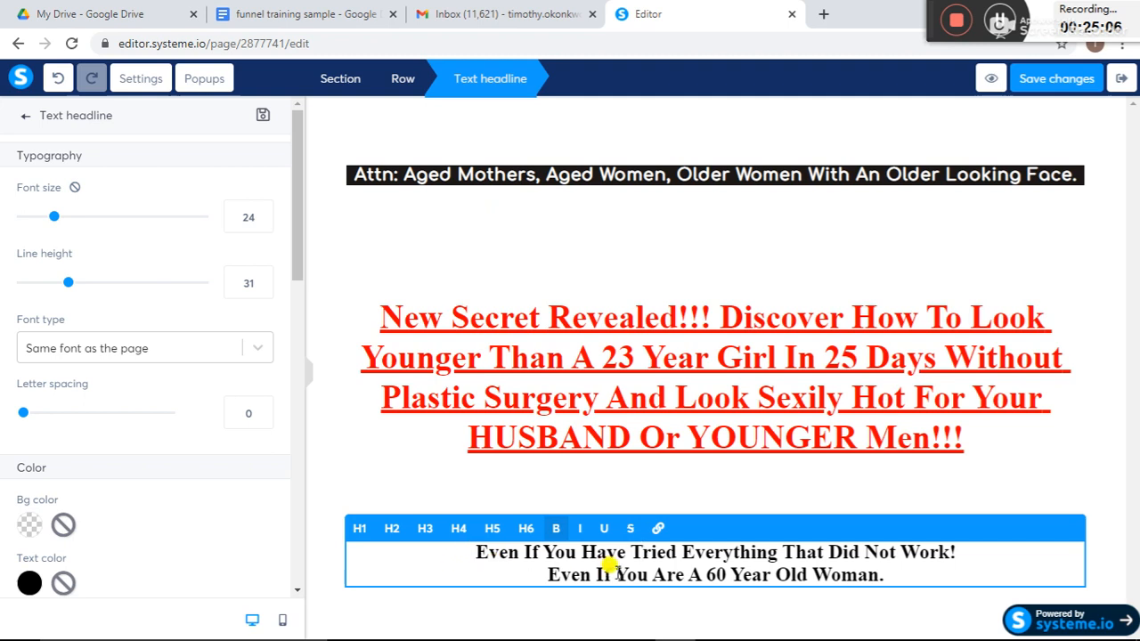
click(616, 576)
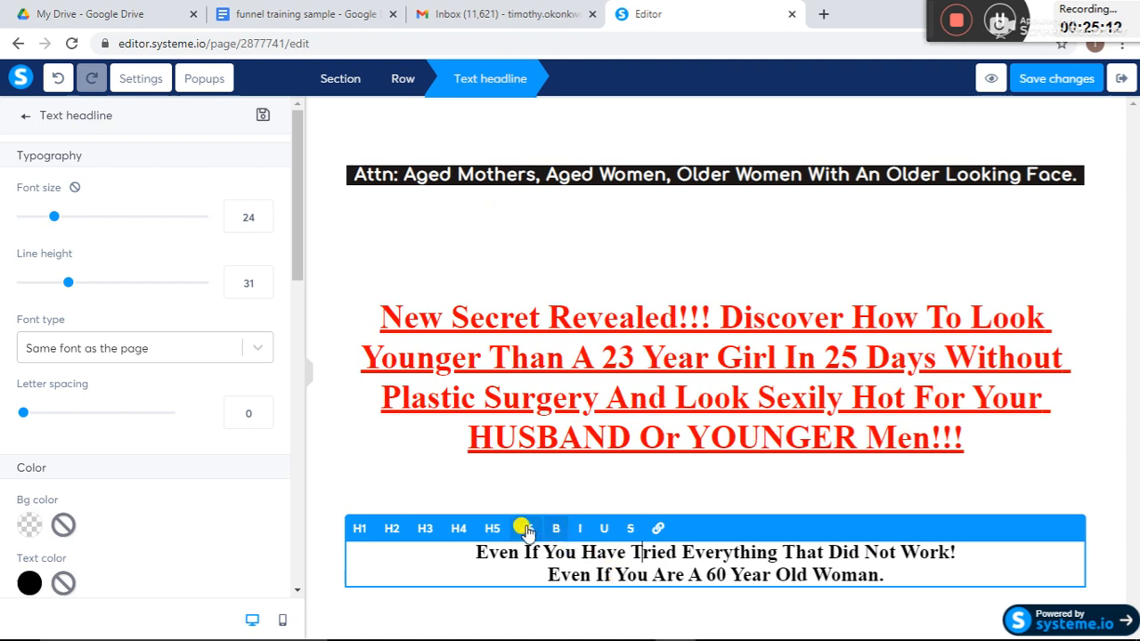
click(491, 528)
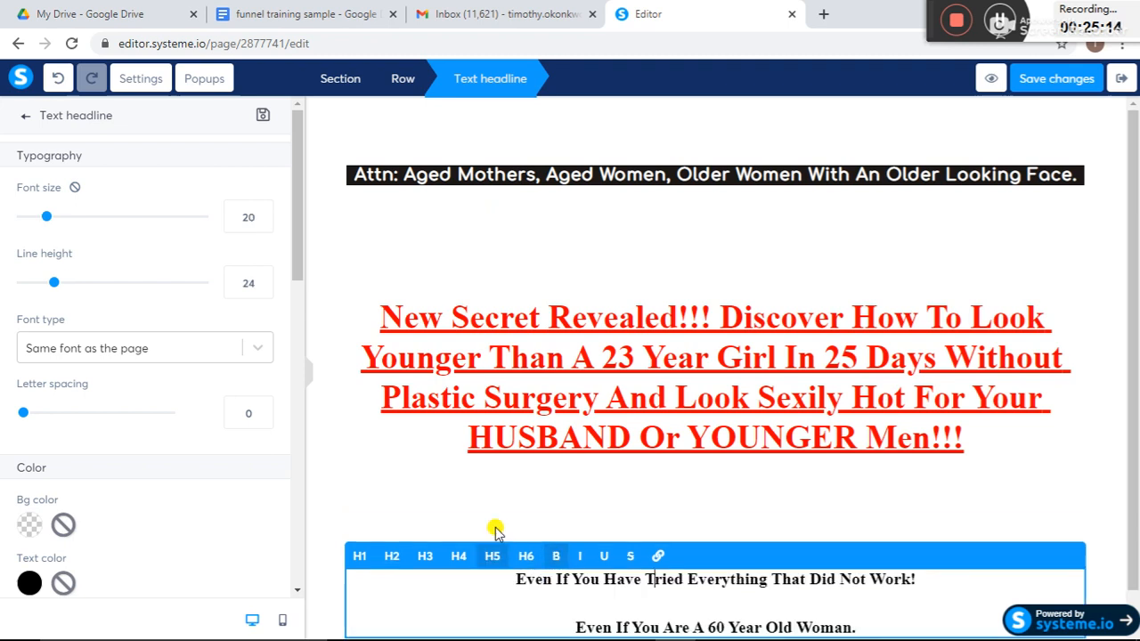
click(1133, 613)
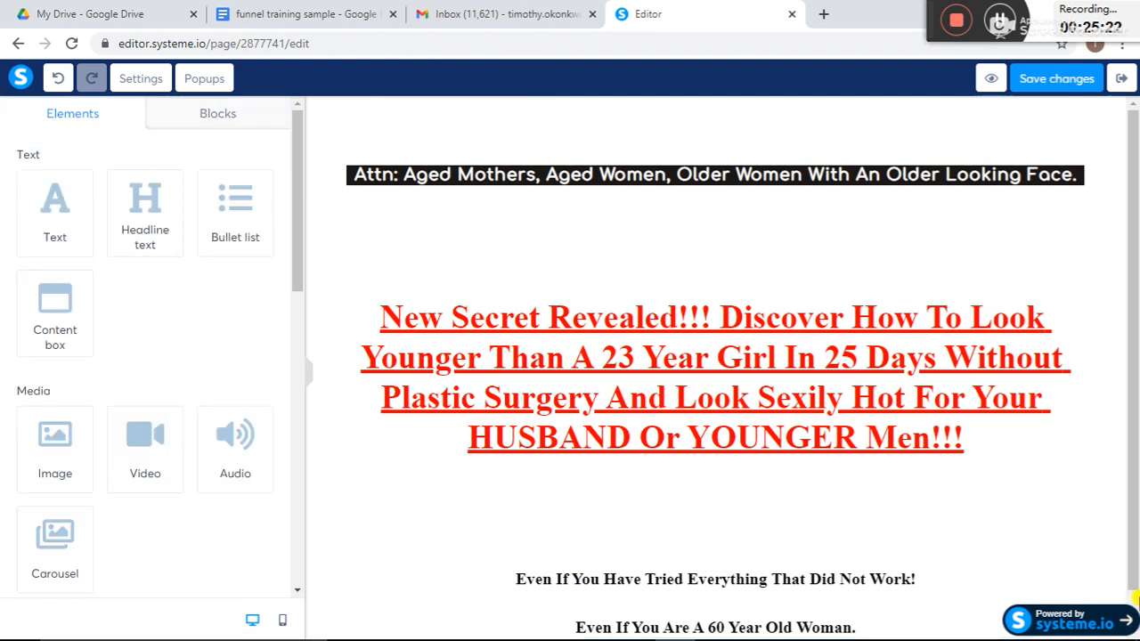
Step: Select both lines of the "Even If You Have Tried Everything" headline and set its font type to Google Fonts
scroll(1135, 606, down, 1)
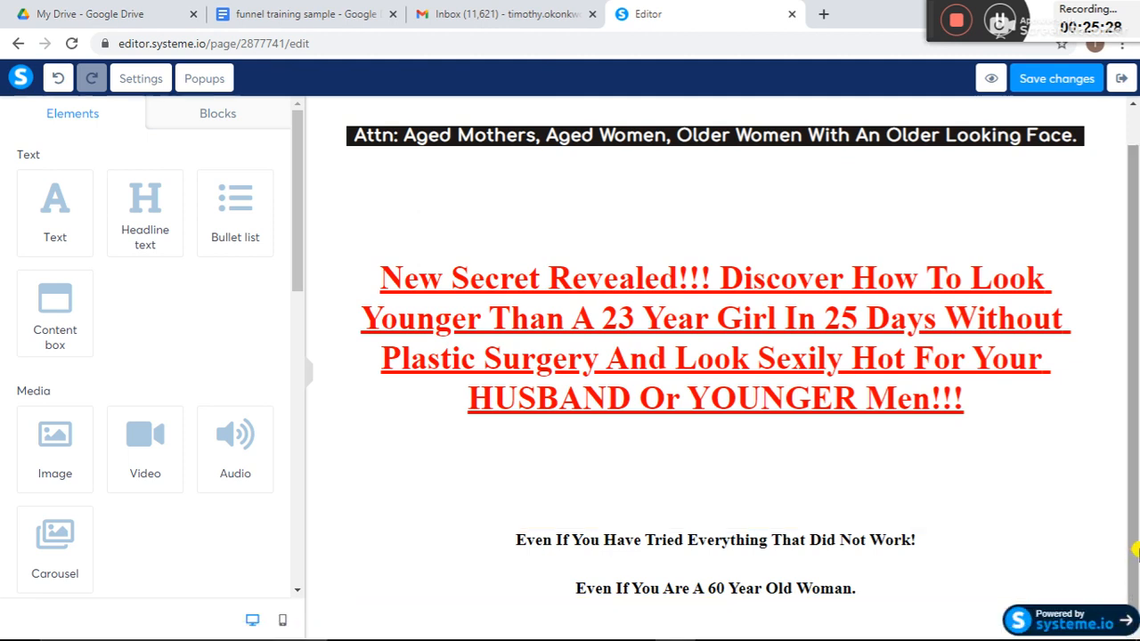
drag(1134, 547, 1136, 623)
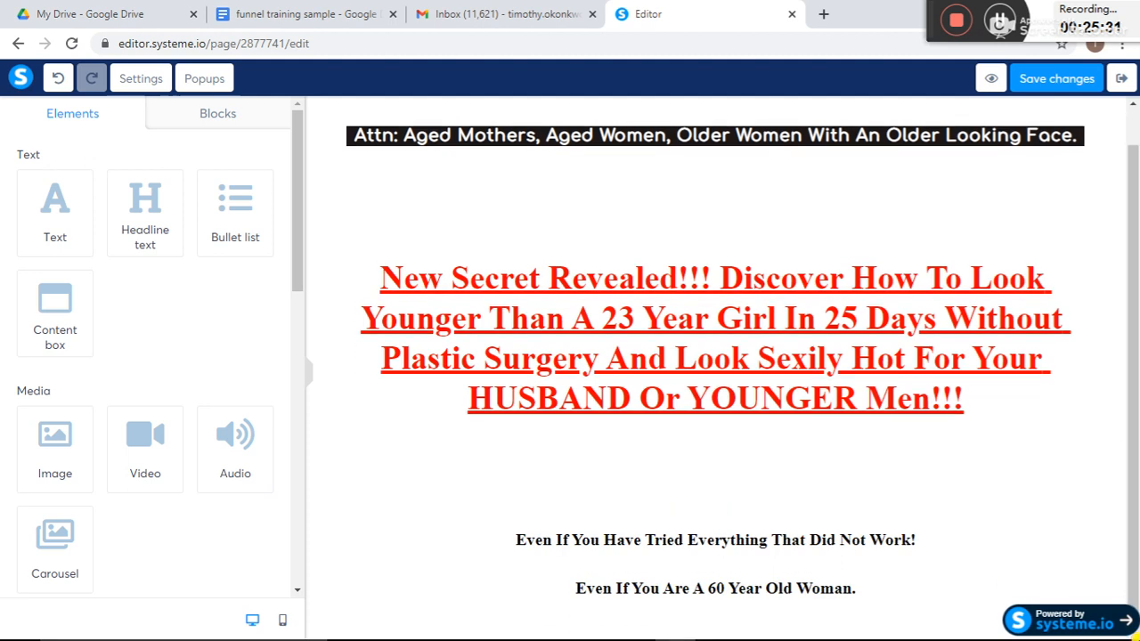
double_click(630, 540)
double_click(663, 540)
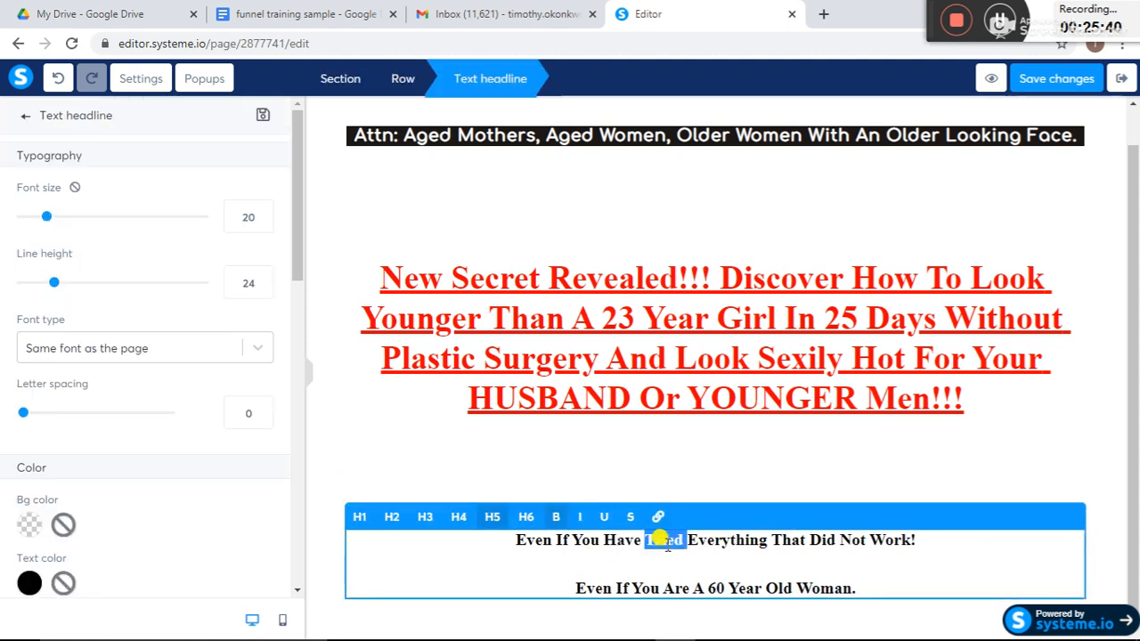
triple_click(663, 541)
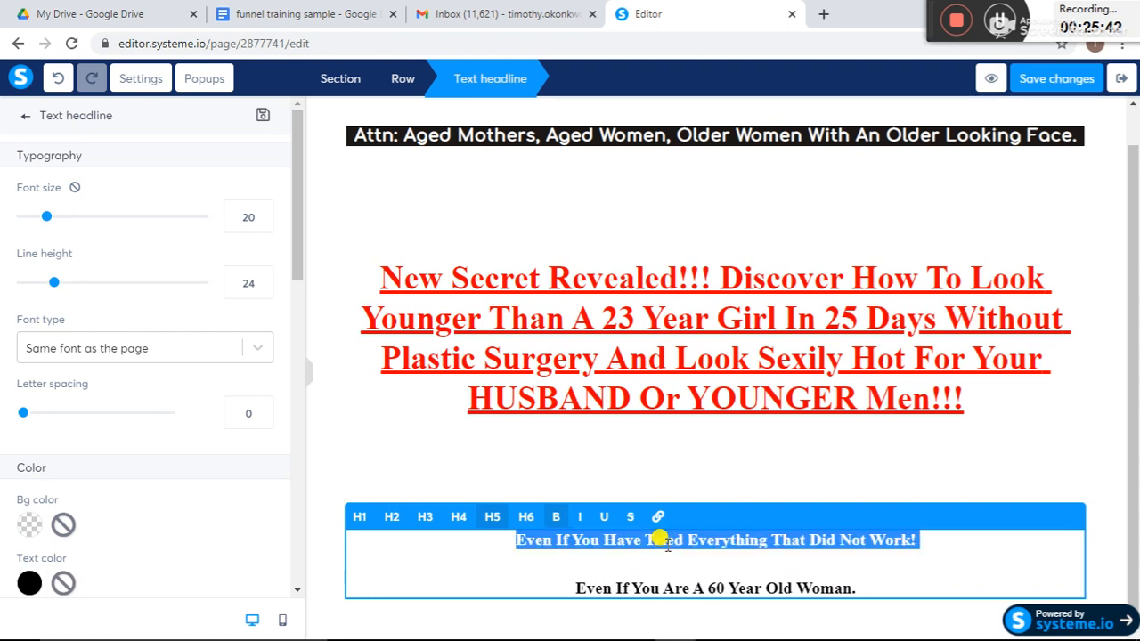
drag(512, 540, 615, 579)
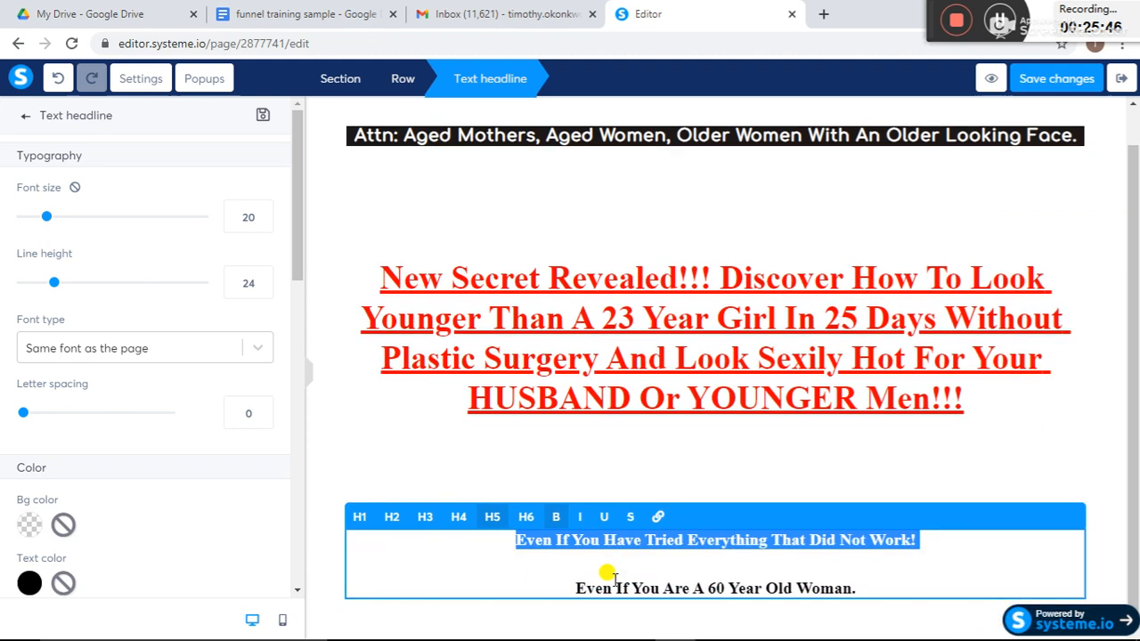
click(570, 561)
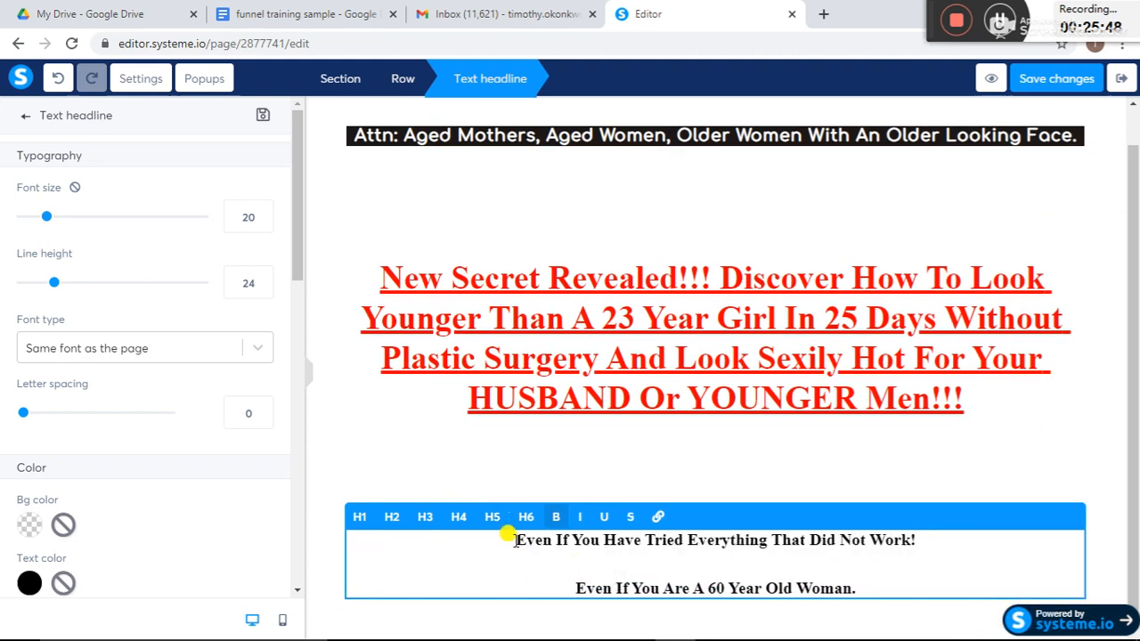
drag(515, 539, 864, 585)
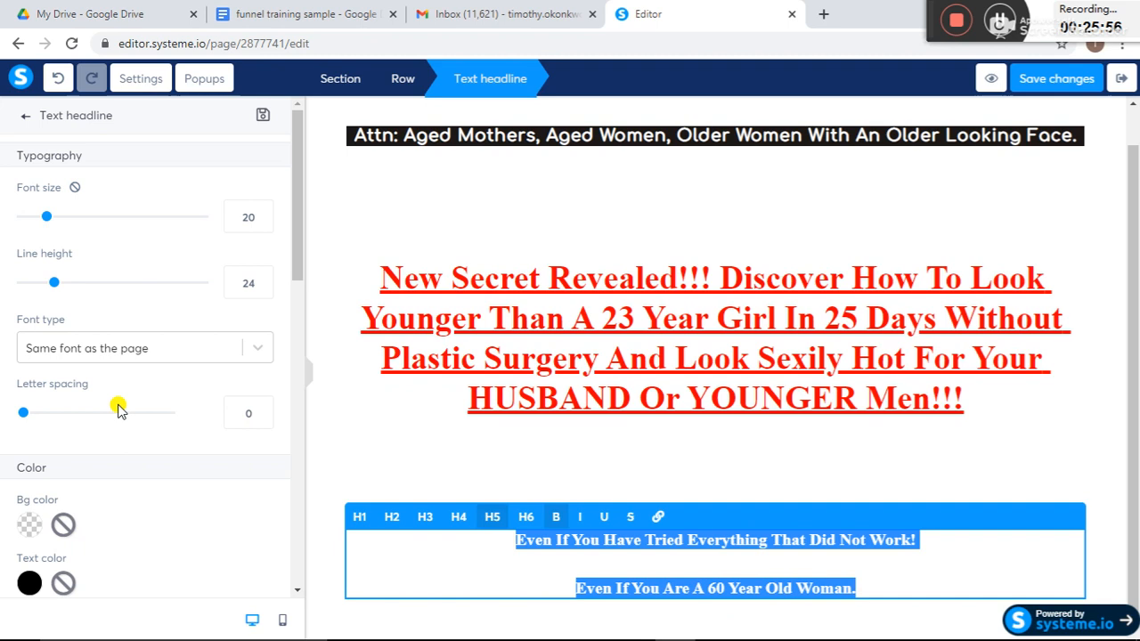
click(257, 348)
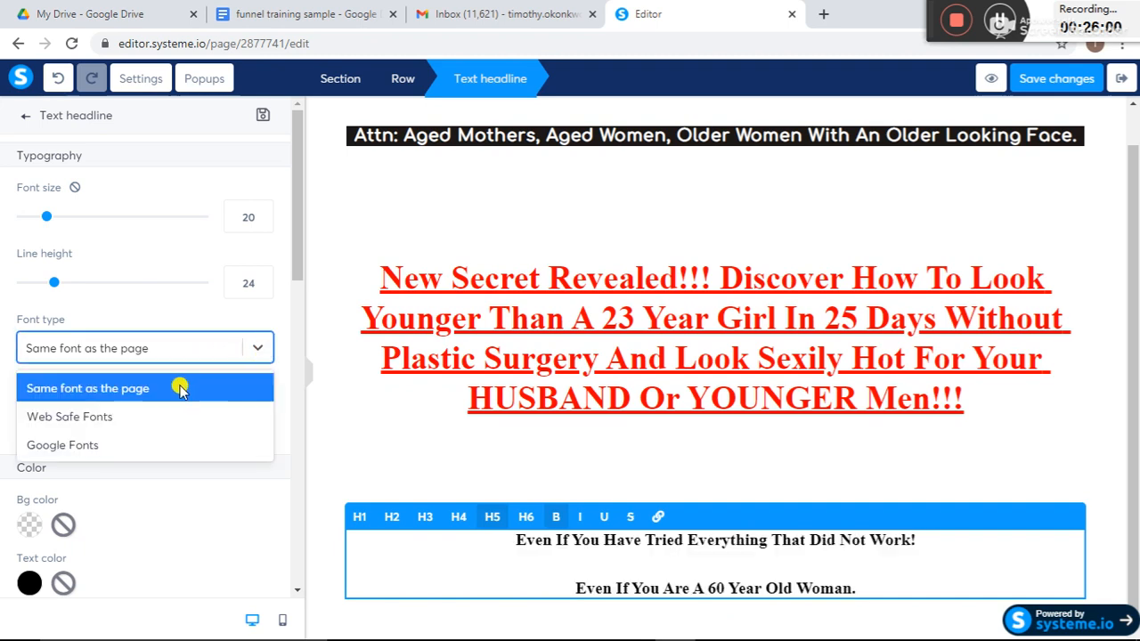
click(138, 444)
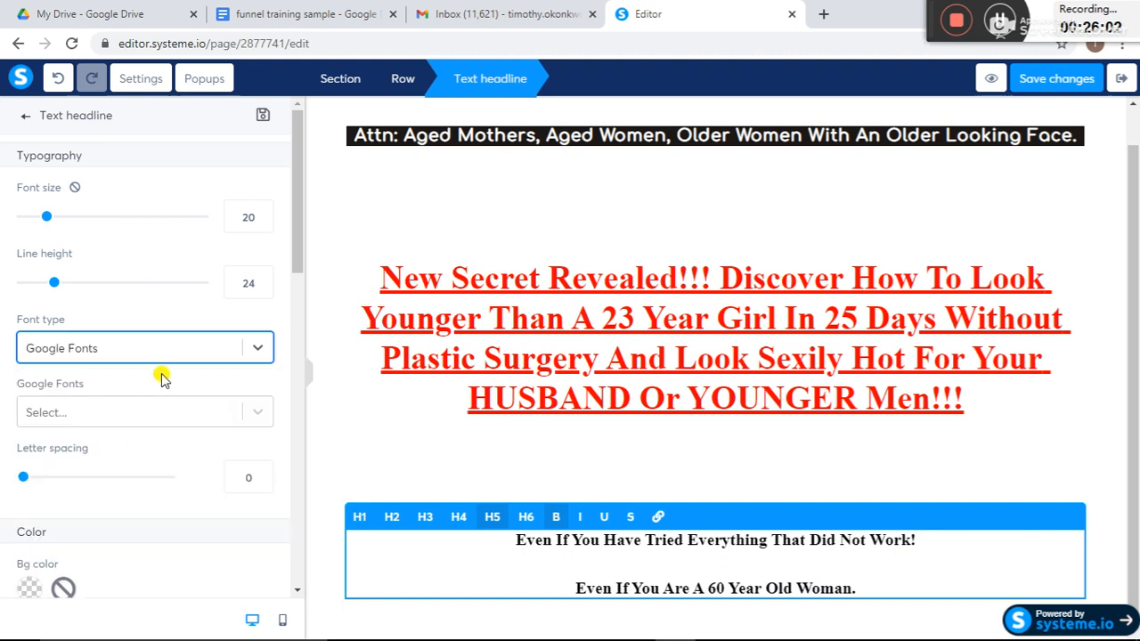
Step: Choose Comfortaa as the Google font for the "Even If You Have Tried Everything" headline
click(134, 415)
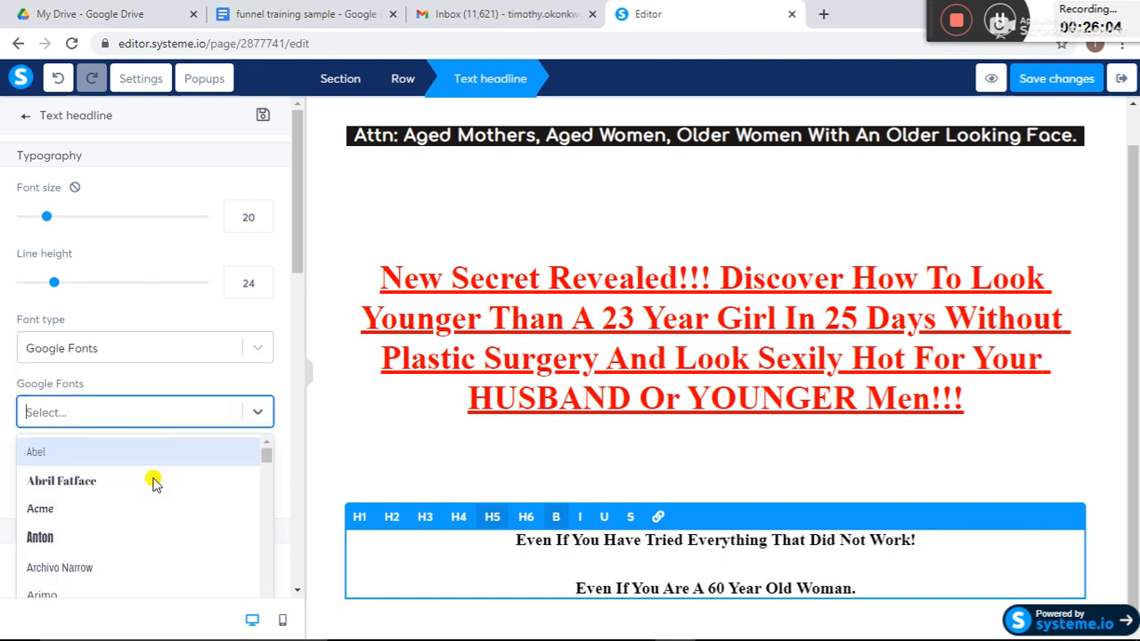
key(Down)
key(Down)
key(Down)
key(Down)
key(Down)
key(Down)
scroll(160, 504, down, 2)
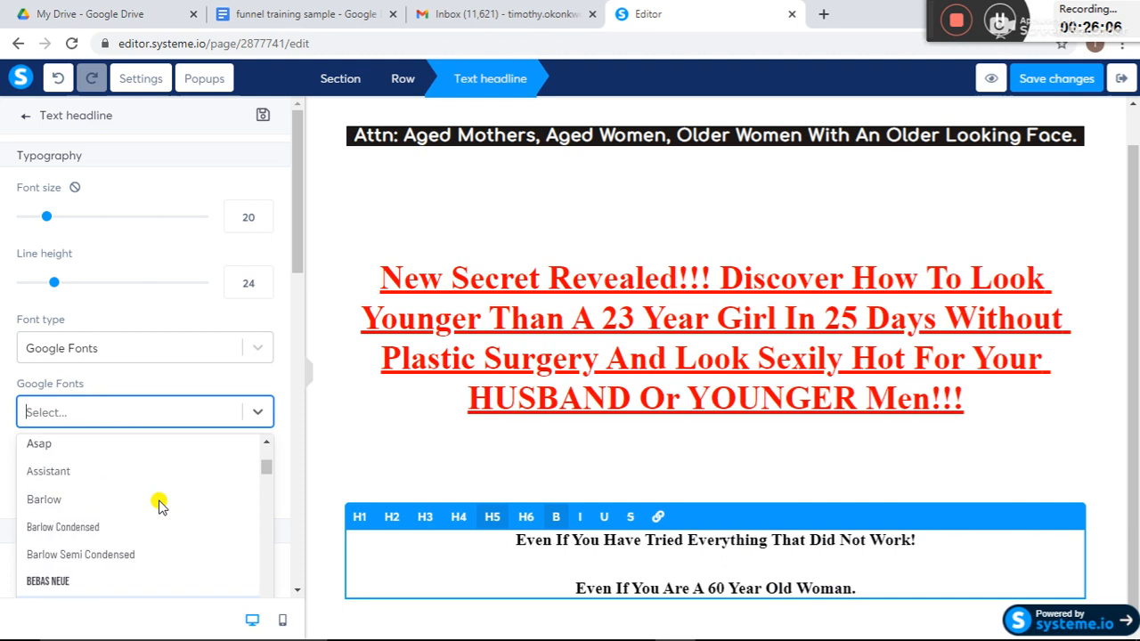
scroll(160, 504, down, 3)
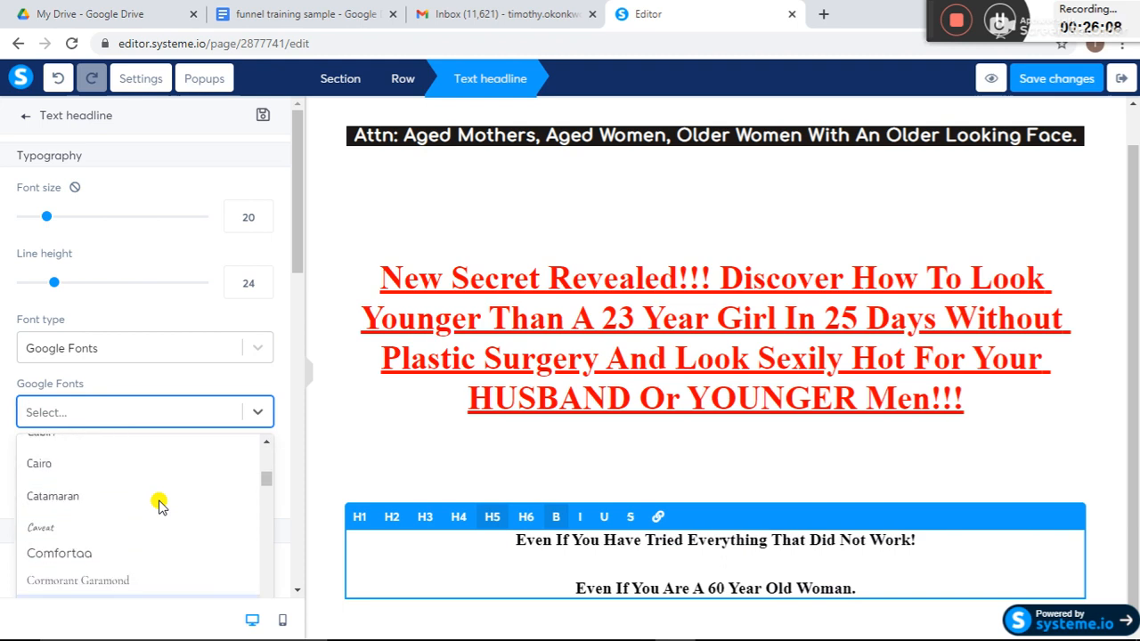
click(62, 554)
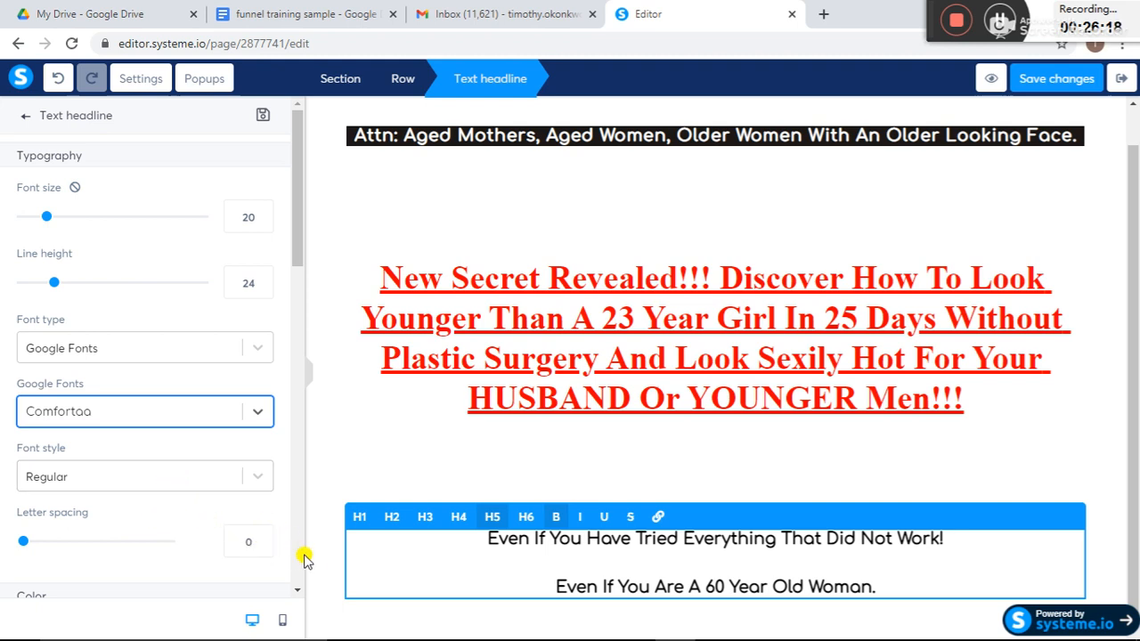
Step: Select all text in the "Even If You Have Tried Everything" headline and open its text color for editing
scroll(300, 593, down, 3)
scroll(300, 593, down, 3)
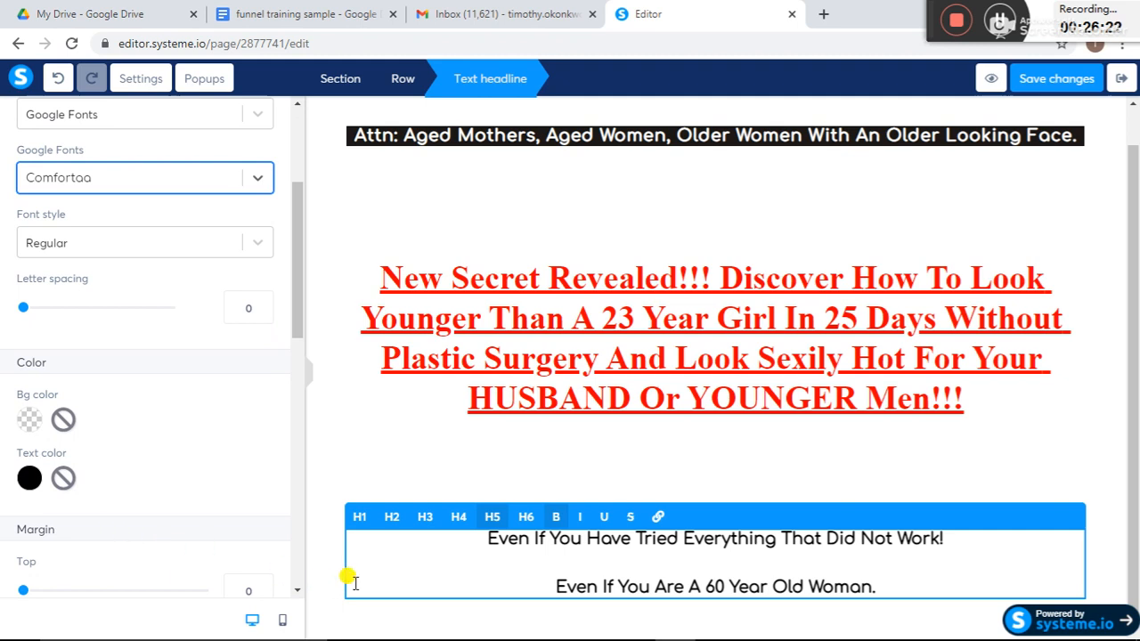
triple_click(479, 534)
triple_click(479, 534)
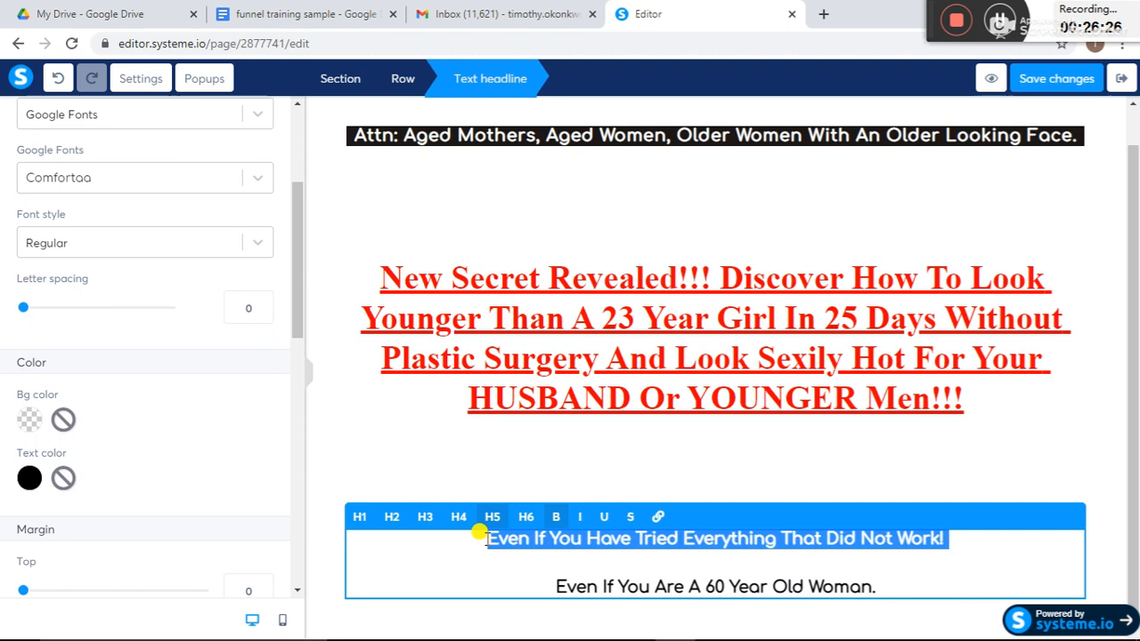
key(ctrl+a)
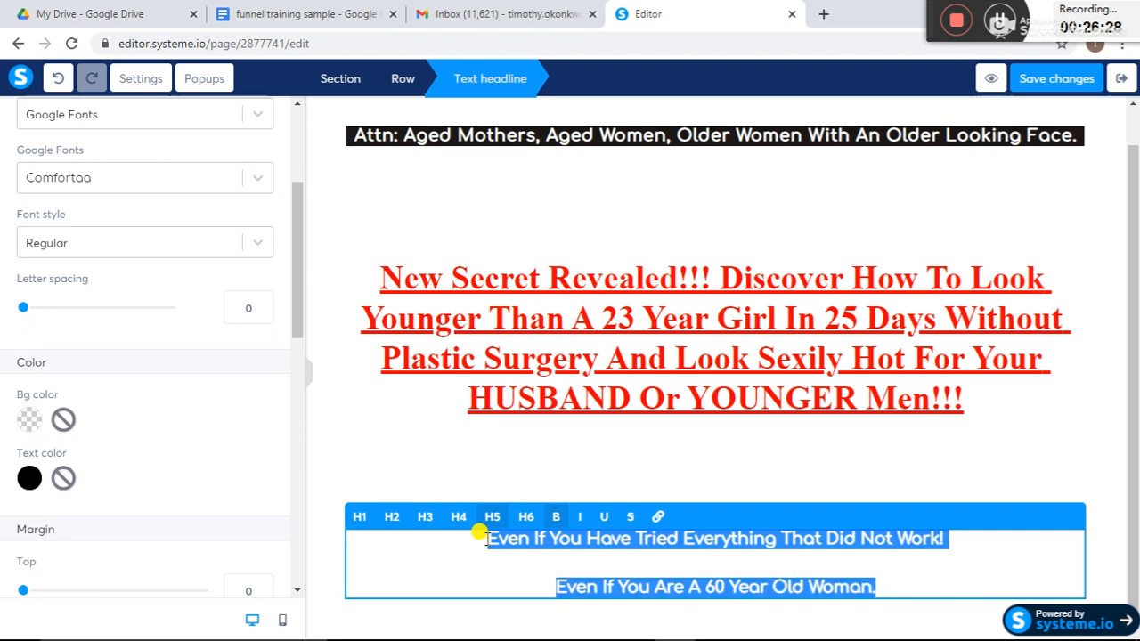
click(30, 479)
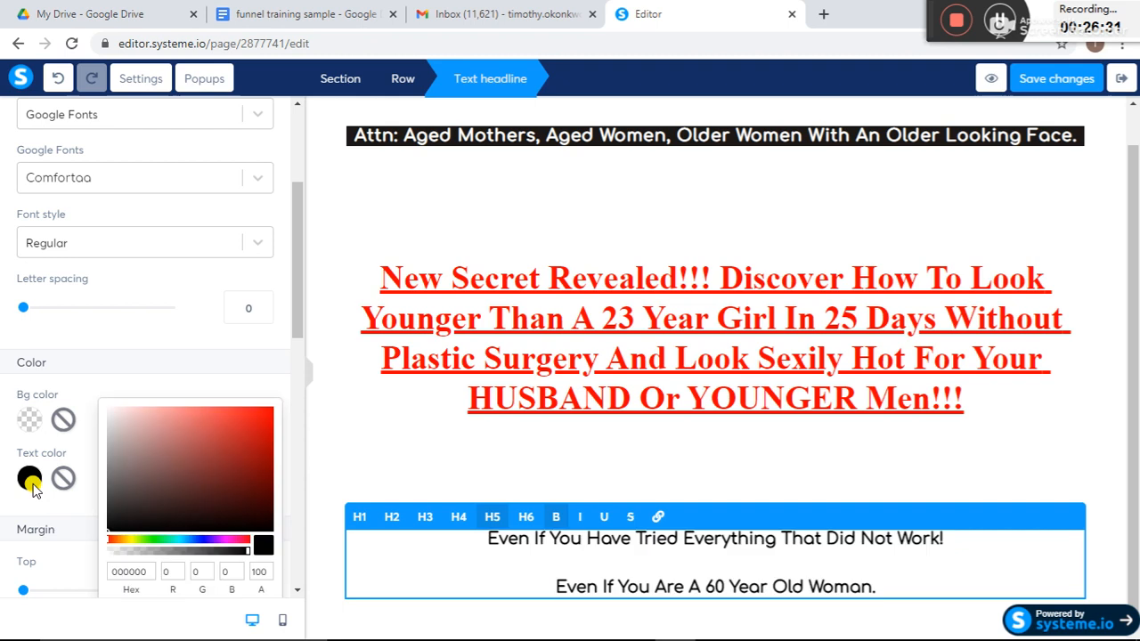
Step: Try yellow E9DD0E as the text color of the "Even If You Have Tried Everything" headline
click(128, 540)
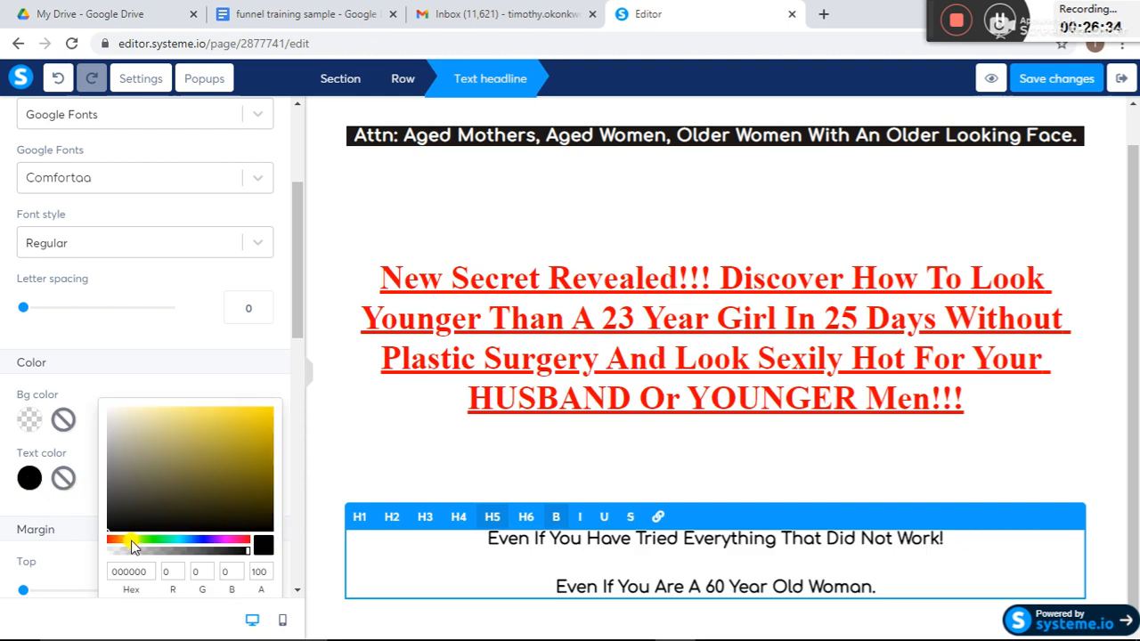
click(132, 541)
click(124, 539)
click(537, 561)
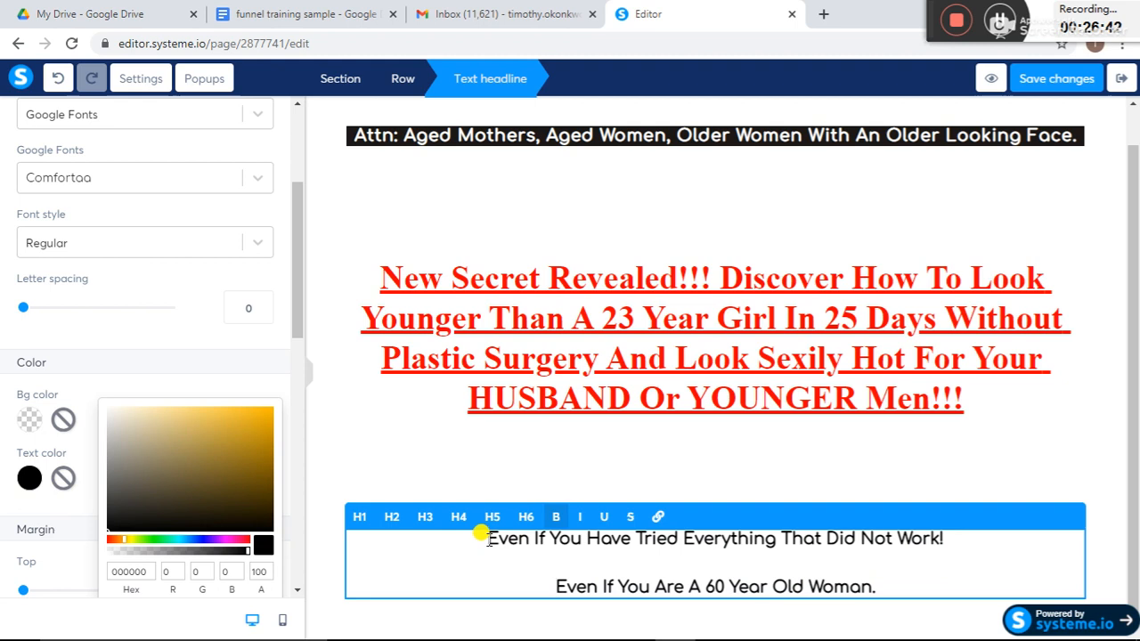
drag(486, 538, 897, 579)
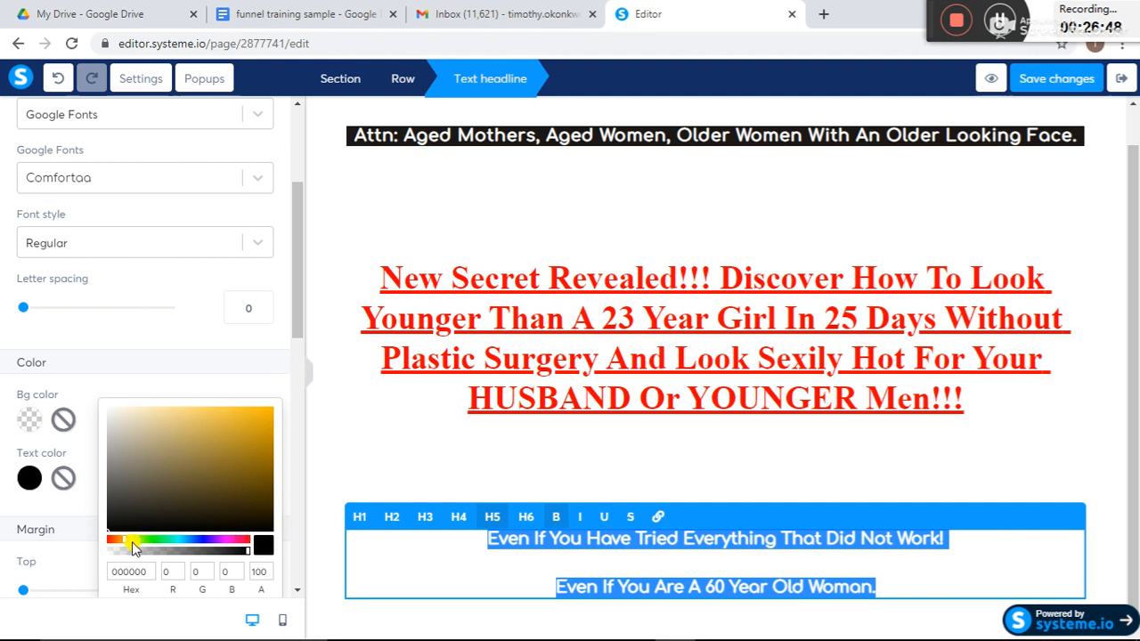
drag(127, 540, 97, 542)
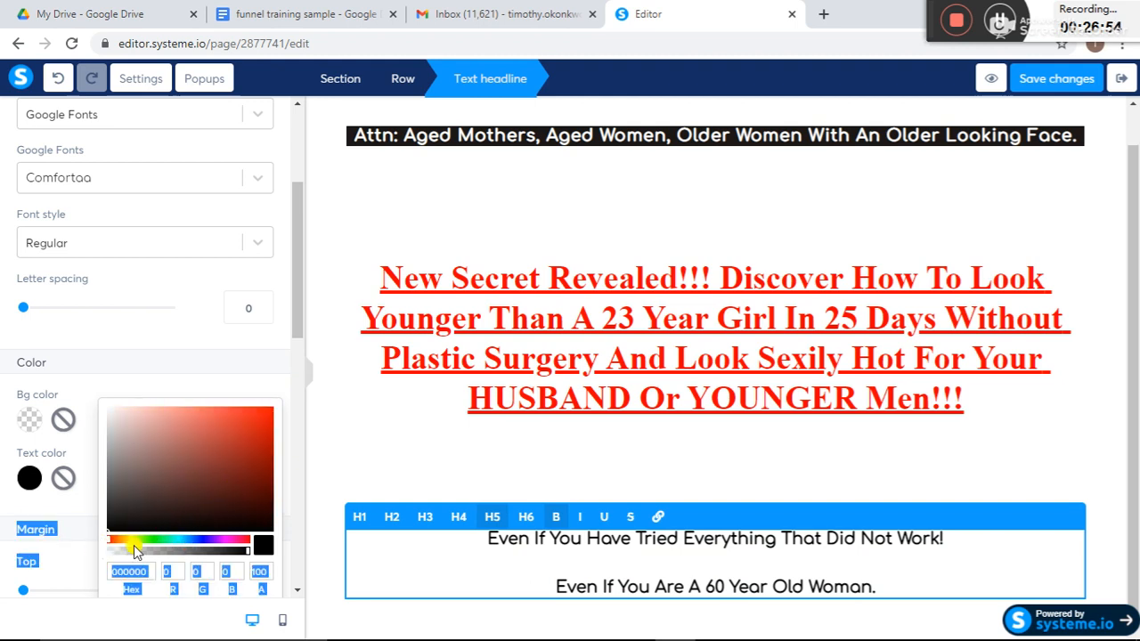
click(130, 538)
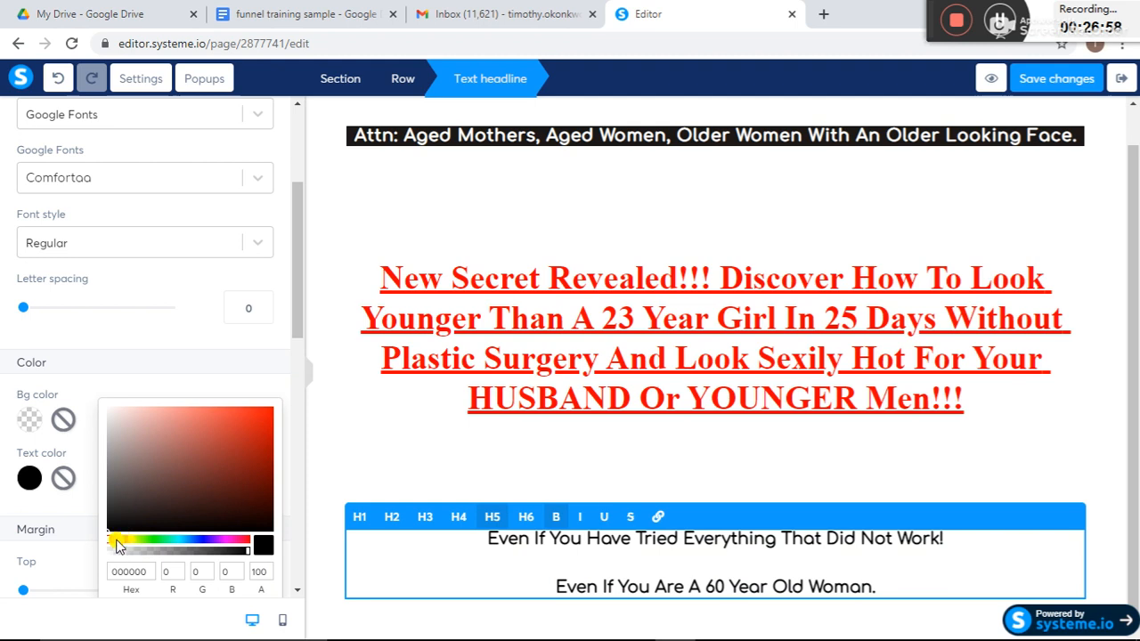
click(117, 542)
click(130, 540)
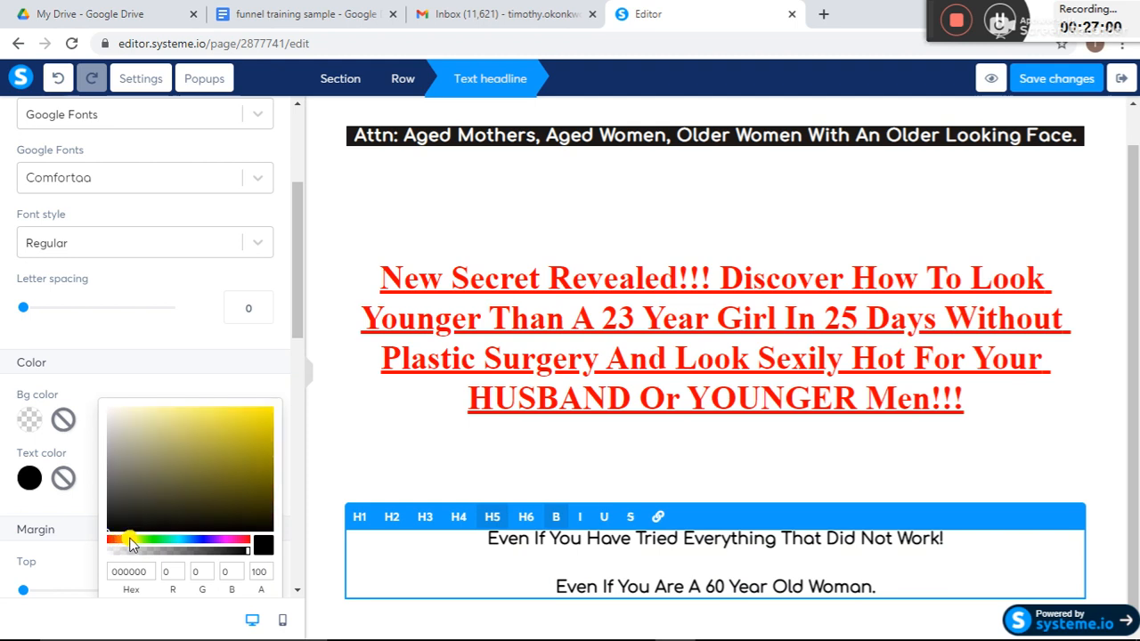
click(241, 430)
click(263, 418)
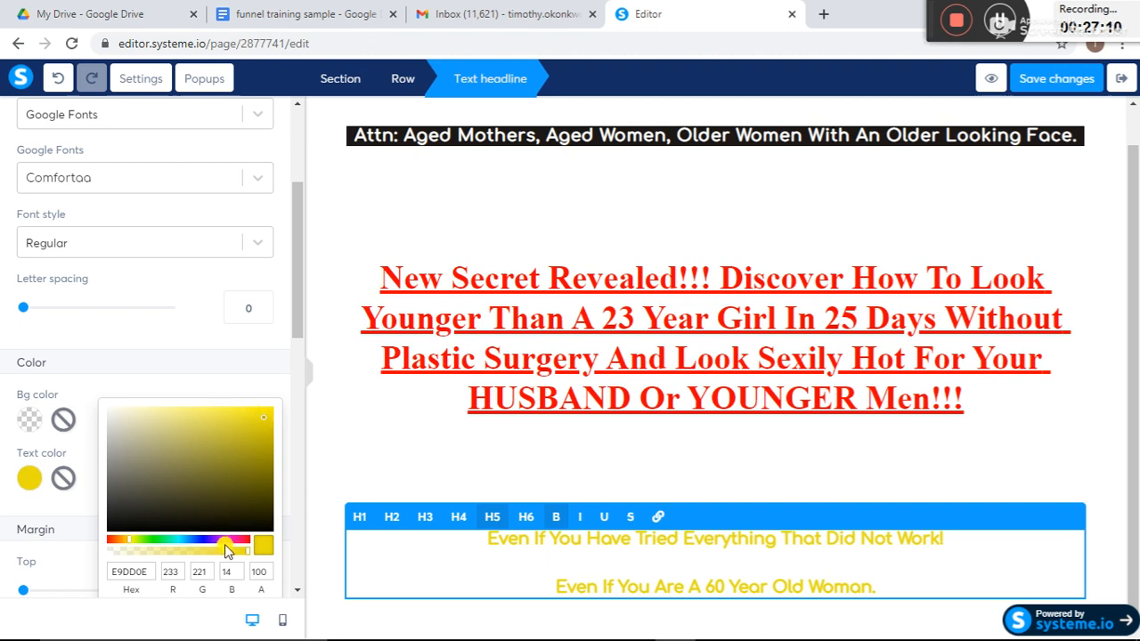
Step: Set the text color of the "Even If You Have Tried Everything" headline to dark blue 051158 and close the color picker
click(199, 541)
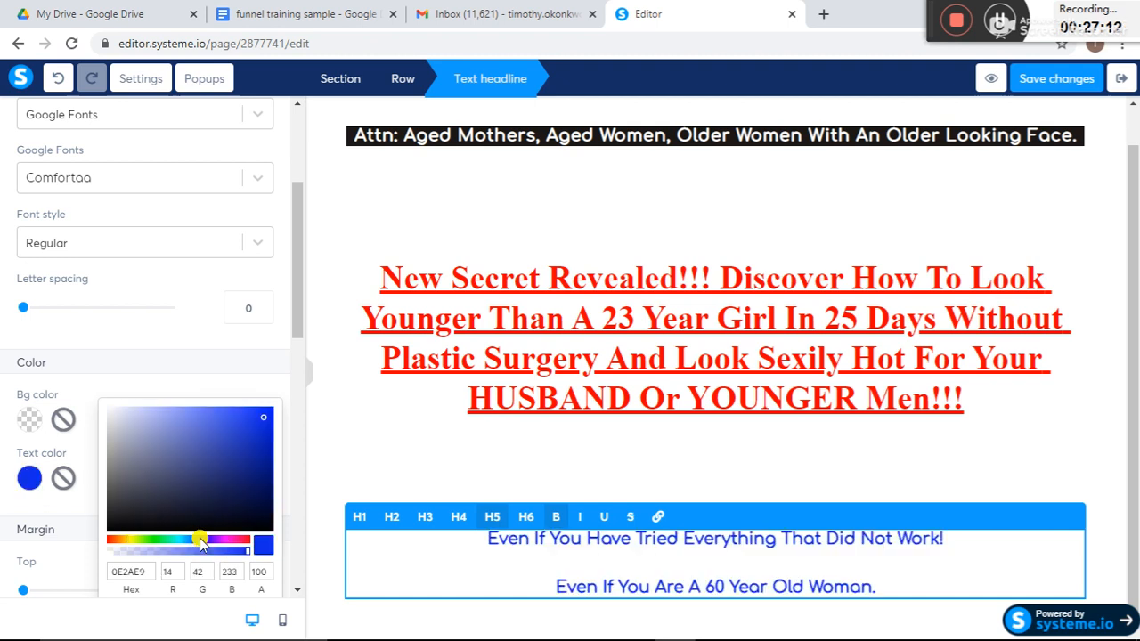
click(249, 495)
click(259, 471)
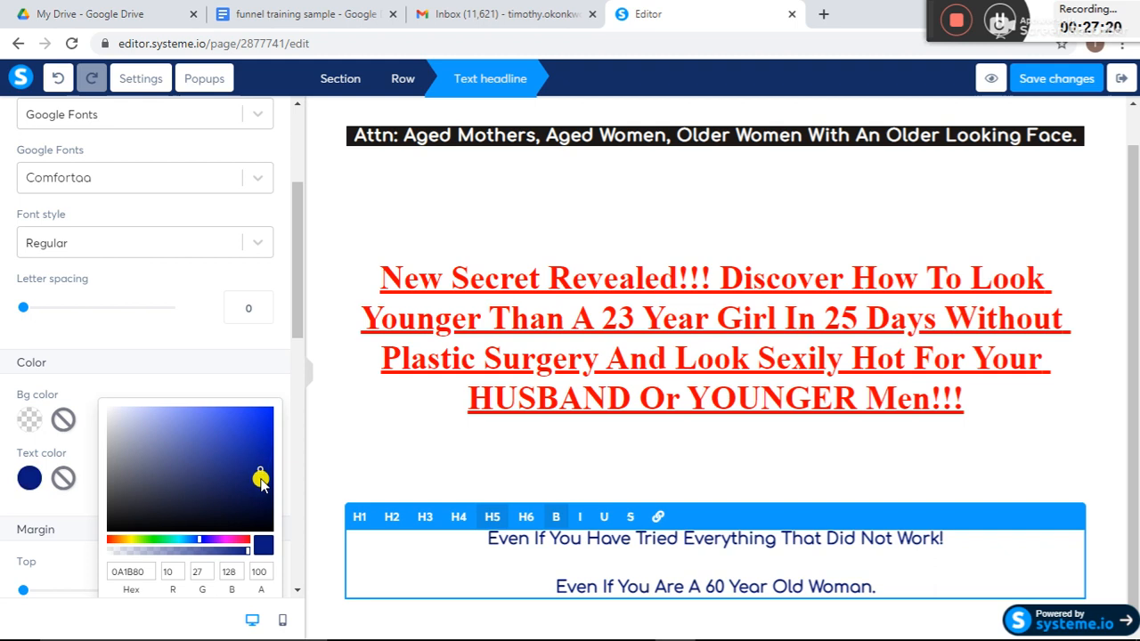
click(264, 492)
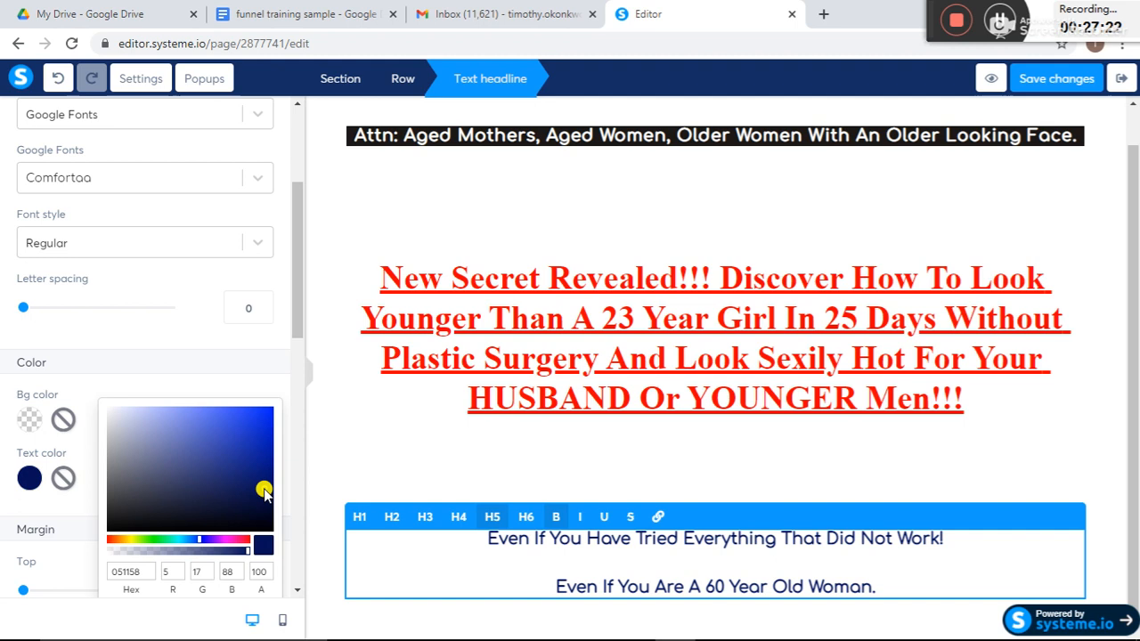
click(186, 333)
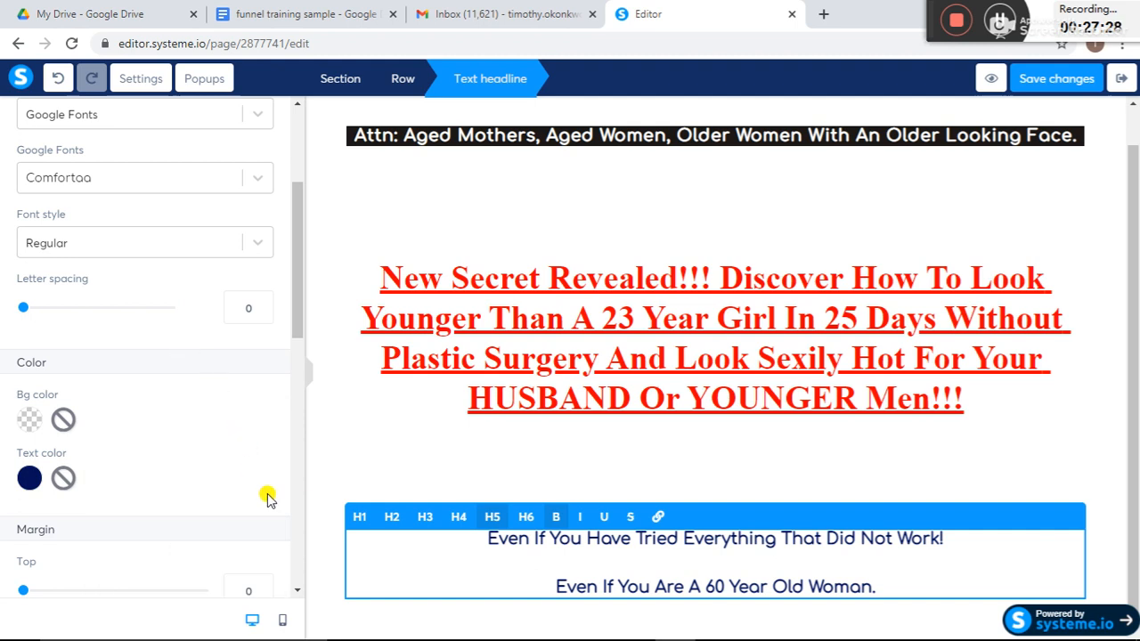
Step: Try both lines of the dark blue headline without bold, restore the bold, and deselect the headline
triple_click(500, 533)
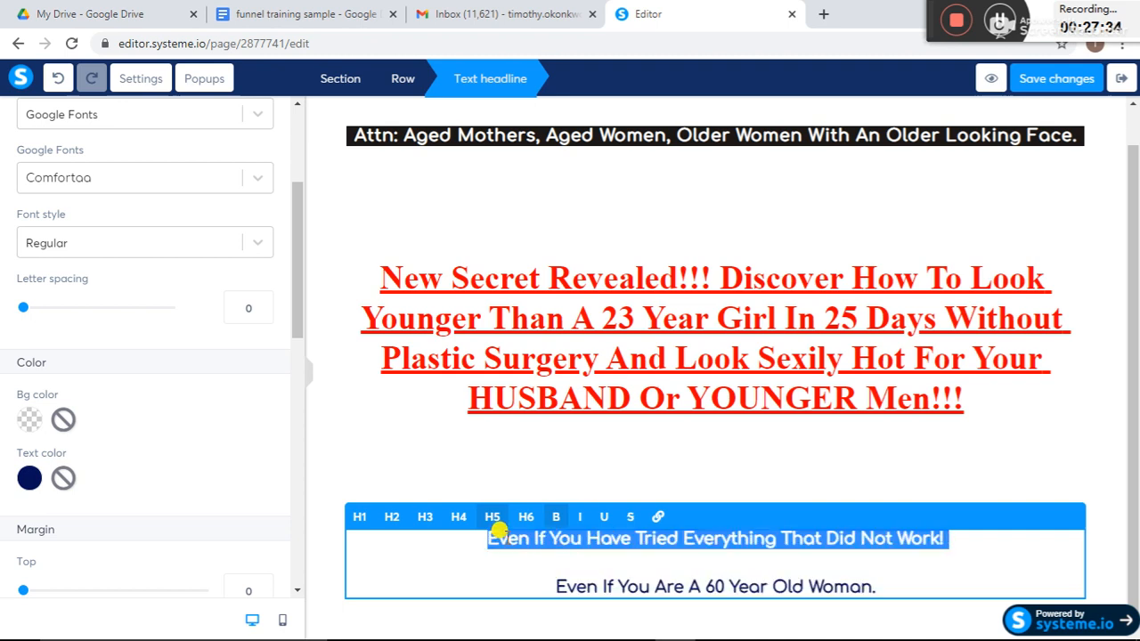
click(492, 536)
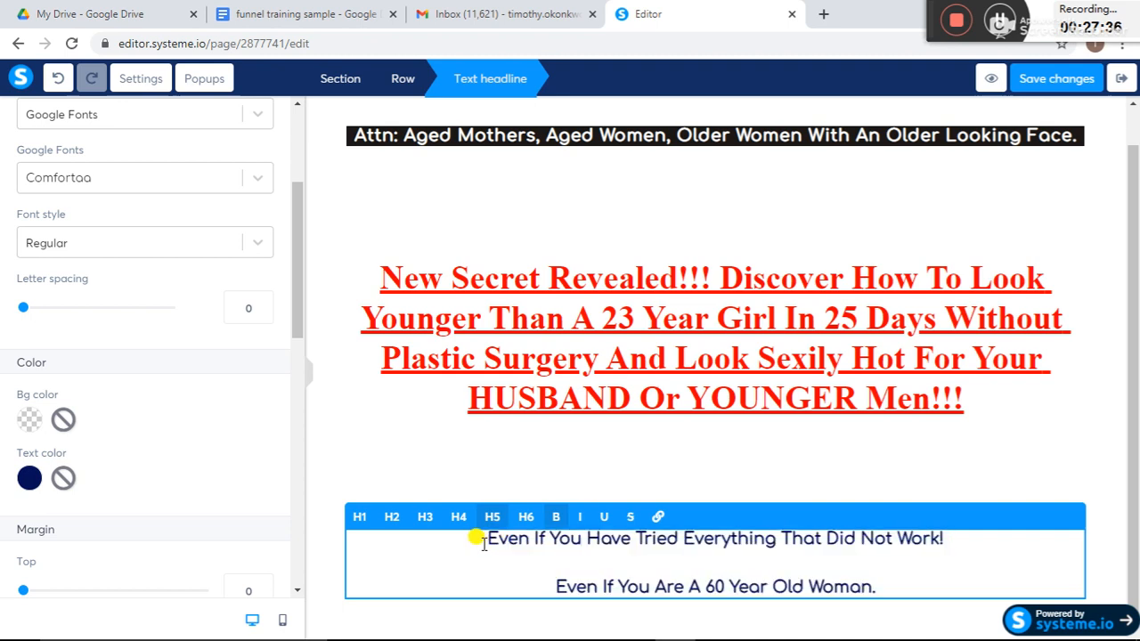
drag(475, 537, 882, 580)
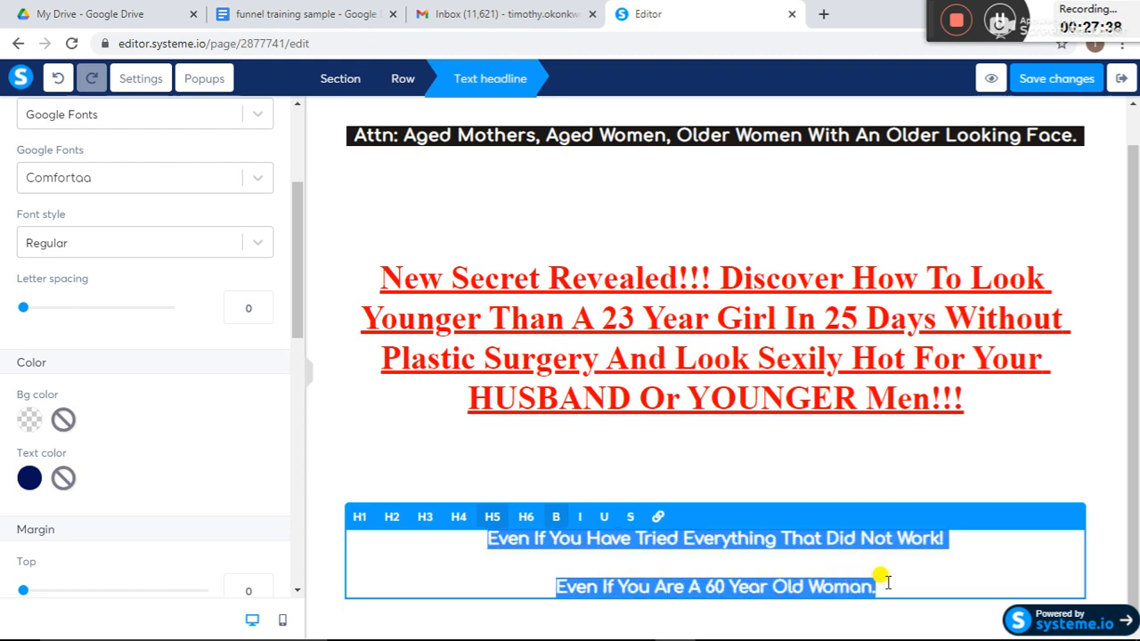
click(552, 518)
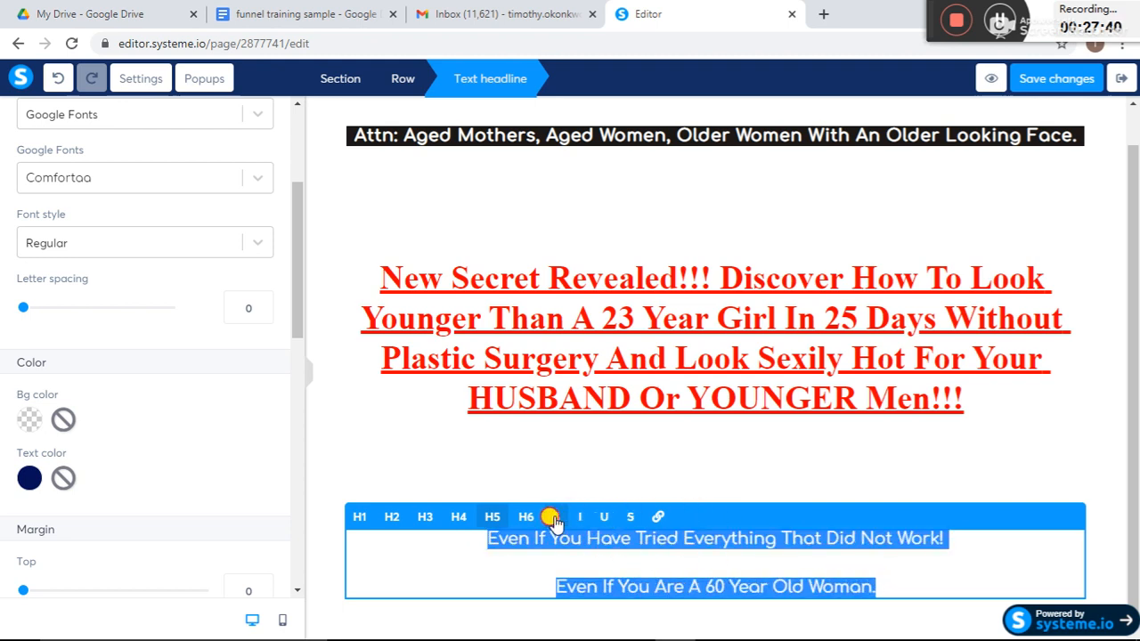
click(552, 518)
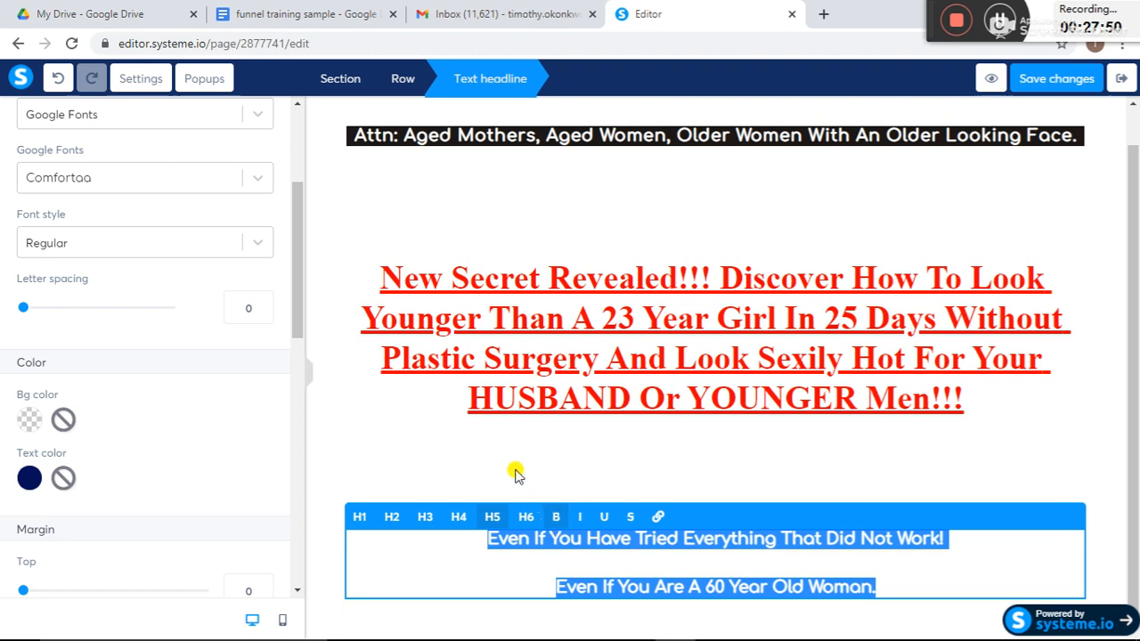
click(456, 452)
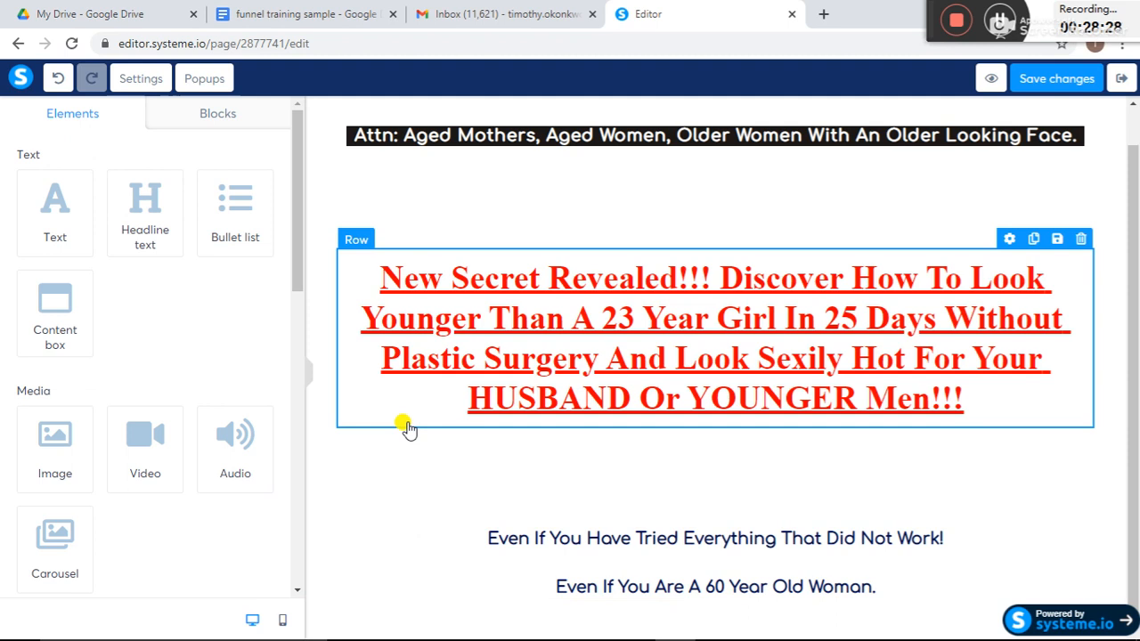
Step: Switch to the funnel training sample document and examine the before-and-after pictures below the "Even If You Are A 60 Year Old Woman" line
click(307, 15)
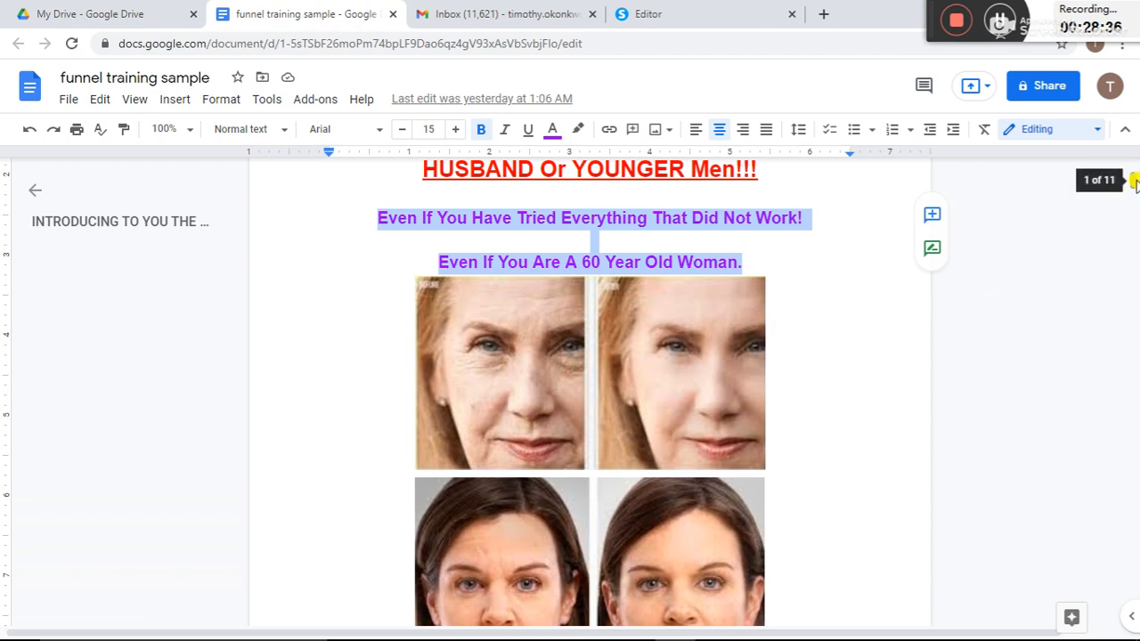
drag(1135, 182, 1133, 207)
mouse_move(1133, 194)
mouse_down()
mouse_move(1130, 181)
mouse_move(1134, 191)
mouse_up()
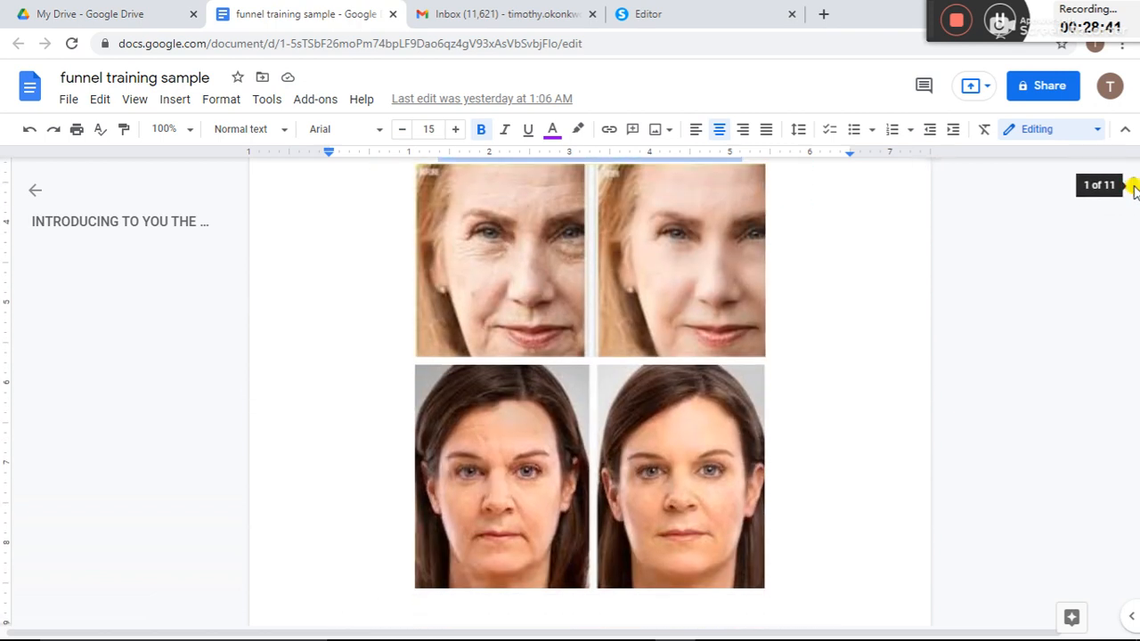
right_click(570, 219)
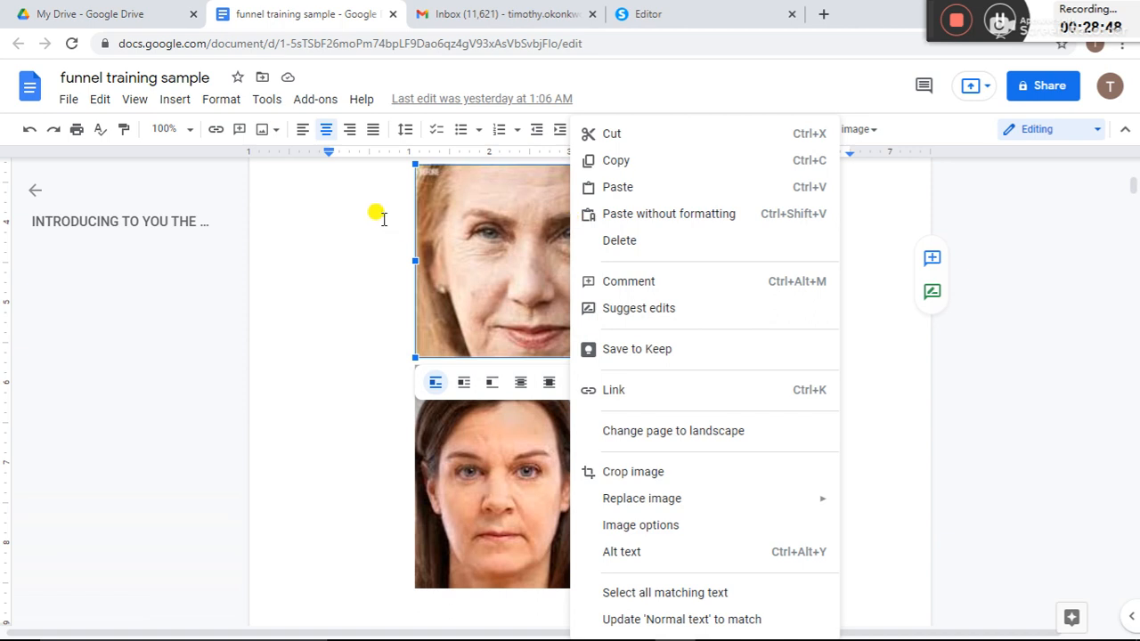
click(339, 236)
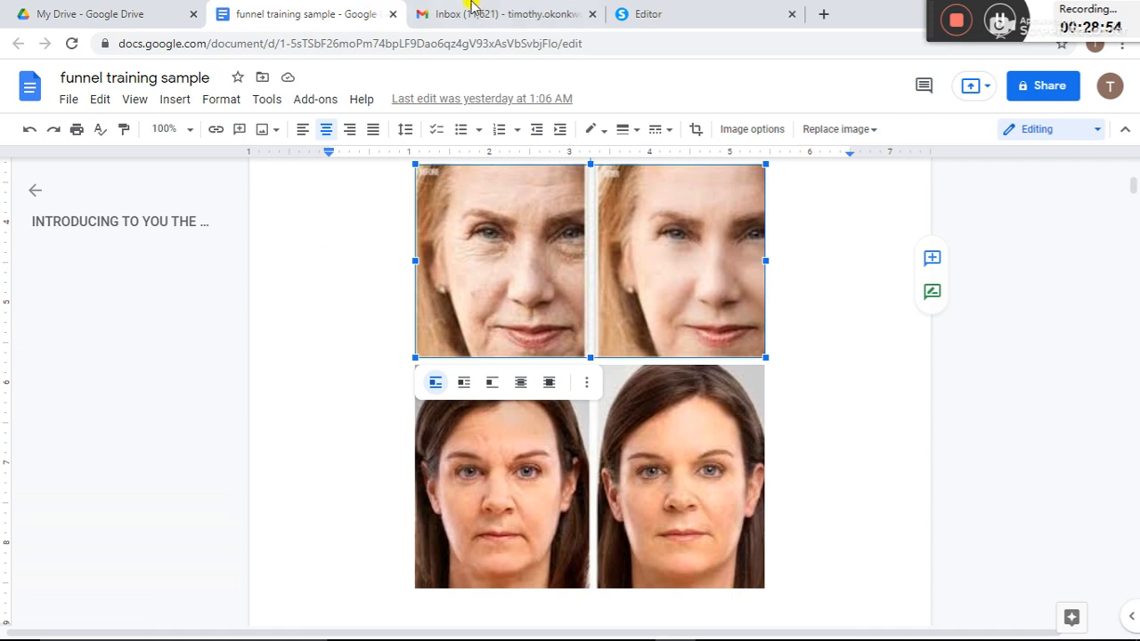
Step: Back in the page editor, add an image below the "Even If You Have Tried Everything" headline, uploading "before and after 2" from Downloads
click(678, 22)
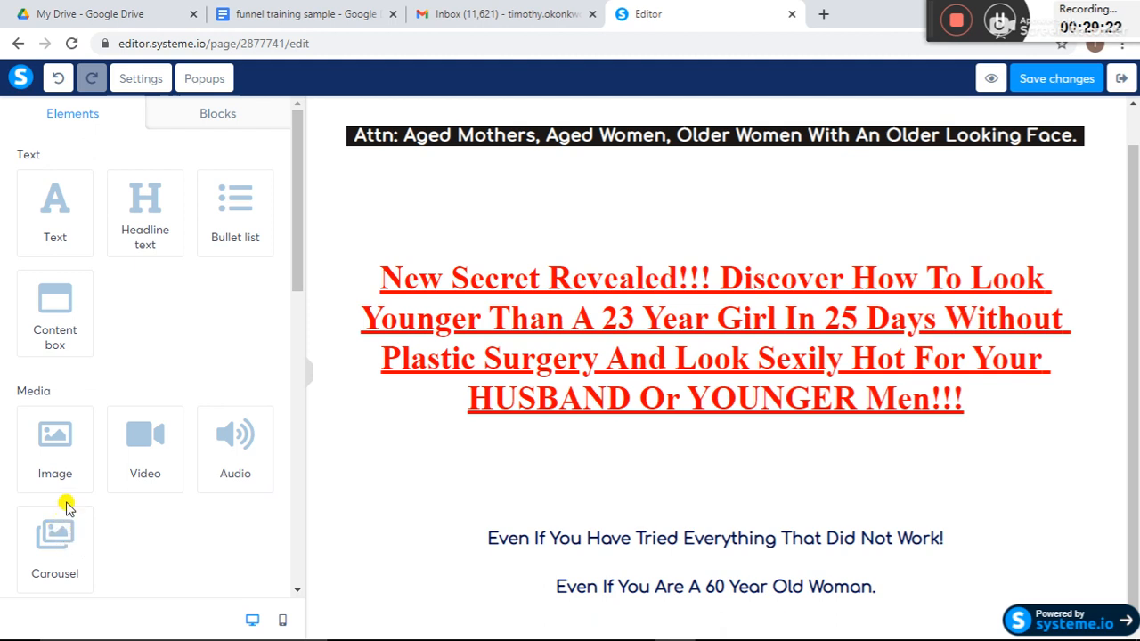
drag(51, 443, 691, 579)
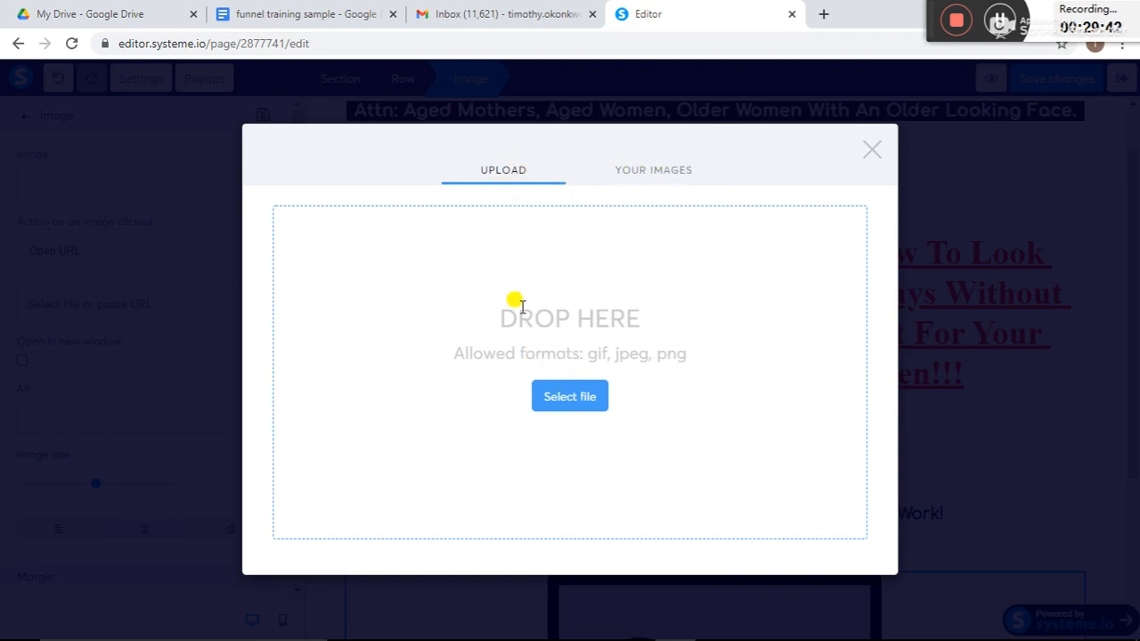
click(570, 397)
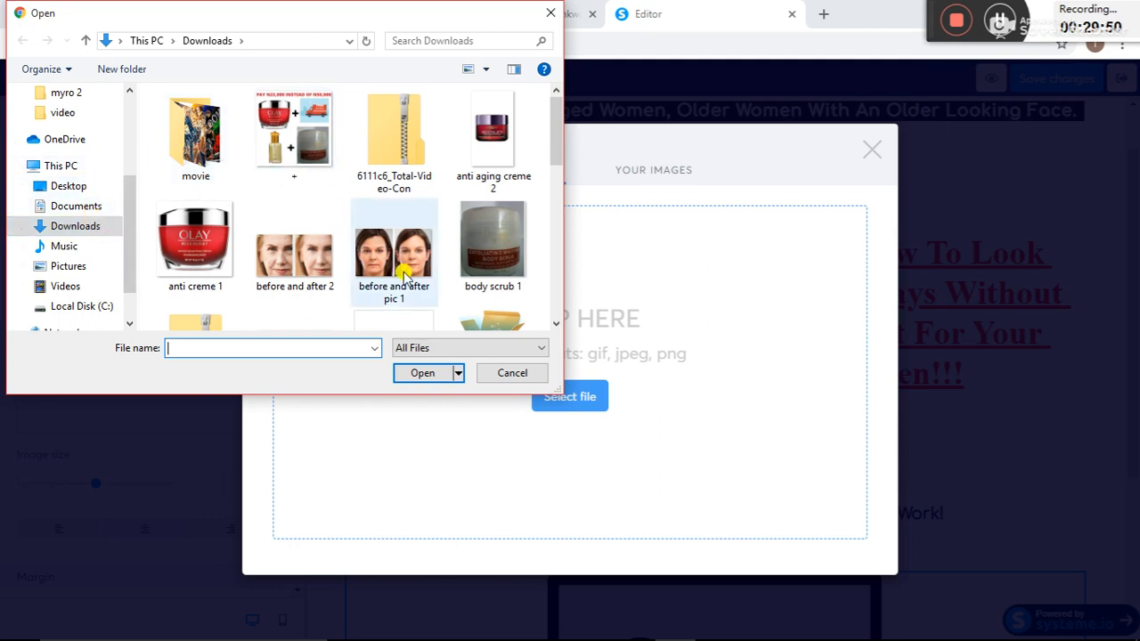
double_click(302, 255)
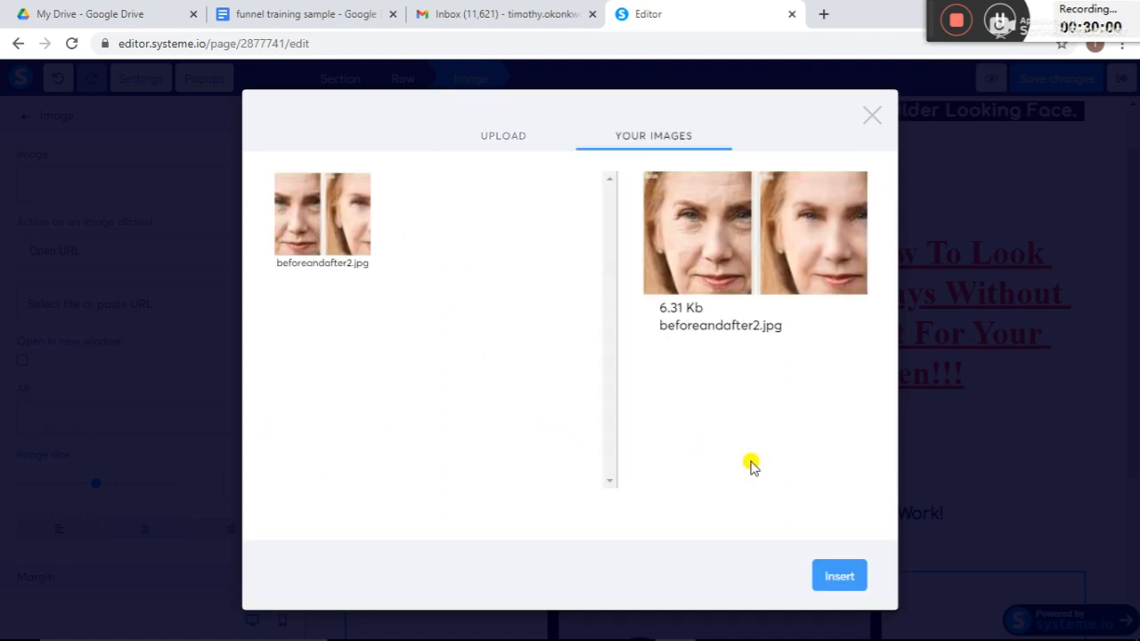
click(840, 575)
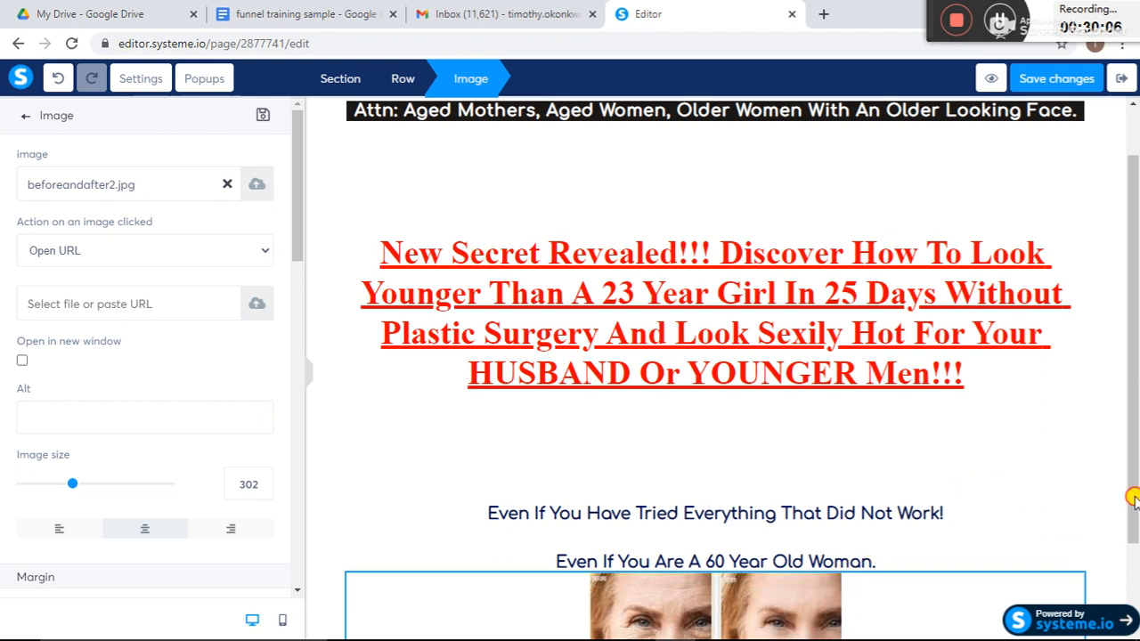
Step: Enlarge the first before-and-after image to a size of 447 and deselect it
click(1133, 532)
drag(1133, 532, 1133, 627)
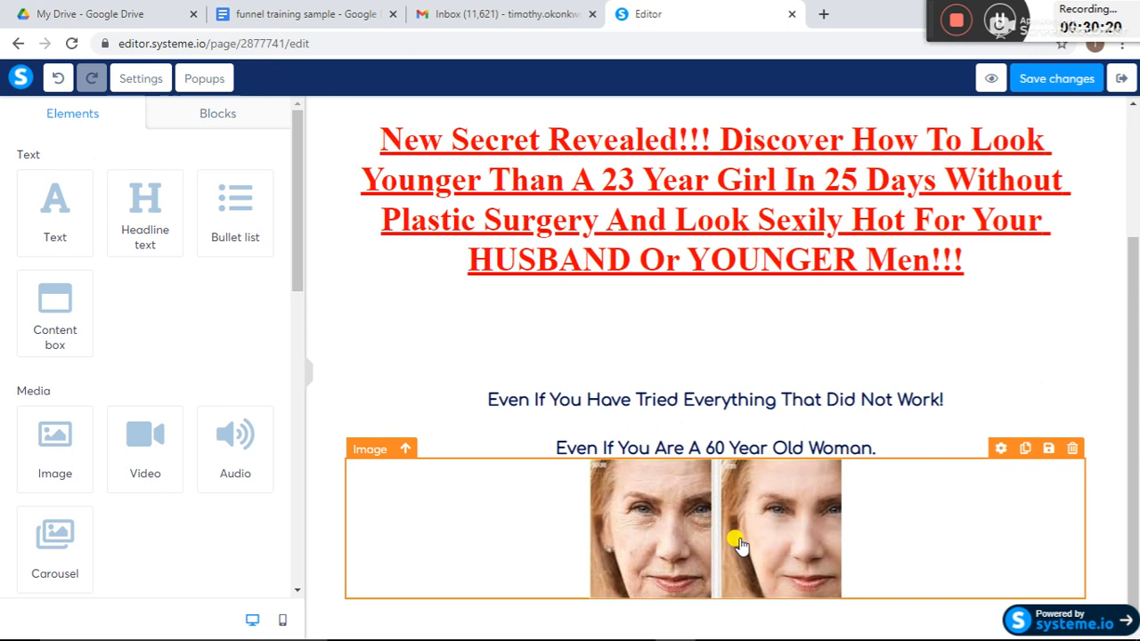
click(636, 547)
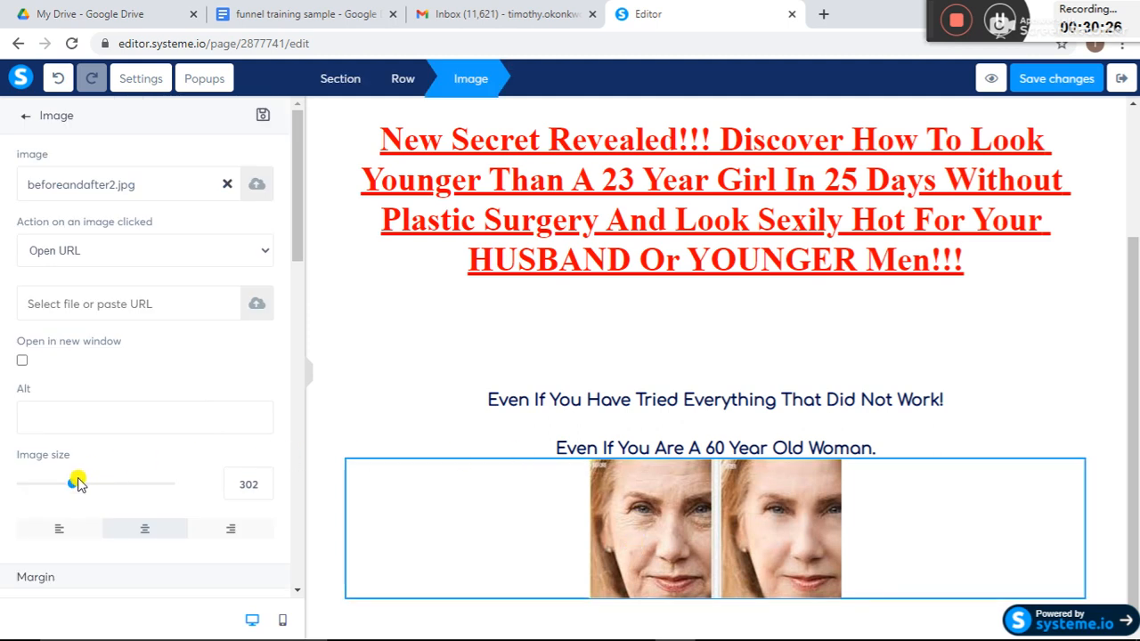
drag(74, 493, 104, 499)
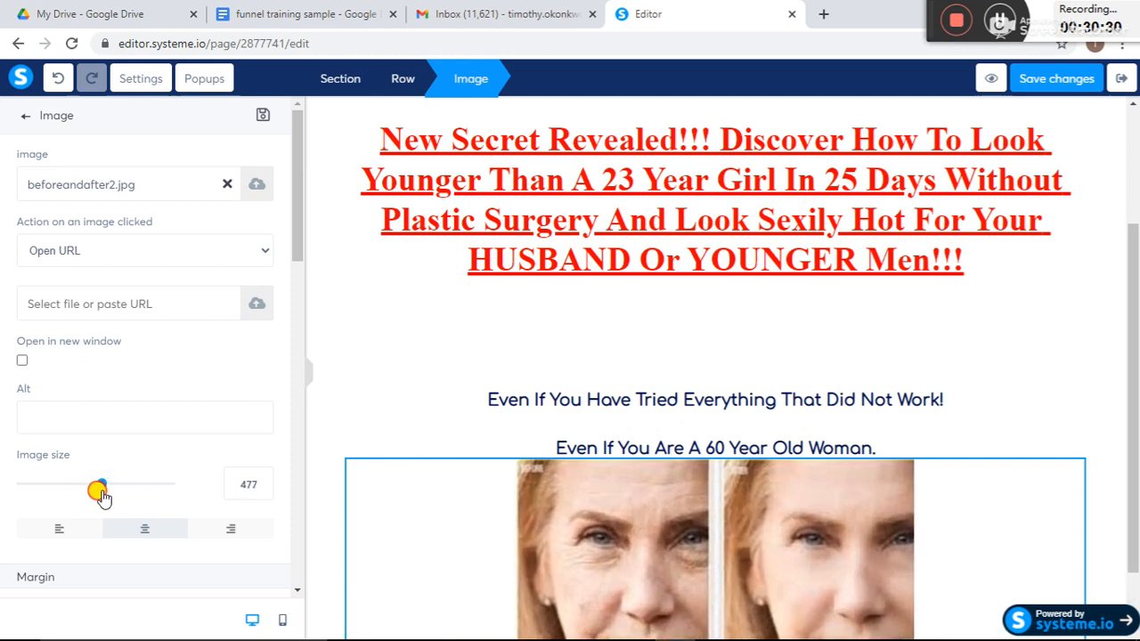
drag(104, 499, 98, 501)
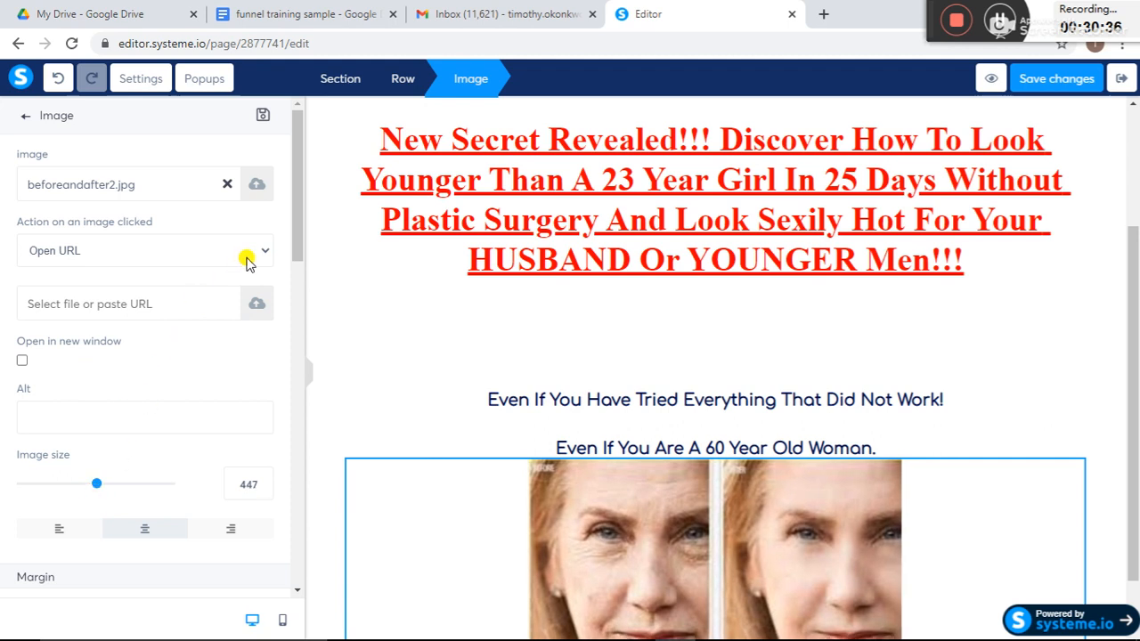
drag(296, 223, 312, 339)
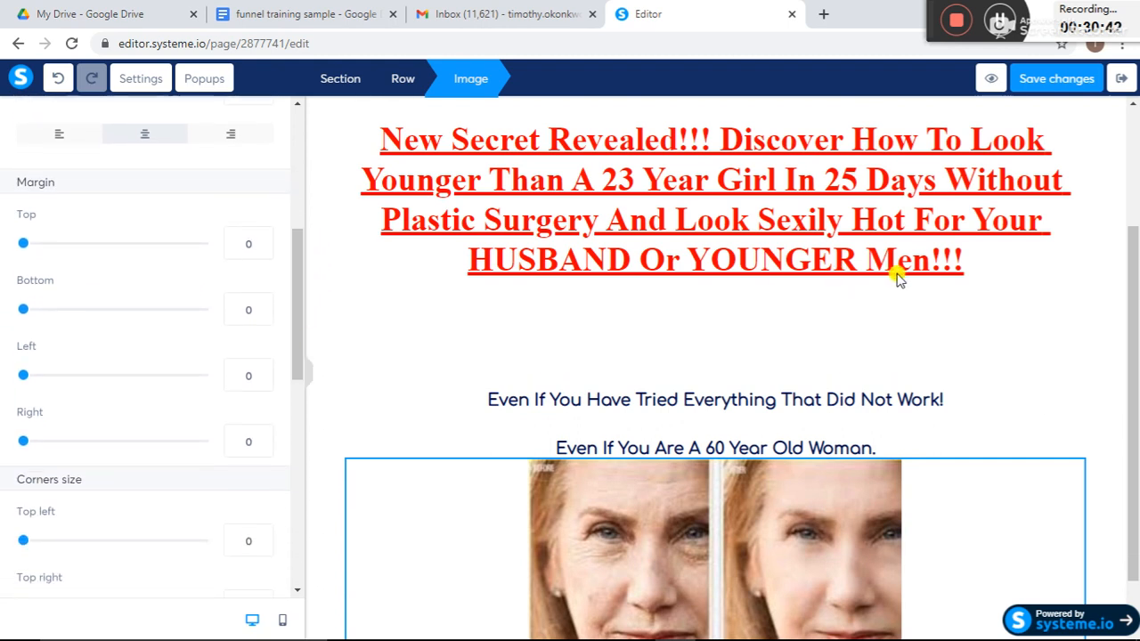
click(1135, 267)
drag(1135, 267, 1128, 561)
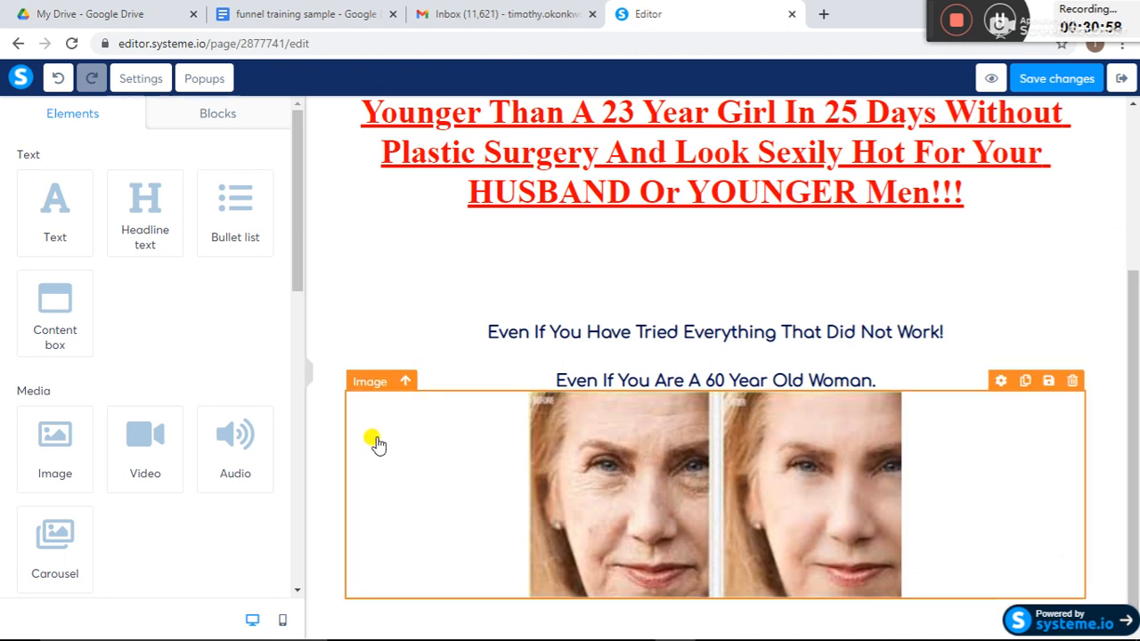
click(302, 354)
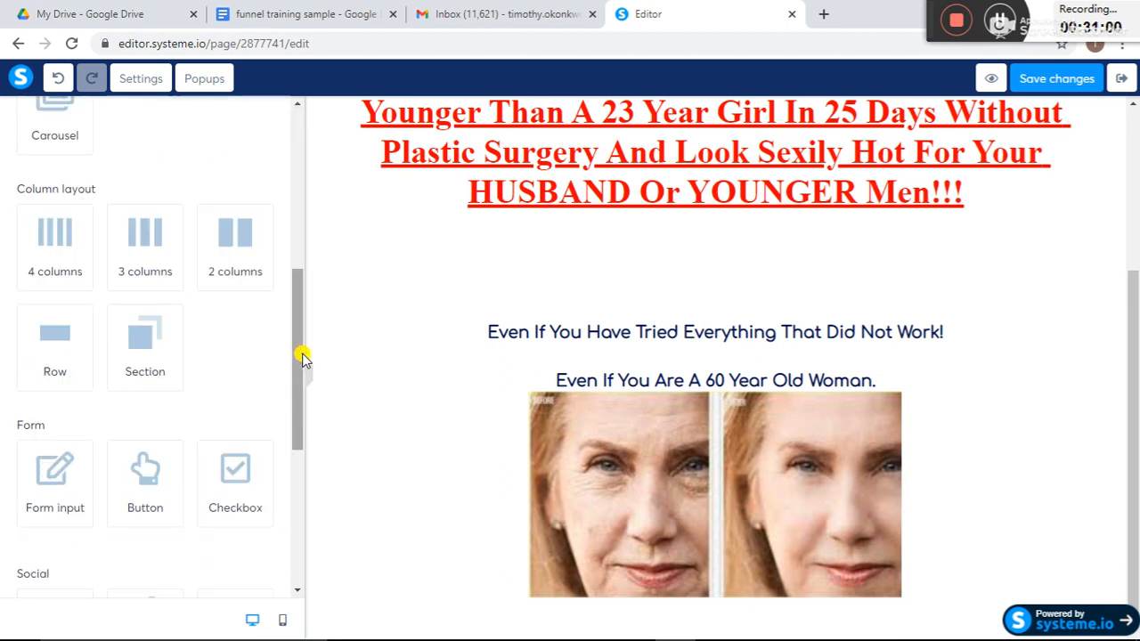
click(301, 519)
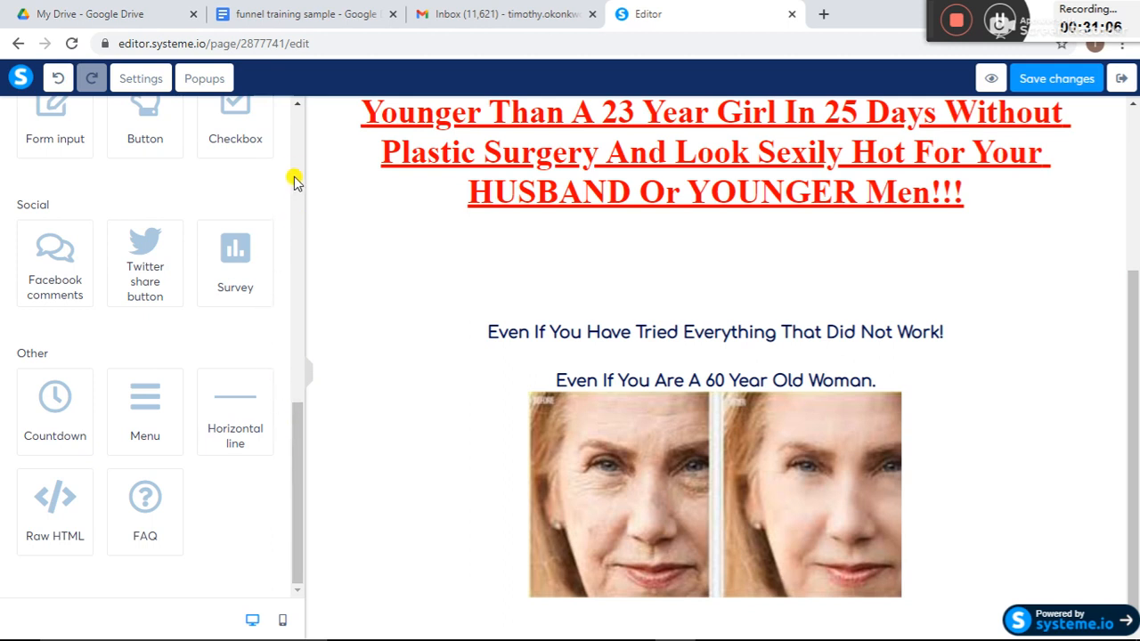
scroll(295, 166, up, 5)
scroll(297, 152, up, 4)
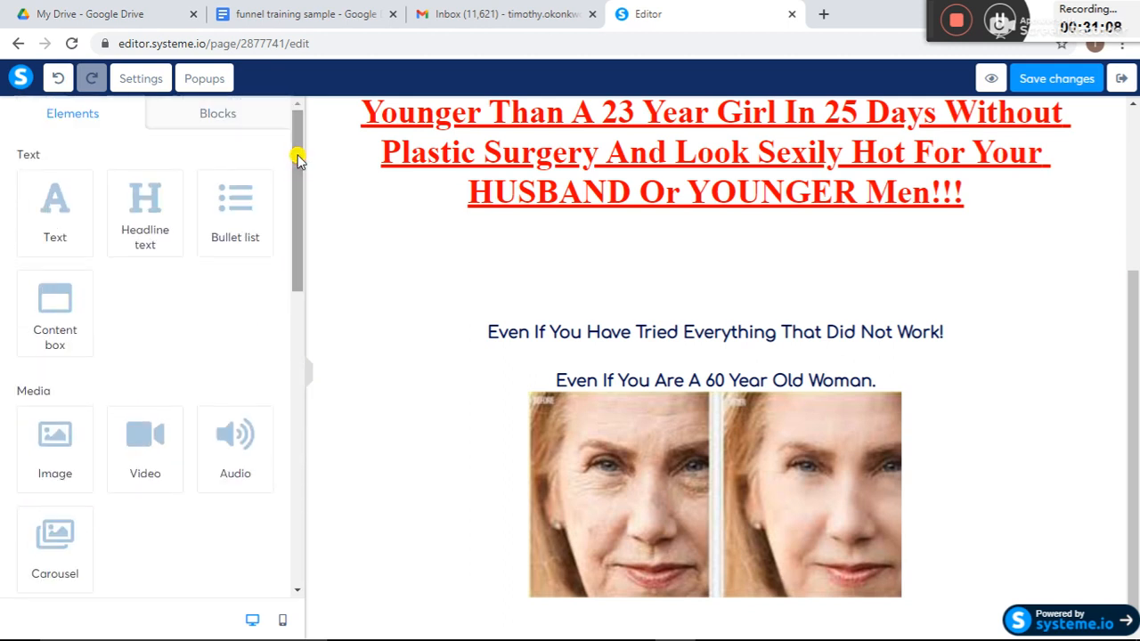
Step: Check the second picture in the sample document, then add an image below the first one, uploading "before and after pic 1"
click(294, 16)
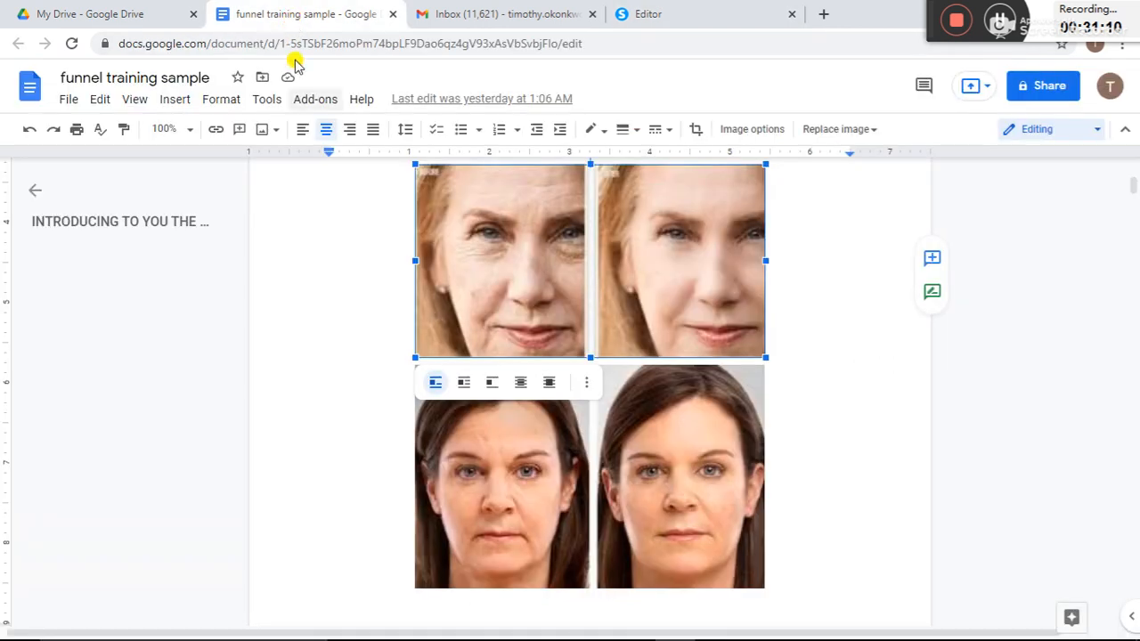
click(627, 491)
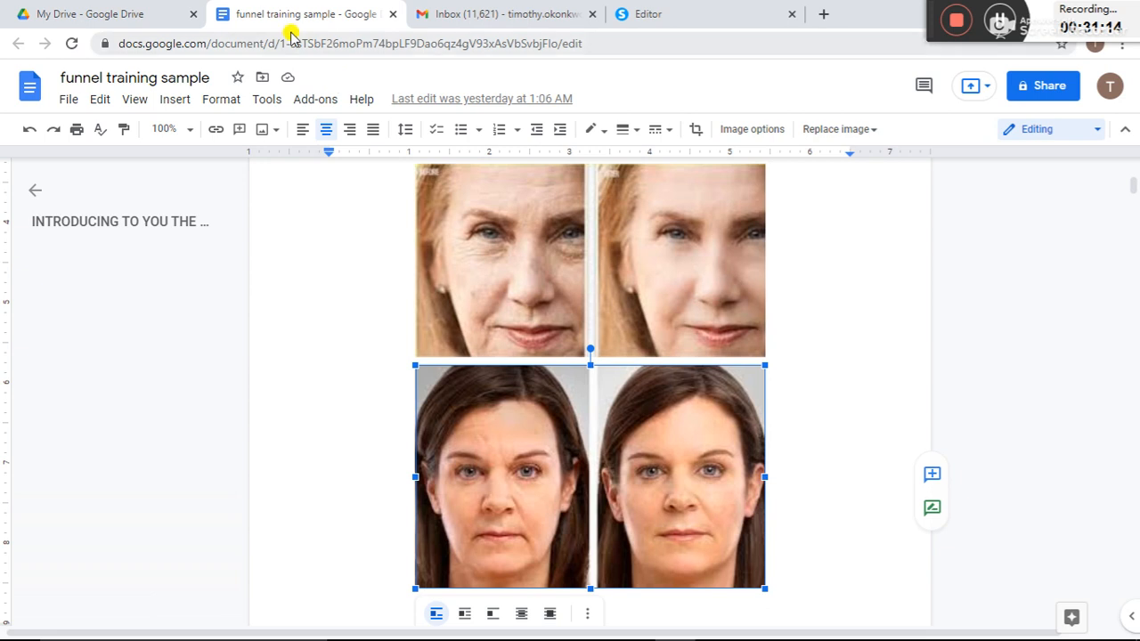
click(682, 13)
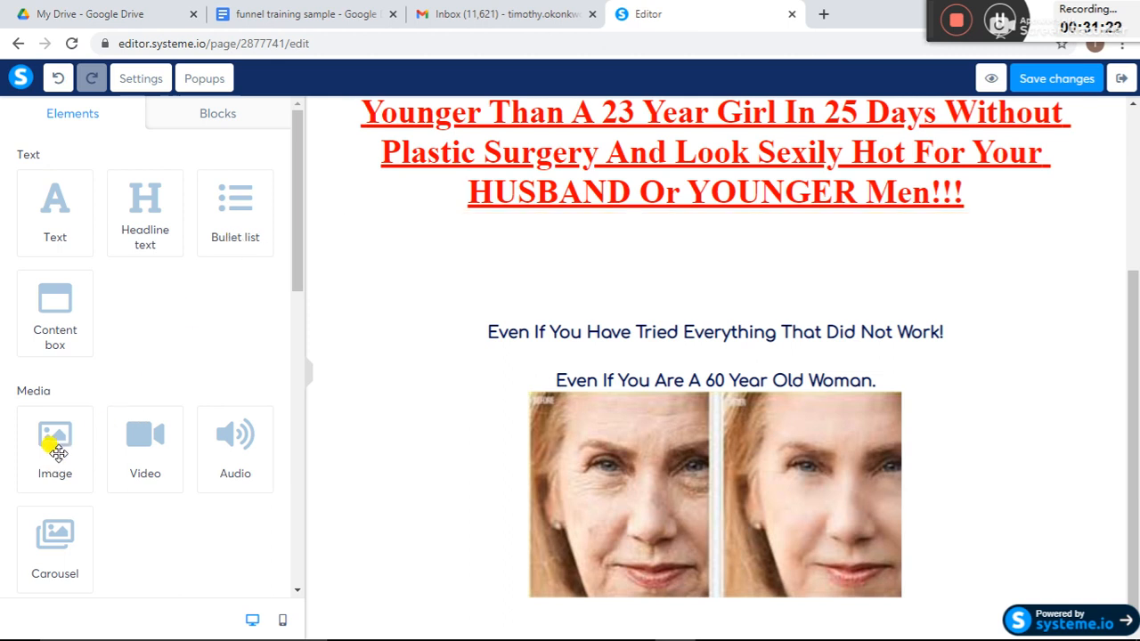
drag(58, 454, 700, 606)
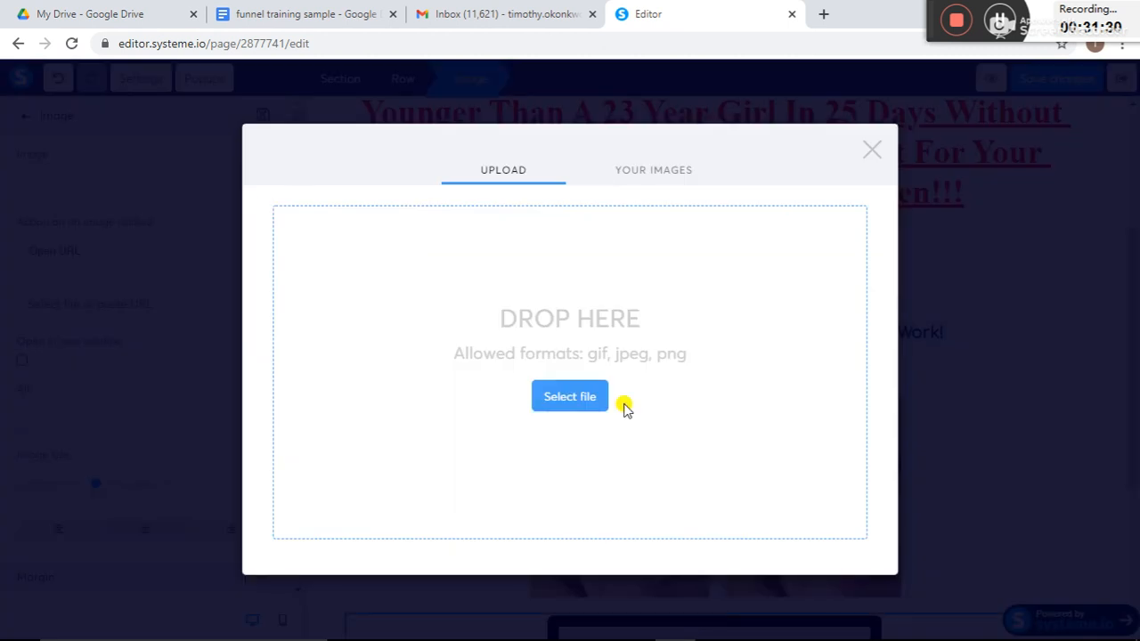
click(568, 398)
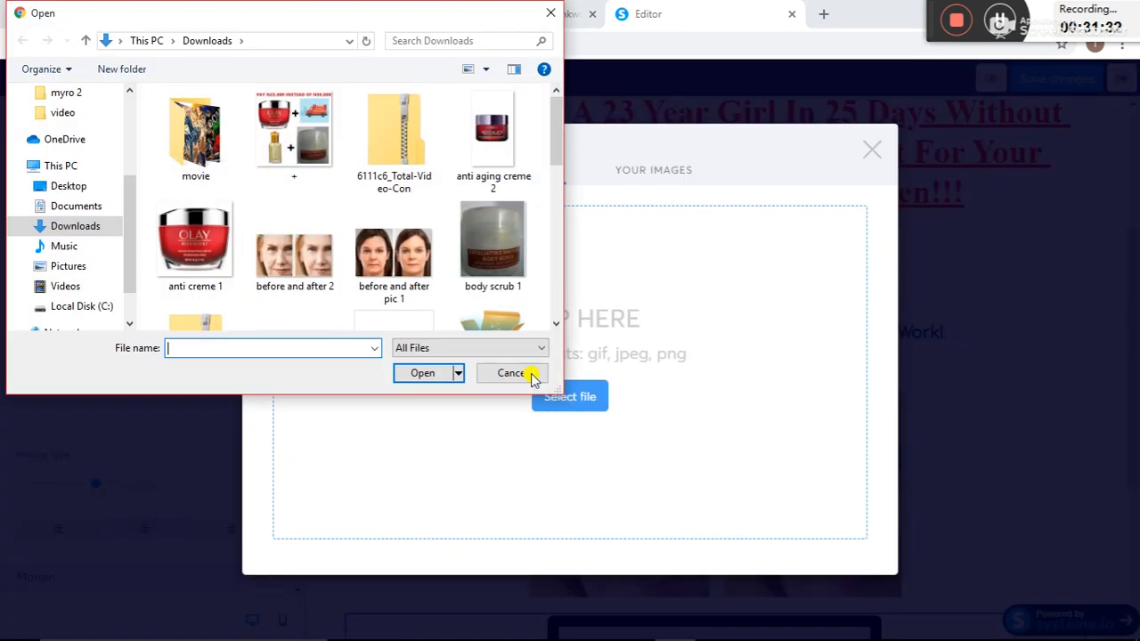
double_click(398, 283)
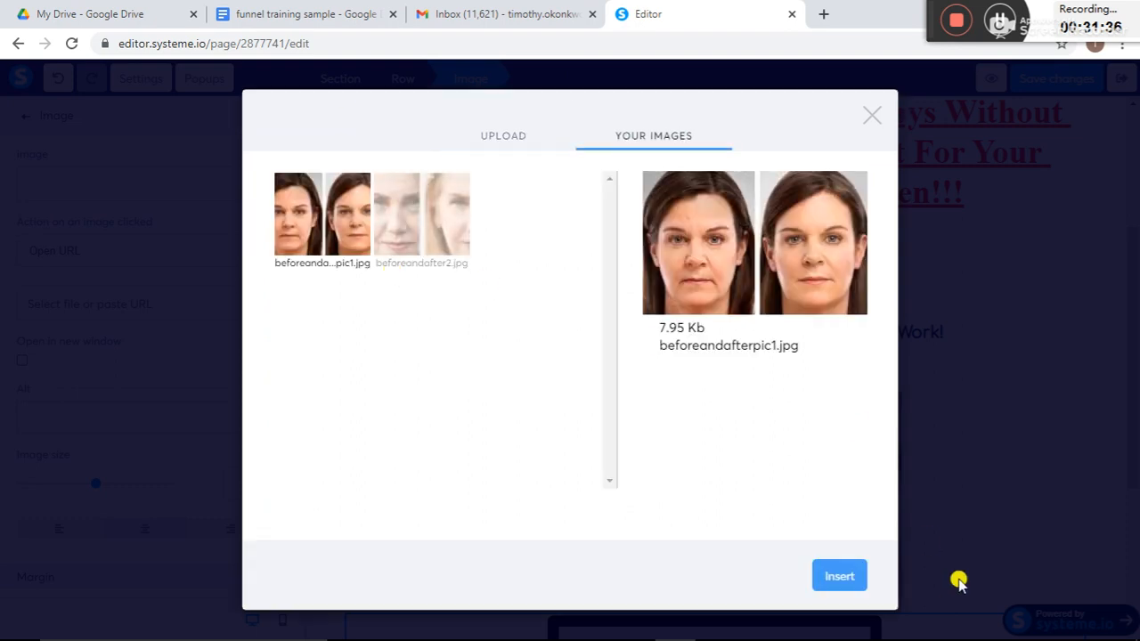
click(838, 576)
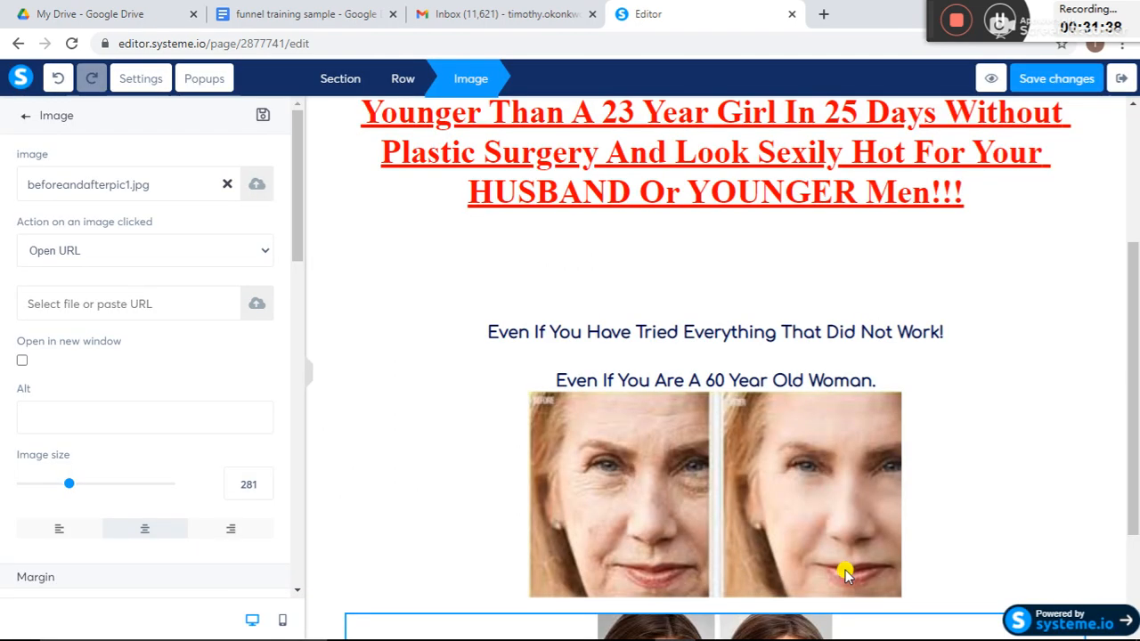
Step: Enlarge the second before-and-after image to a size of 442 and deselect it
click(1130, 557)
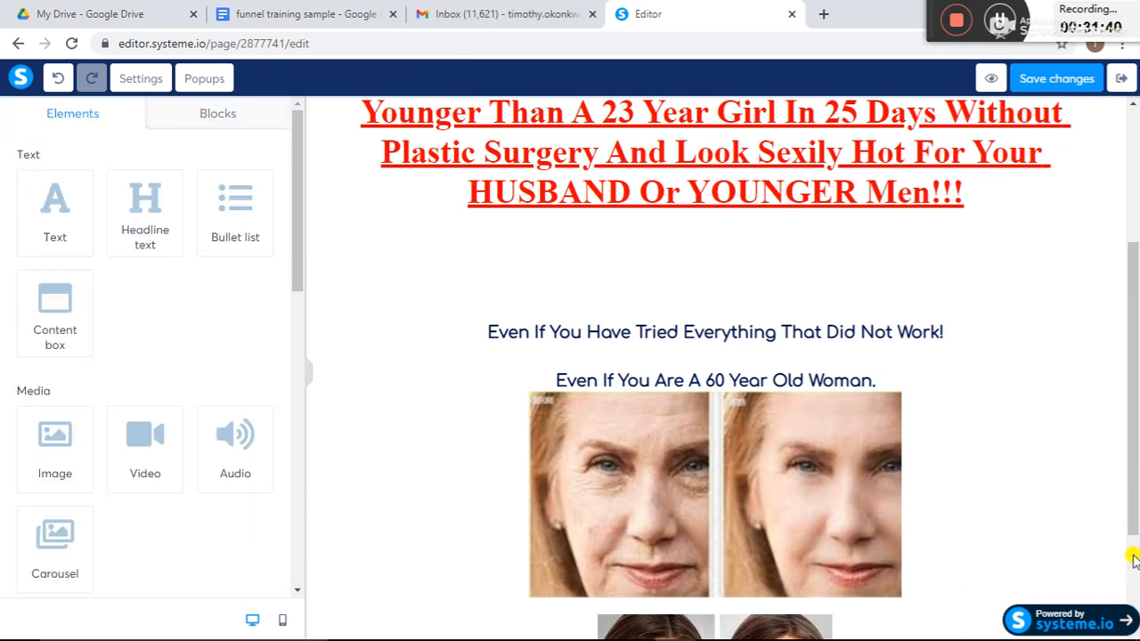
scroll(1133, 558, down, 2)
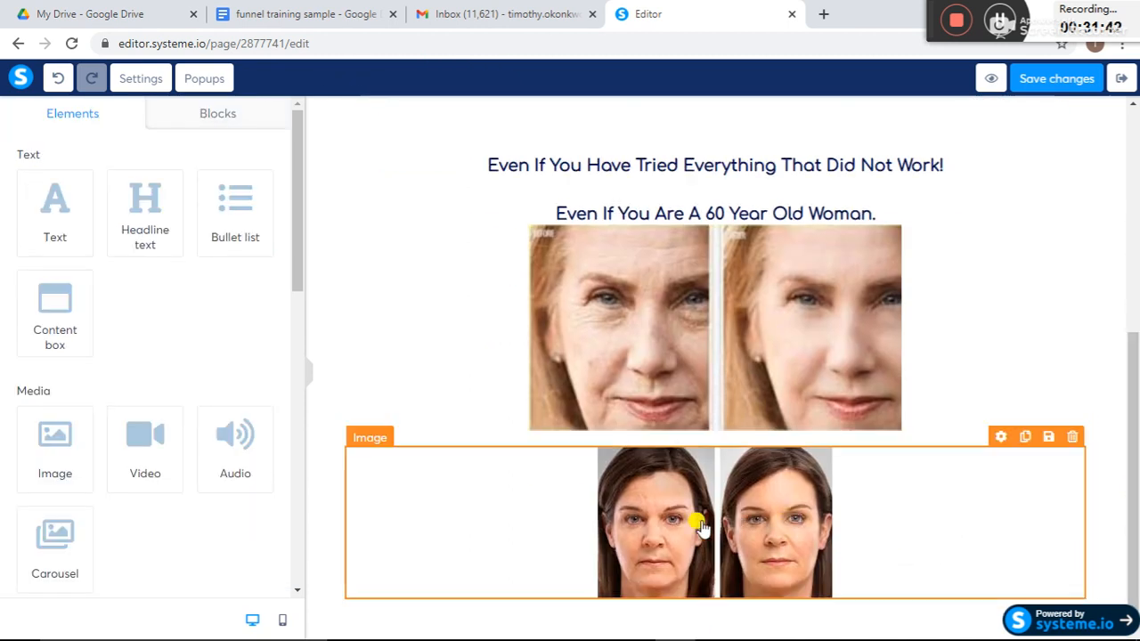
click(700, 526)
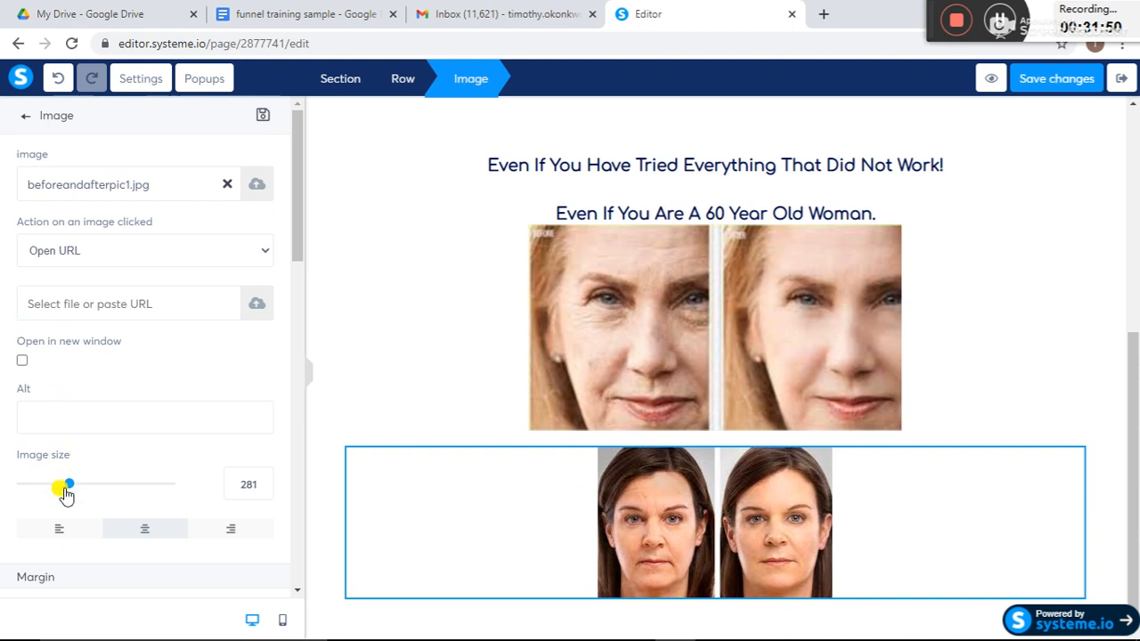
drag(69, 489, 96, 494)
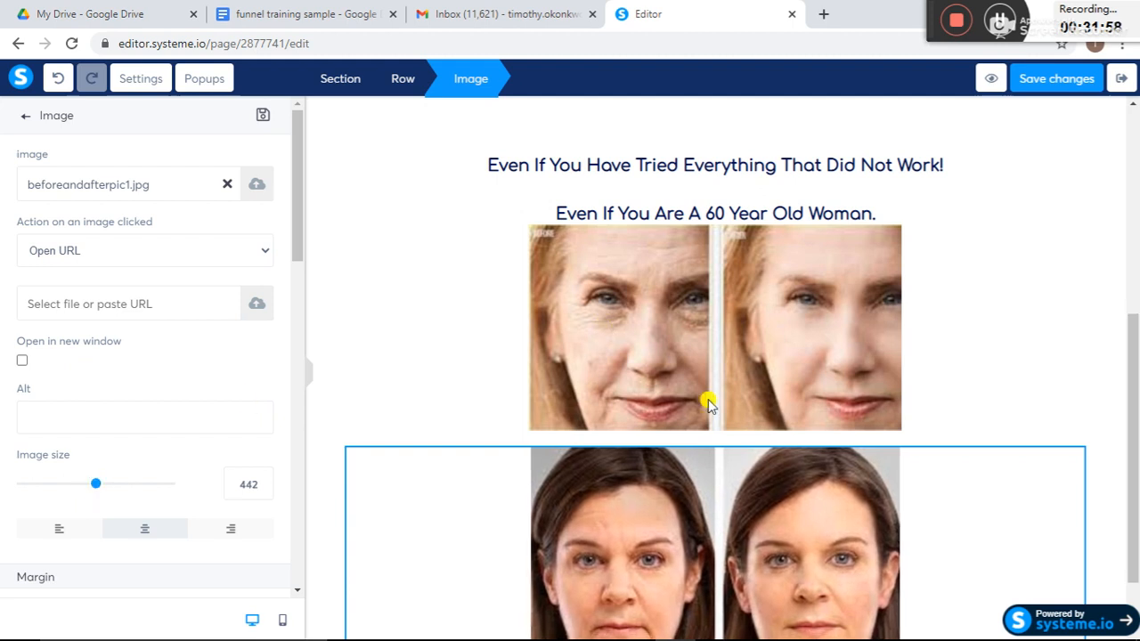
click(1137, 609)
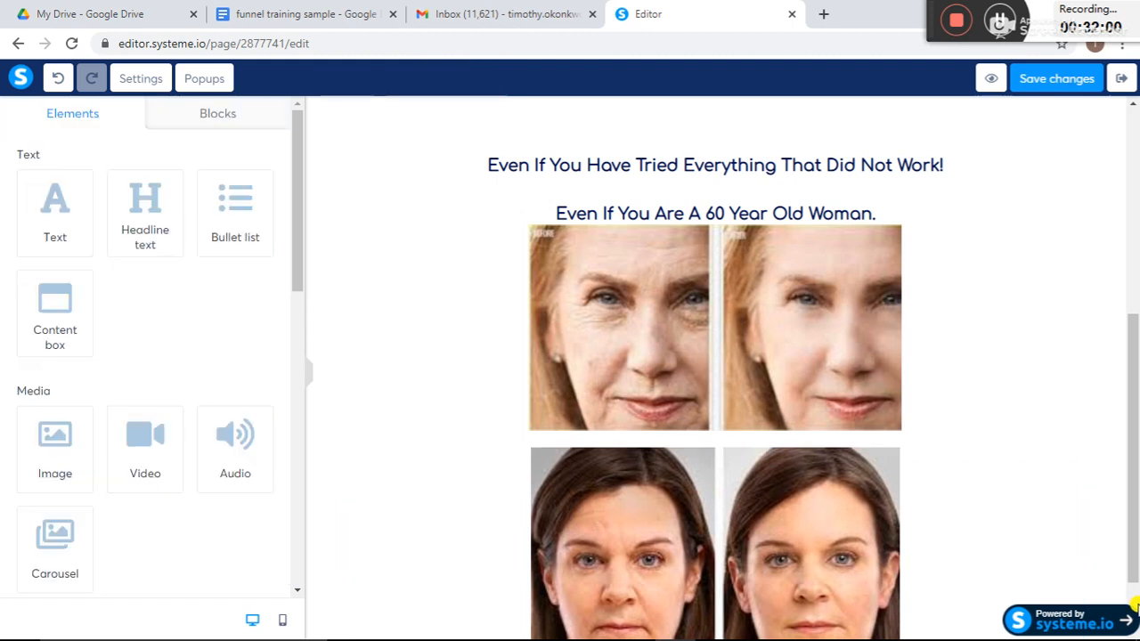
scroll(1134, 602, down, 1)
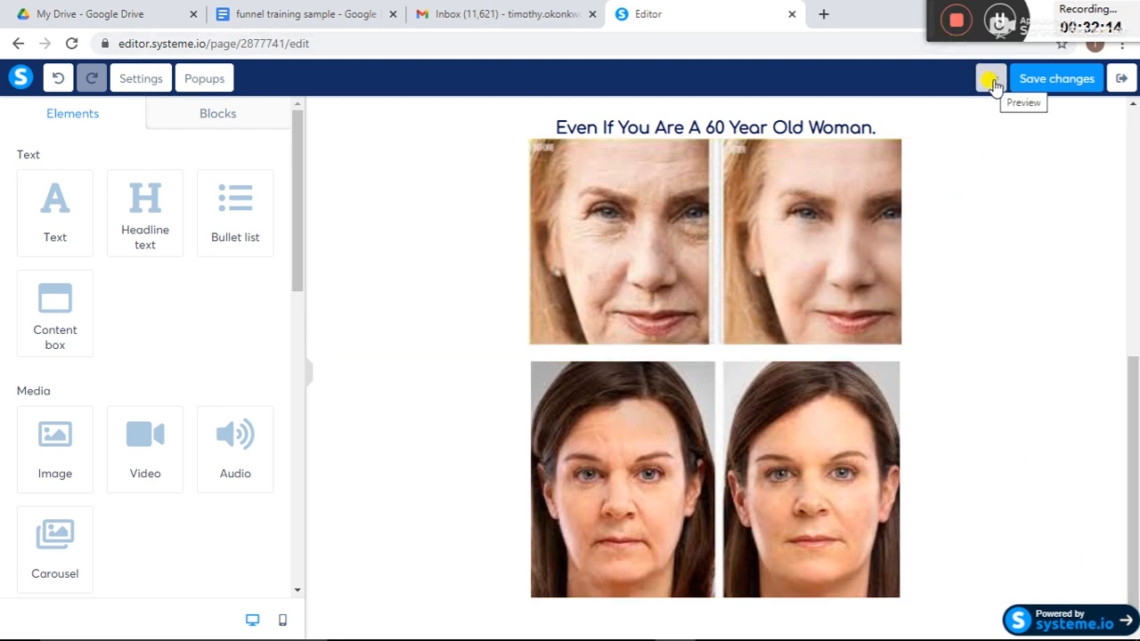
Step: Save the page changes and preview the squeeze page down to the before-and-after images
click(1033, 78)
click(988, 82)
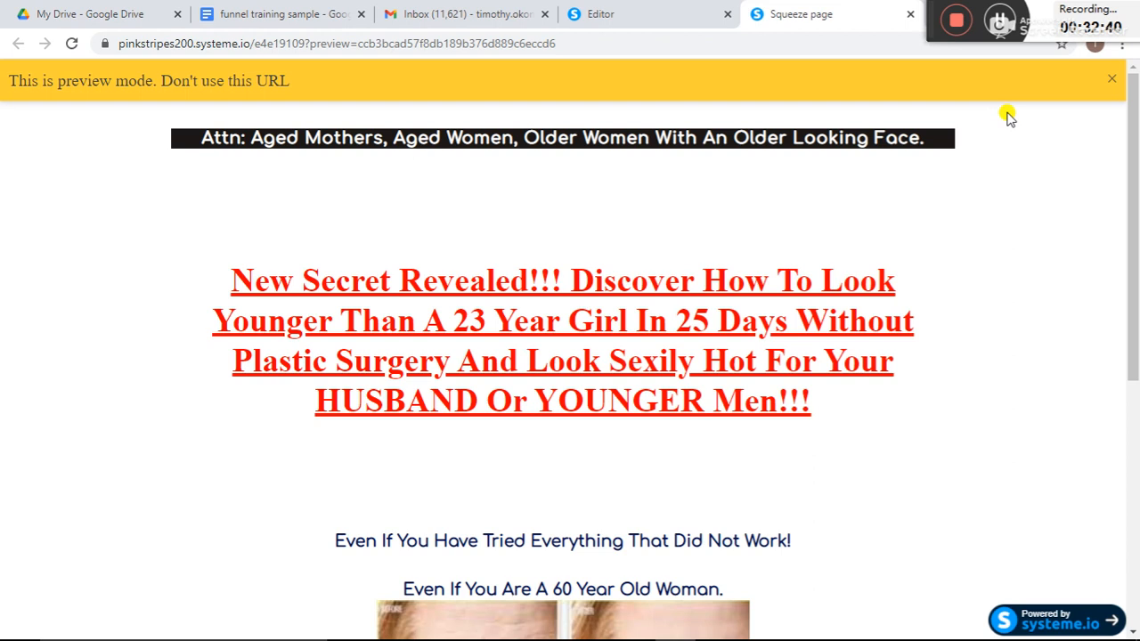
scroll(1009, 118, down, 2)
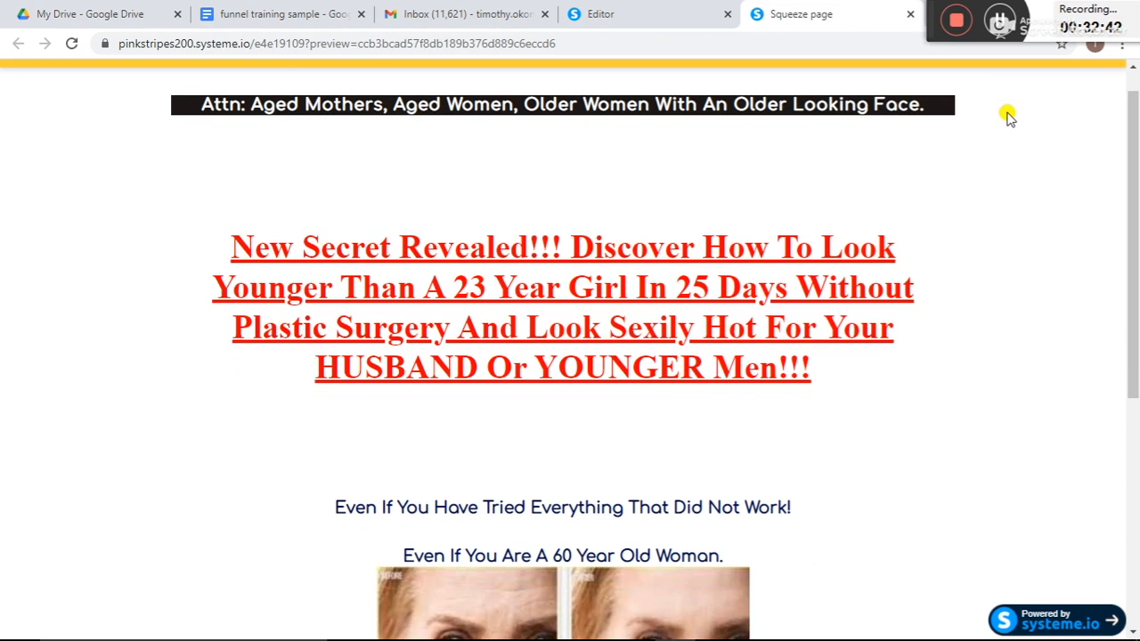
scroll(1009, 119, down, 2)
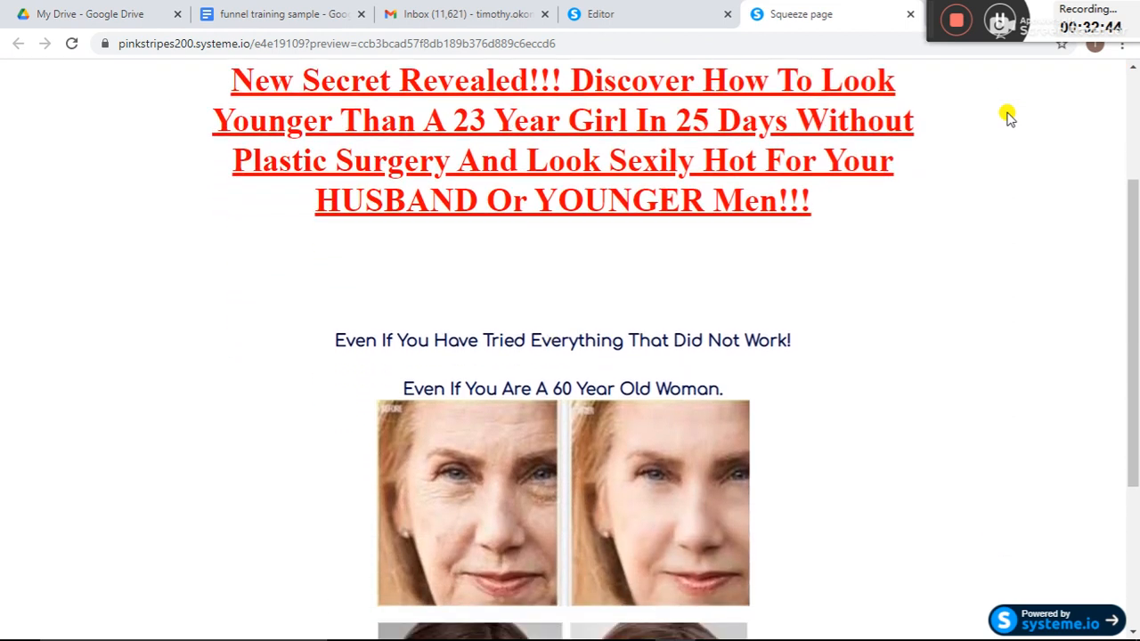
scroll(1008, 119, down, 1)
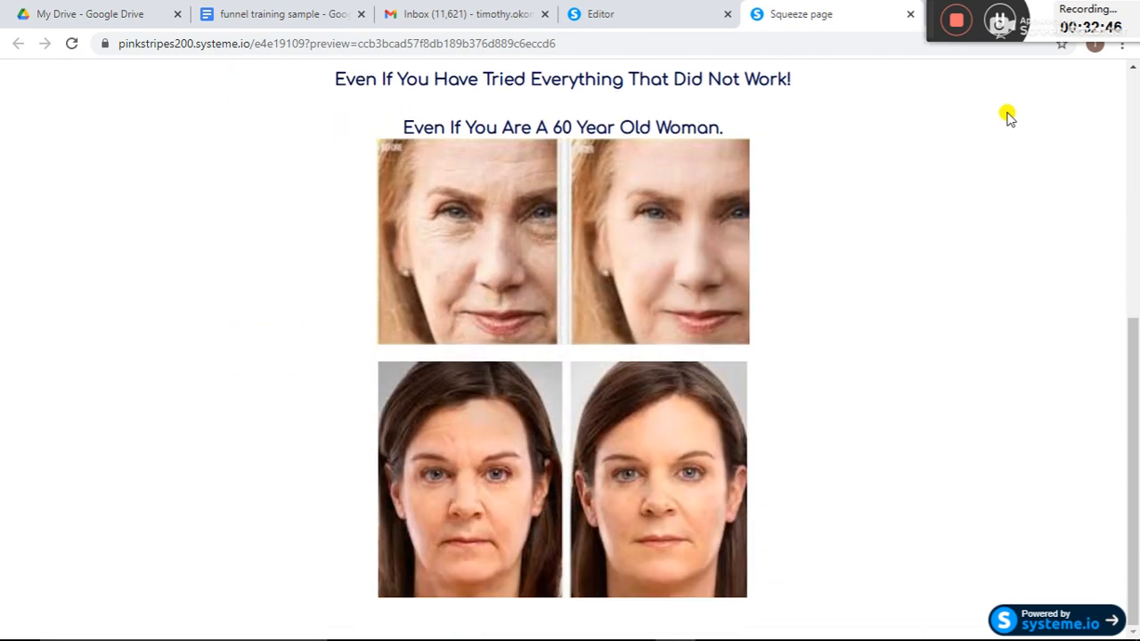
Step: Review the squeeze page preview from the before-and-after images back up to the opening headline, and return to the page editor
scroll(1009, 118, up, 5)
scroll(1009, 119, up, 1)
scroll(1009, 118, down, 1)
scroll(1009, 118, up, 1)
scroll(1009, 118, down, 1)
scroll(1009, 119, down, 2)
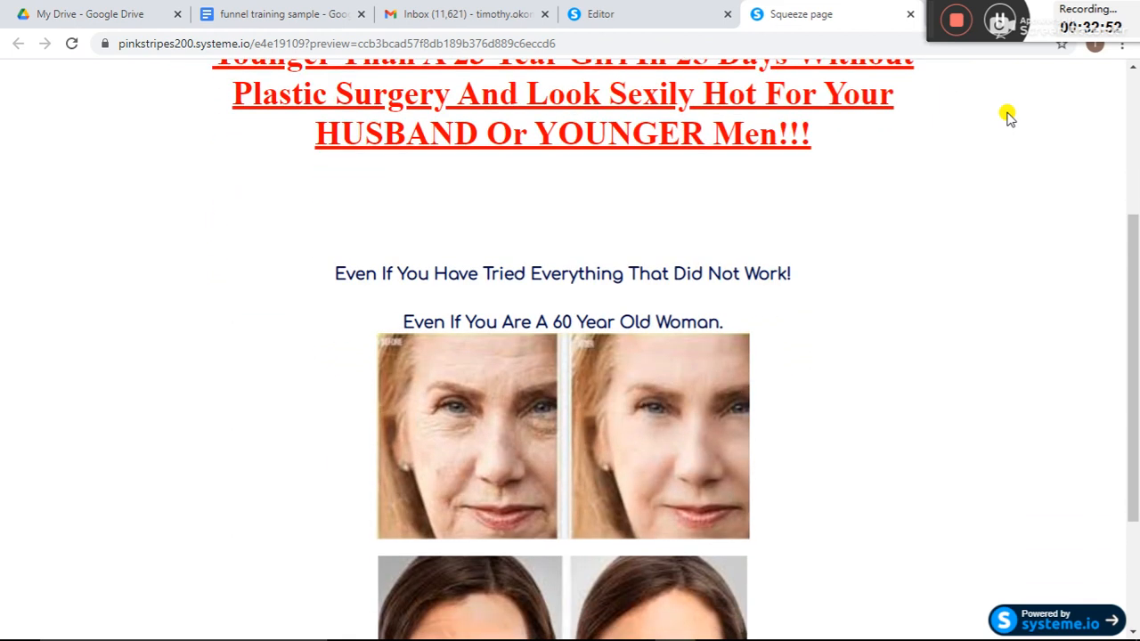
scroll(1009, 118, down, 1)
scroll(1008, 119, up, 4)
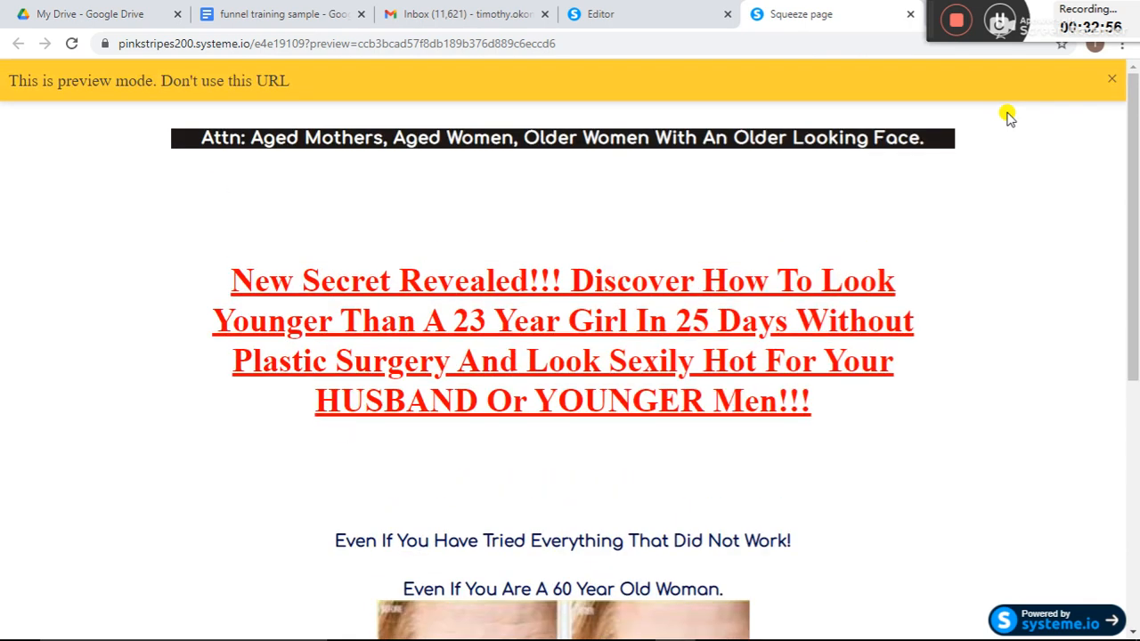
click(655, 18)
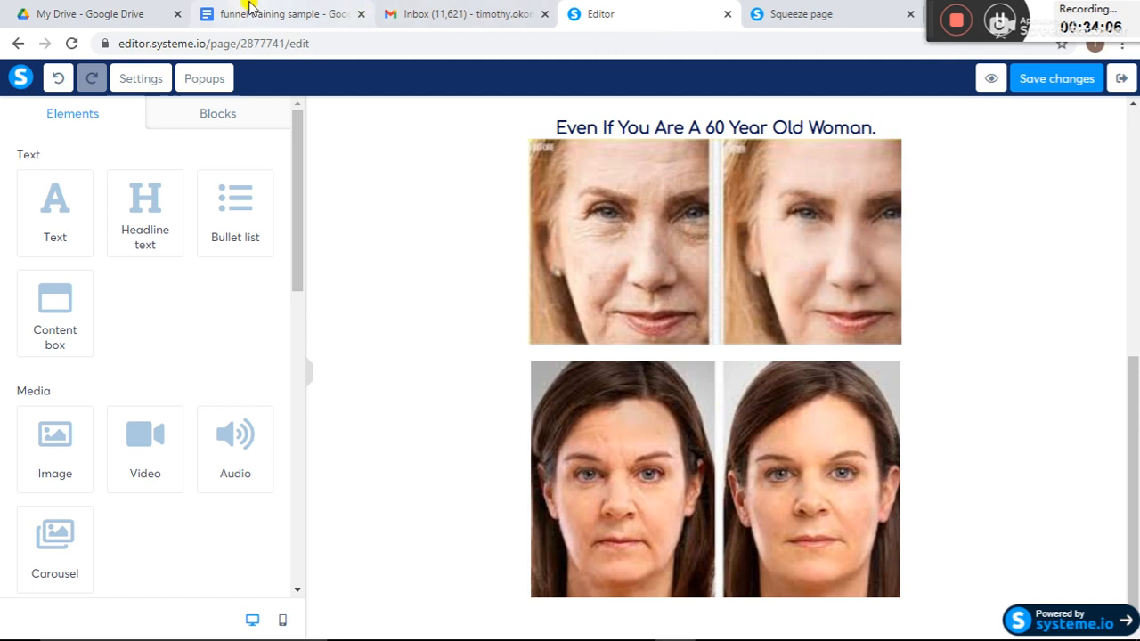
Step: Switch to the funnel training sample document in Google Docs and examine the question text that follows the before-and-after pictures
click(255, 16)
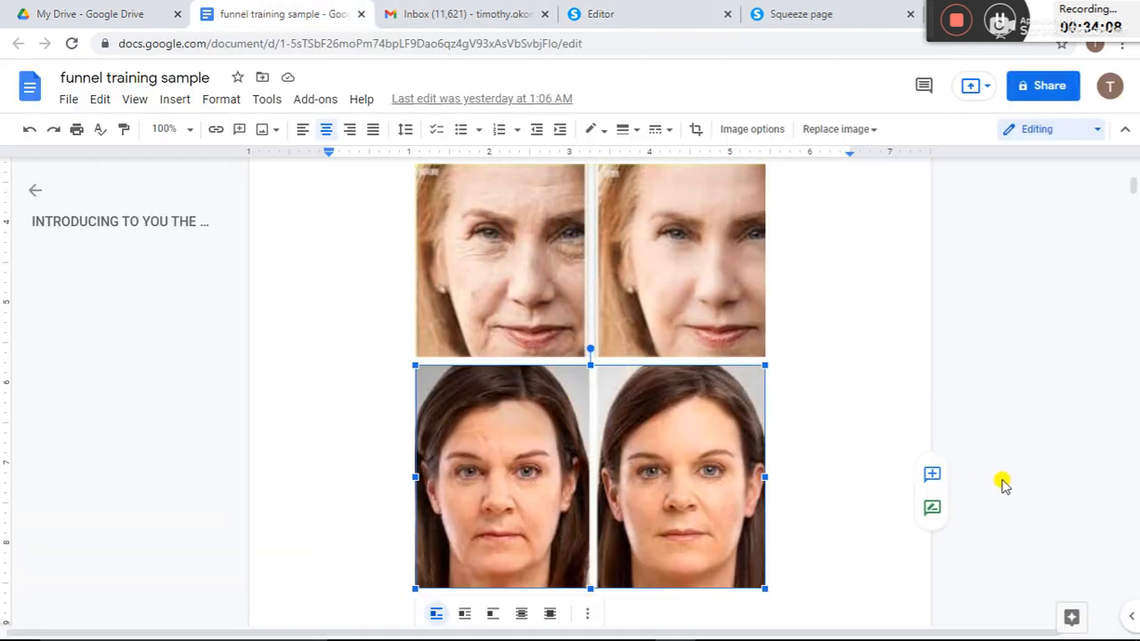
key(Down)
key(Down)
key(Down)
key(Down)
key(Down)
key(Down)
key(Down)
key(Down)
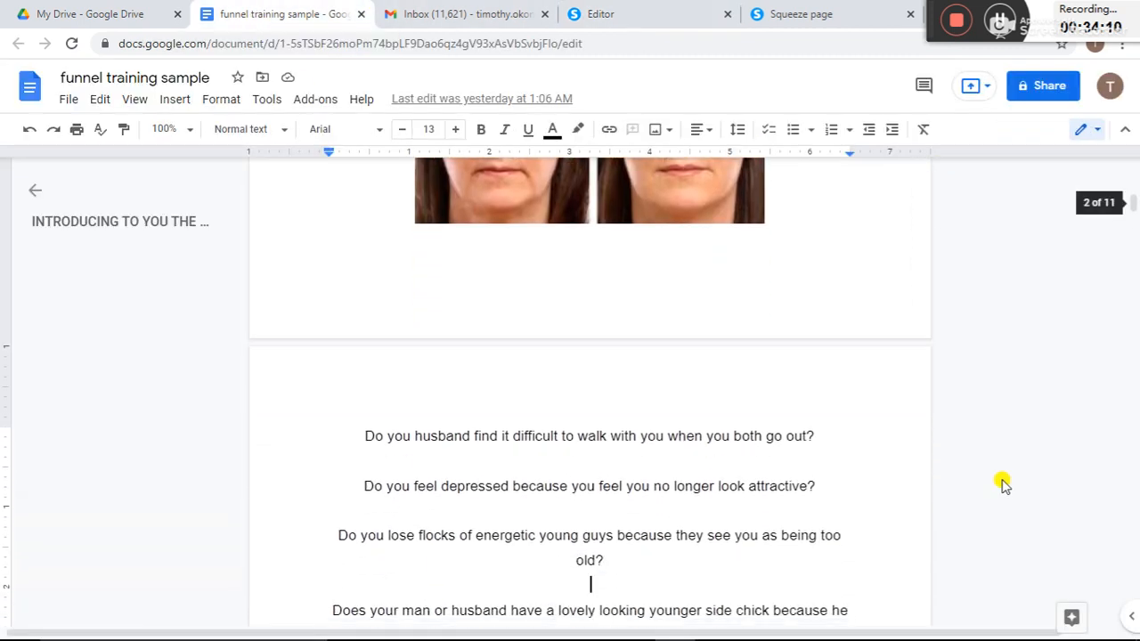
key(Down)
key(Down)
key(Down)
key(Down)
key(Down)
key(End)
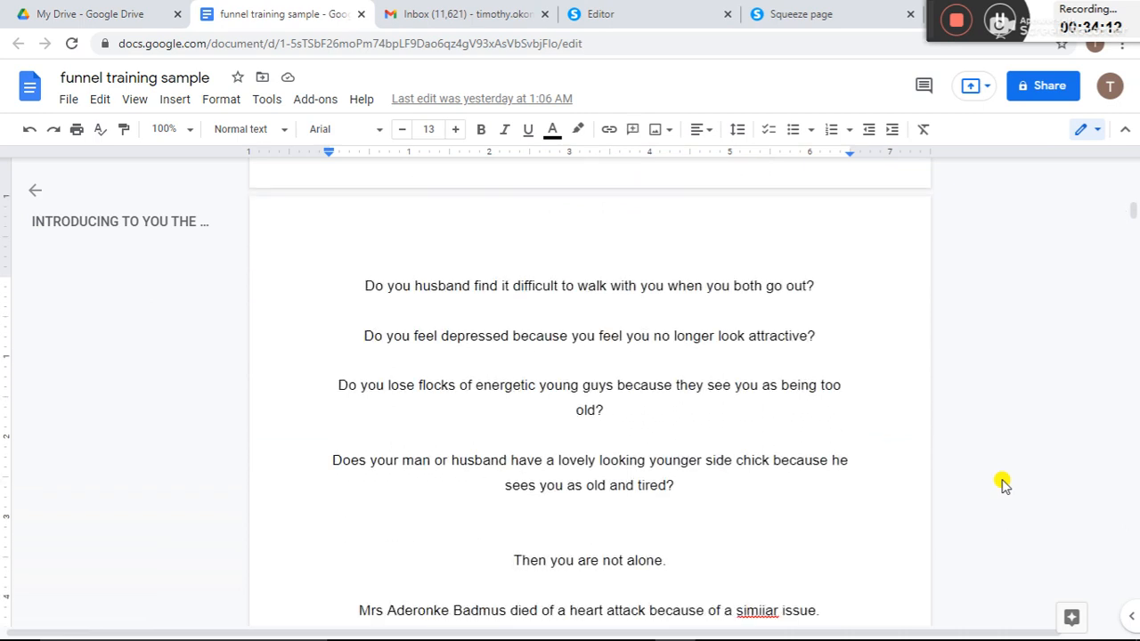